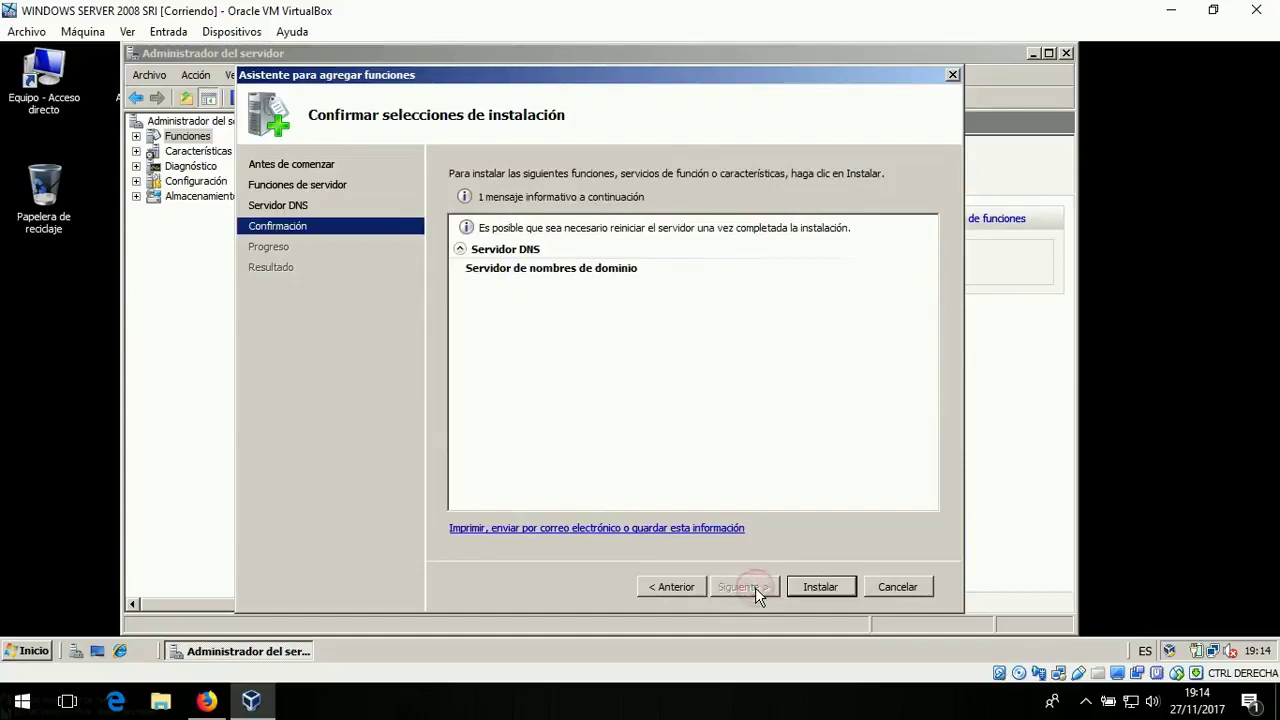
- Install the Servidor DNS role, then close the finished installation wizard and the server manager
{"action": "left_click", "coordinate": [815, 590]}
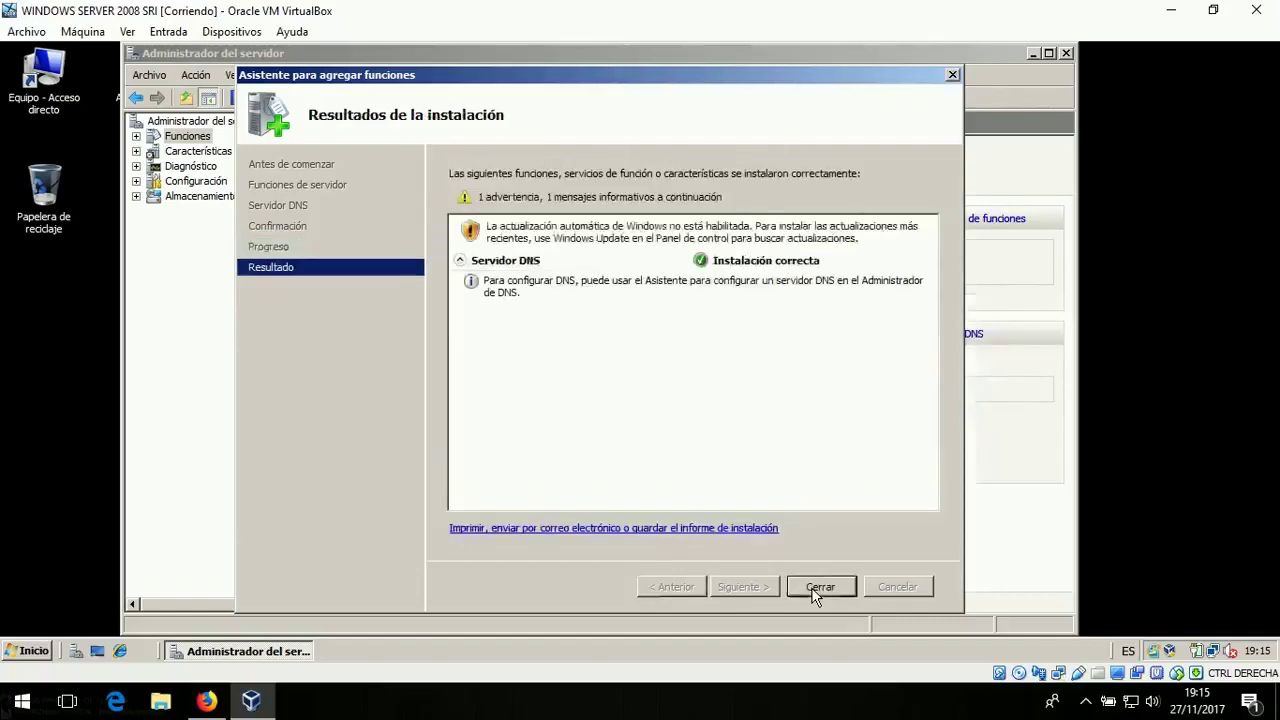
{"action": "left_click", "coordinate": [818, 588]}
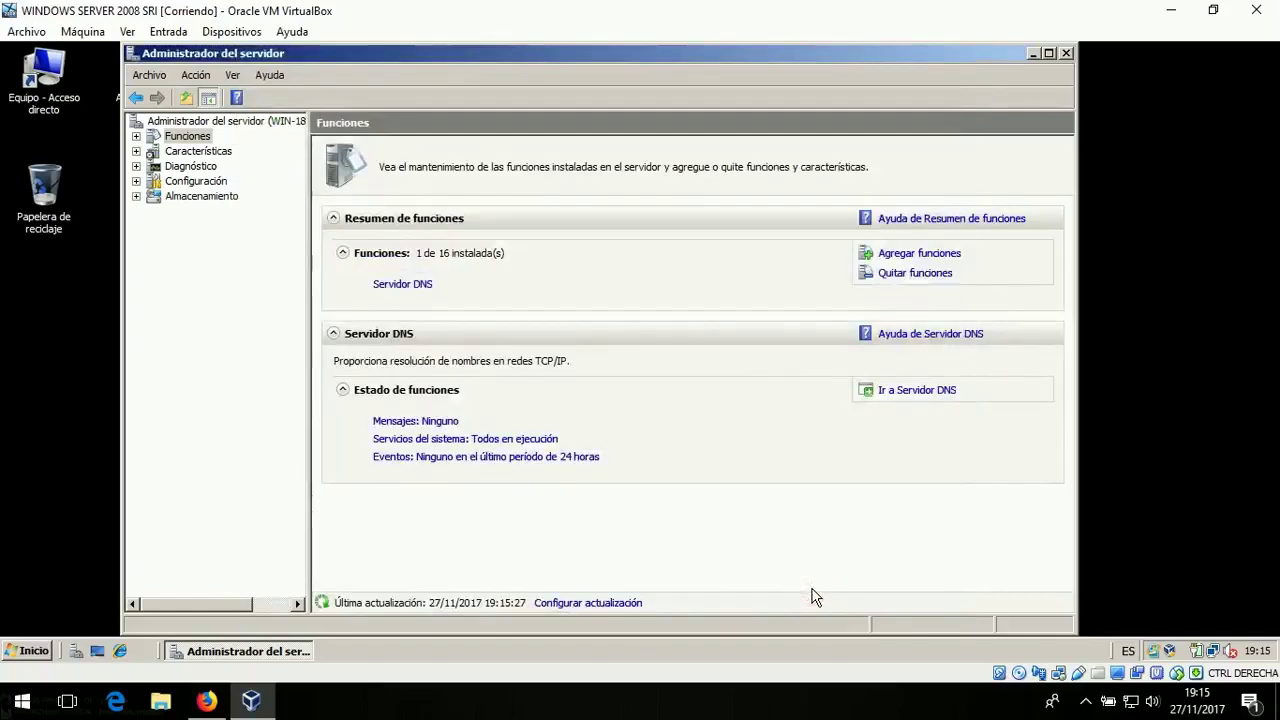
{"action": "left_click", "coordinate": [1065, 53]}
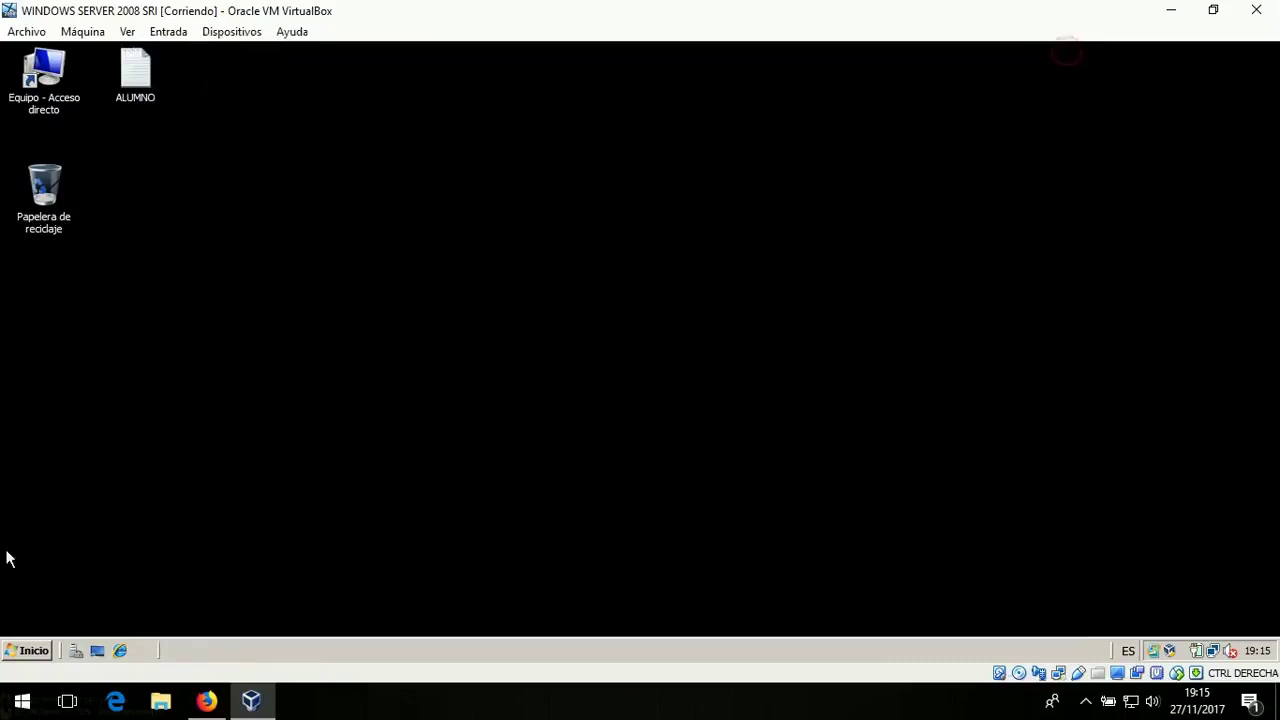
{"action": "left_click", "coordinate": [28, 651]}
{"action": "mouse_move", "coordinate": [323, 423]}
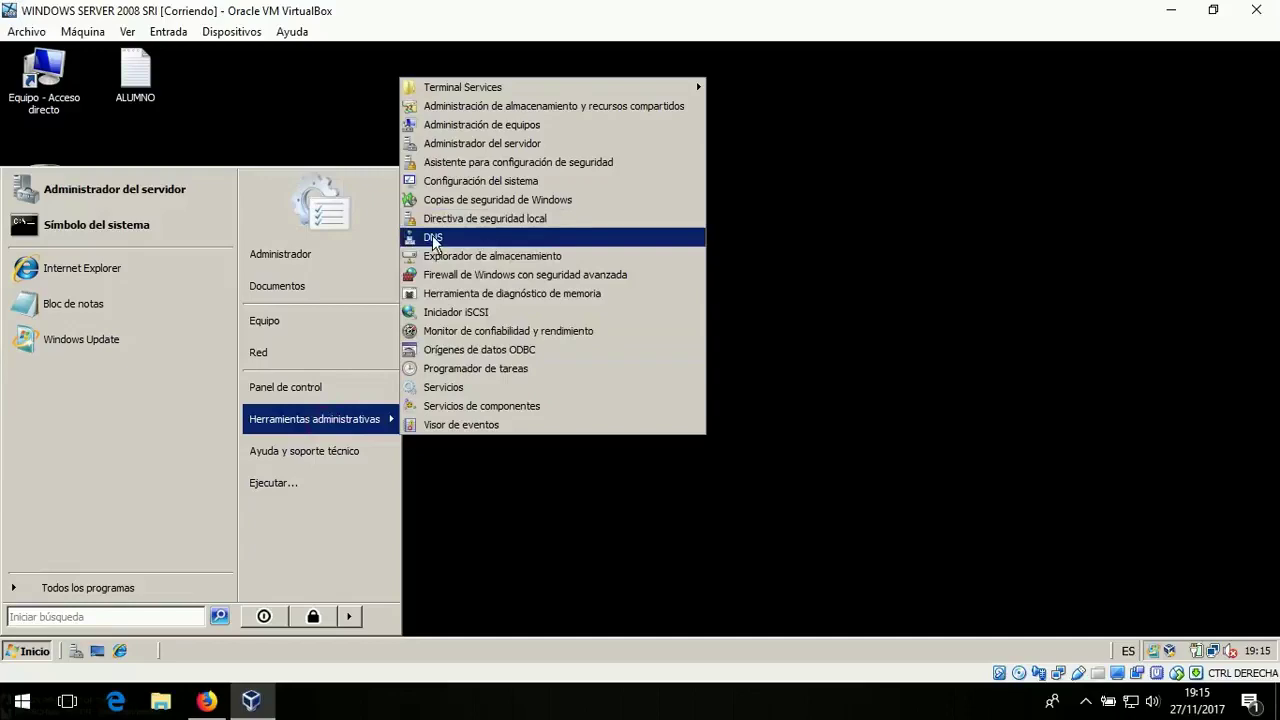
{"action": "left_click", "coordinate": [1086, 701]}
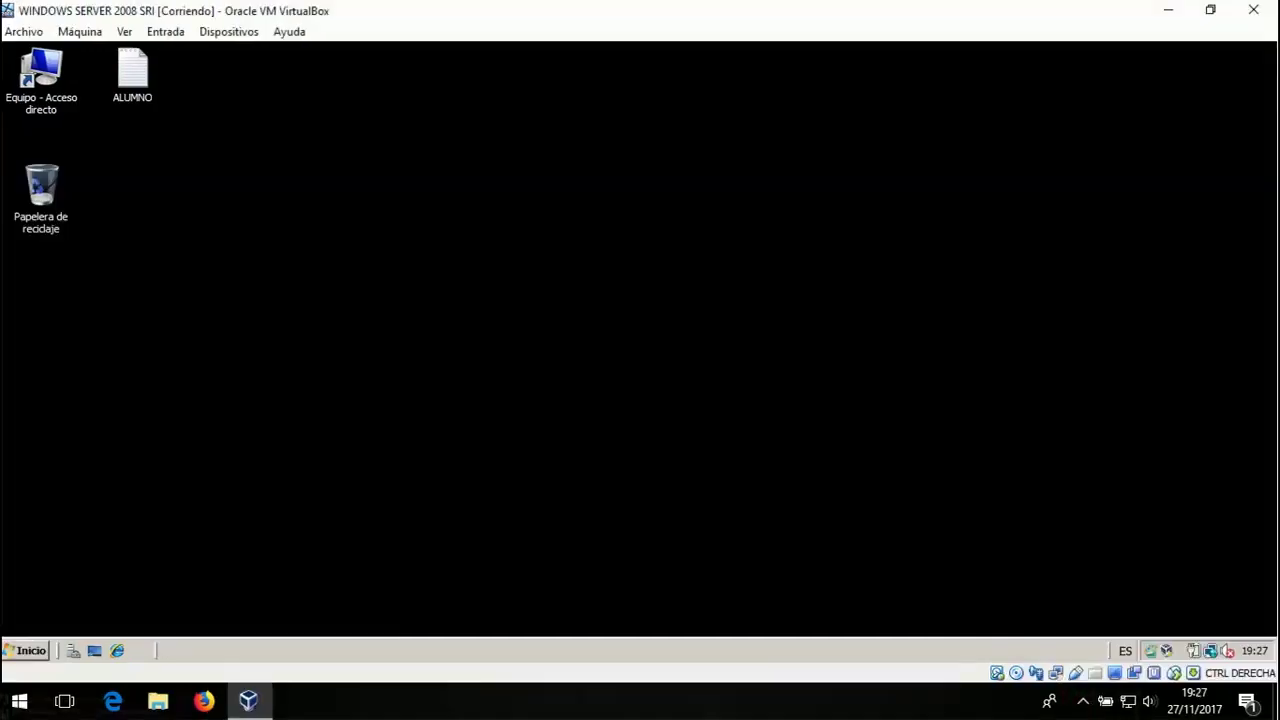
- Open the IPv4 properties of the local area connection and choose to use a manually specified IP address
{"action": "right_click", "coordinate": [1210, 651]}
{"action": "left_click", "coordinate": [1191, 640]}
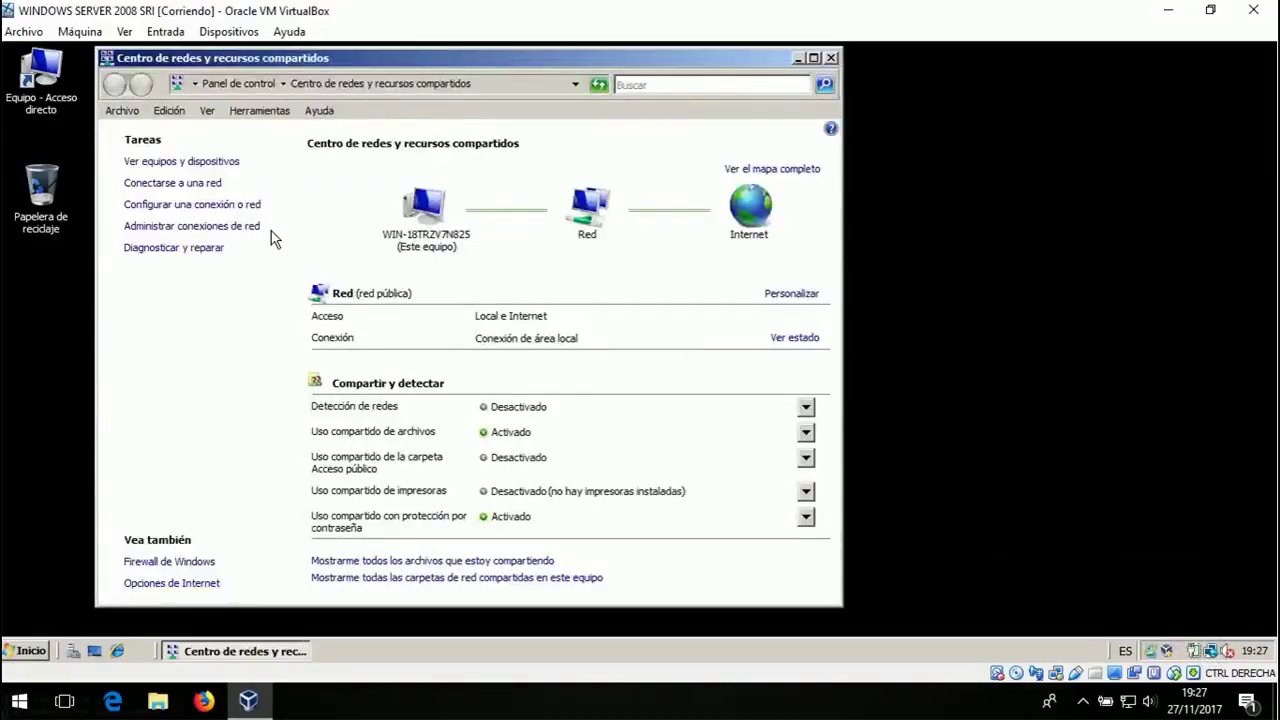
{"action": "left_click", "coordinate": [249, 227]}
{"action": "right_click", "coordinate": [205, 226]}
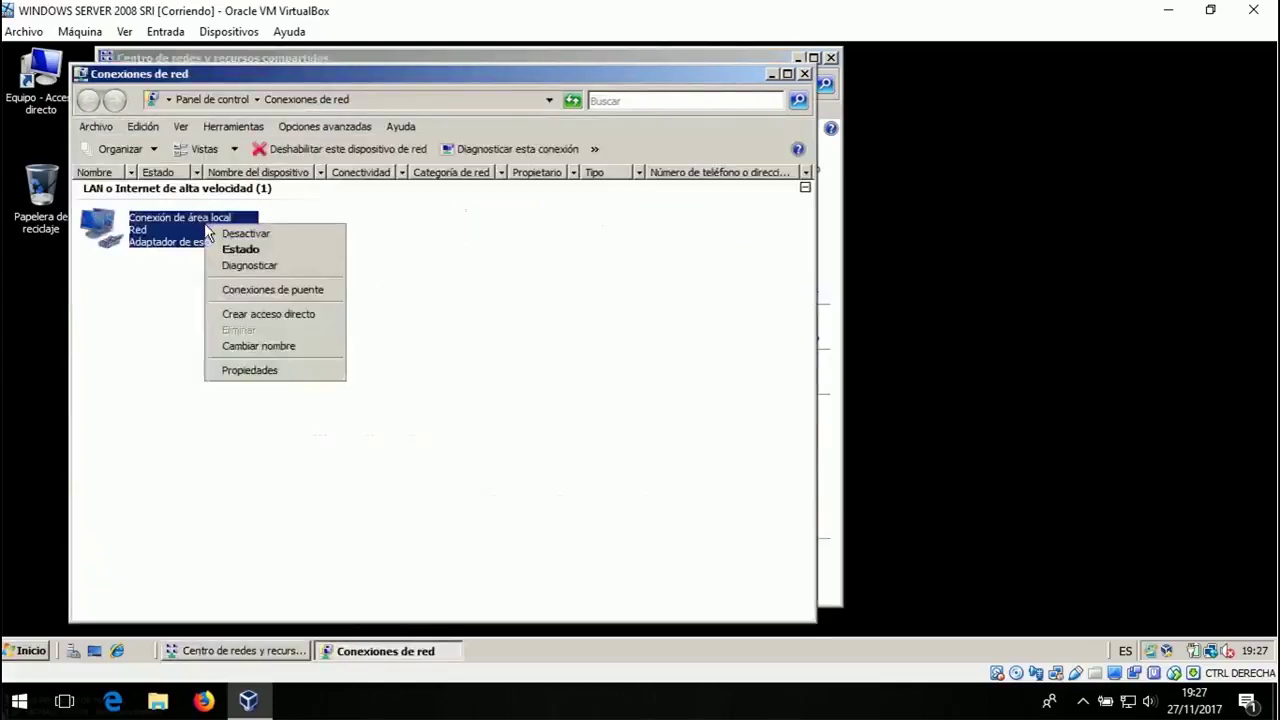
{"action": "left_click", "coordinate": [274, 370]}
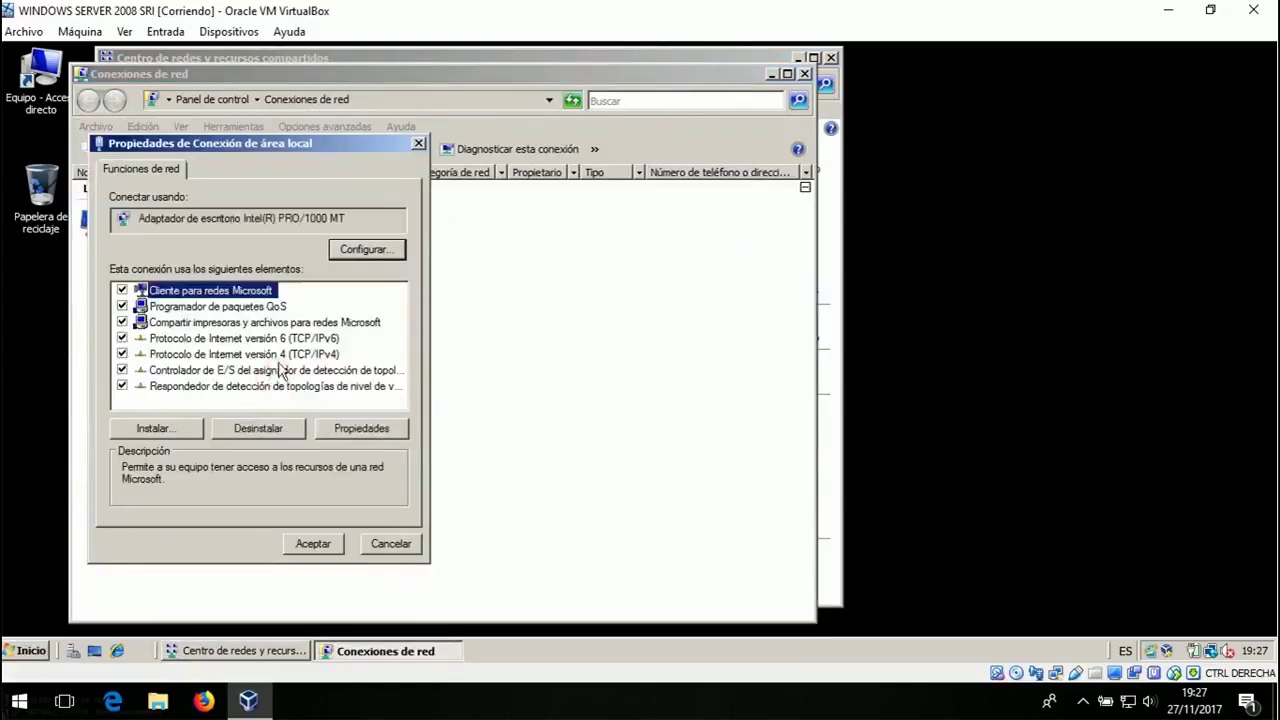
{"action": "double_click", "coordinate": [289, 354]}
{"action": "left_click", "coordinate": [280, 339]}
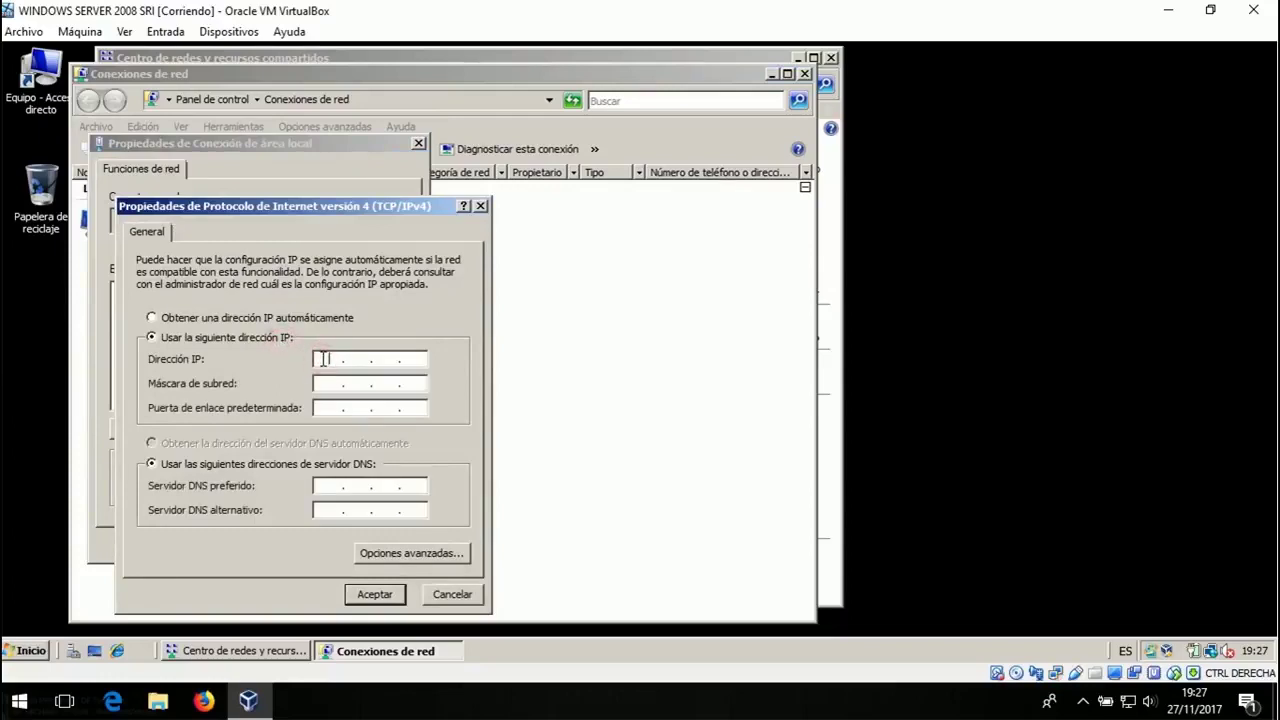
- Set the connection's IP address to 10.17.29.8
{"action": "left_click", "coordinate": [324, 359]}
{"action": "type", "text": "10..."}
{"action": "left_click", "coordinate": [355, 359]}
{"action": "type", "text": "17.29.8"}
{"action": "left_click", "coordinate": [381, 359]}
{"action": "type", "text": "29."}
{"action": "left_click", "coordinate": [412, 359]}
{"action": "type", "text": "8"}
- Set the subnet mask to 255.255.255.0 and the default gateway to 10.17.29.1
{"action": "left_click", "coordinate": [365, 385]}
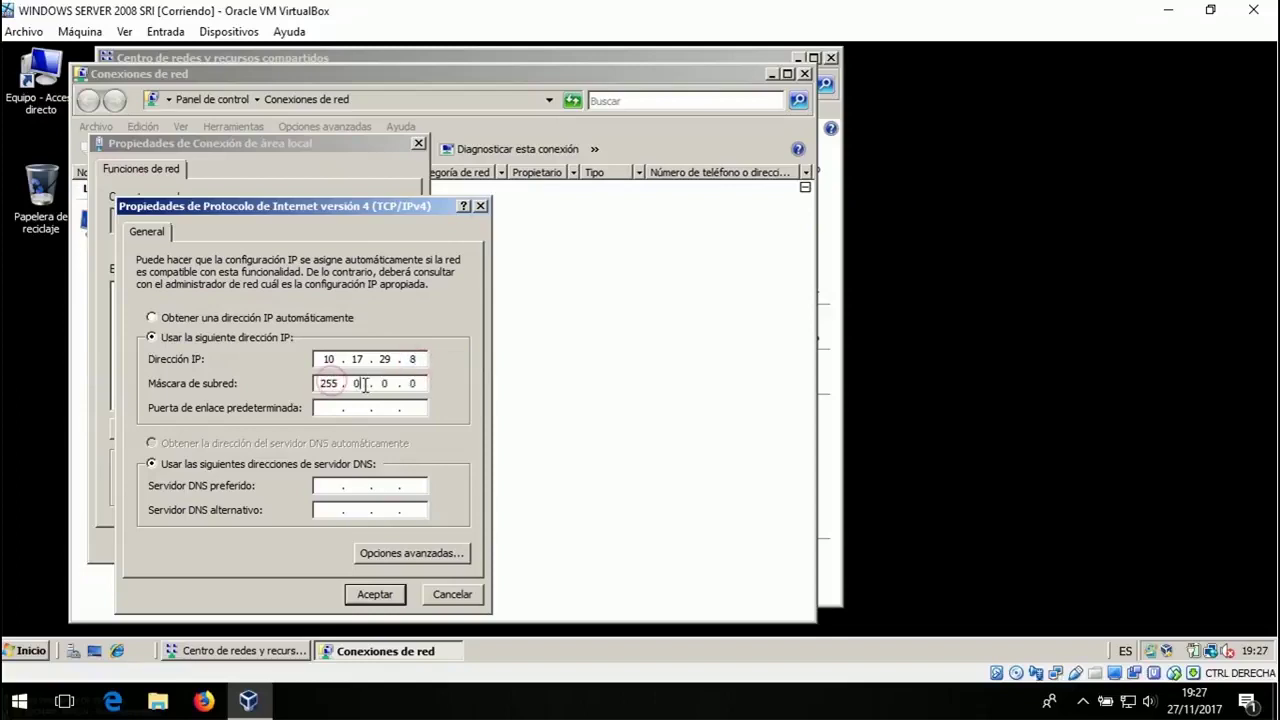
{"action": "key", "text": "BackSpace"}
{"action": "type", "text": "255 . 255 . 255"}
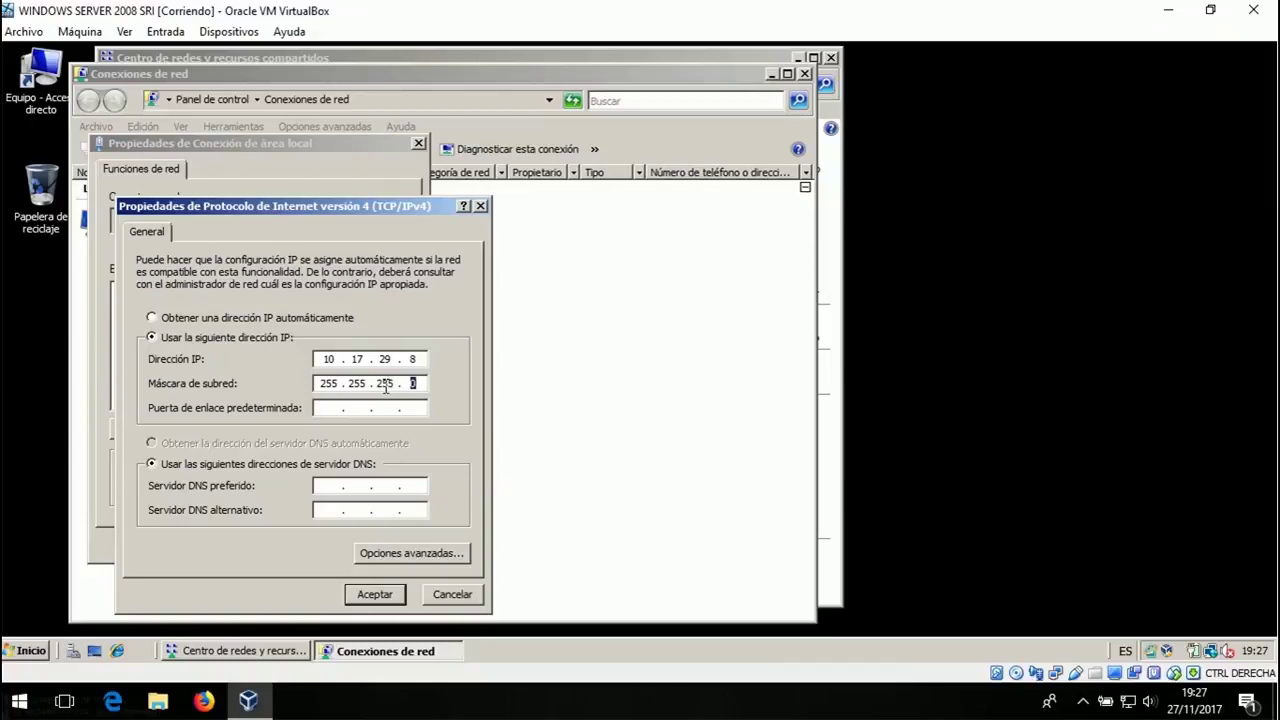
{"action": "left_click", "coordinate": [331, 406]}
{"action": "type", "text": "10.1.."}
{"action": "left_click", "coordinate": [355, 408]}
{"action": "type", "text": "1"}
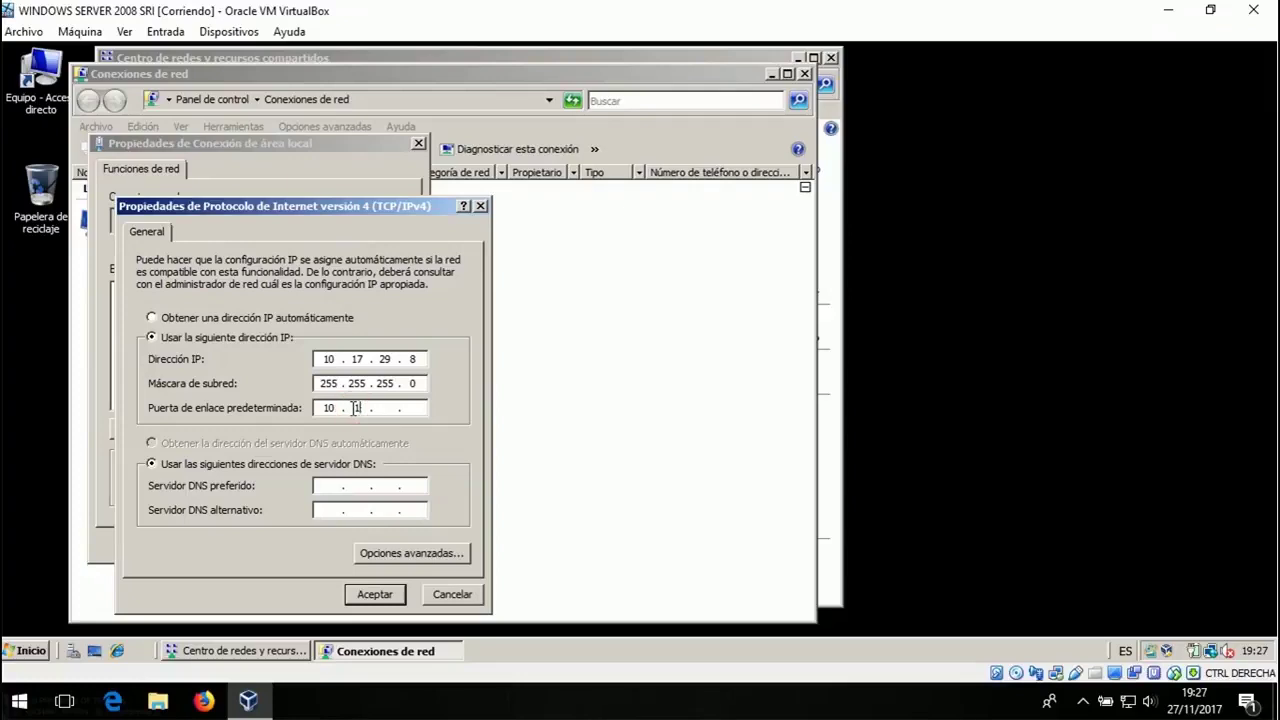
{"action": "type", "text": "7 . 29"}
{"action": "left_click", "coordinate": [407, 408]}
{"action": "type", "text": "1"}
- Set the preferred DNS server to 10.17.29.8 and accept the IPv4 and connection properties
{"action": "left_click", "coordinate": [327, 485]}
{"action": "type", "text": "10 . 17 . "}
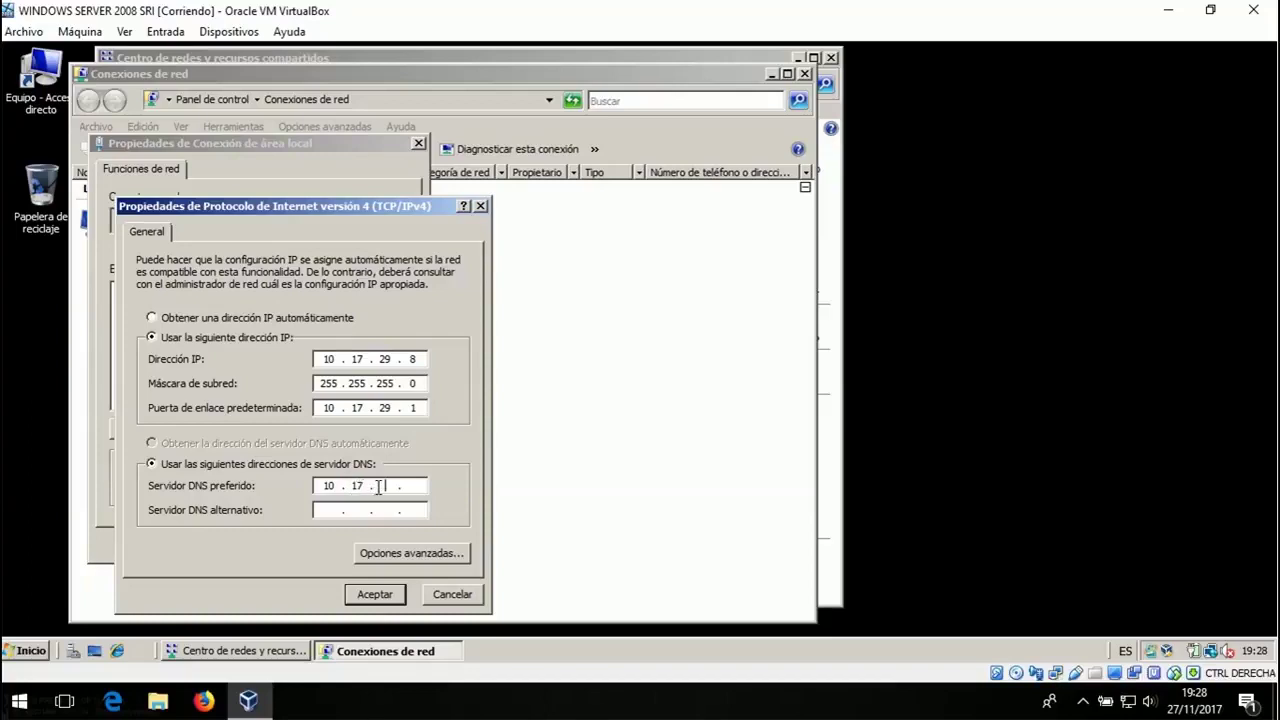
{"action": "type", "text": "29"}
{"action": "left_click", "coordinate": [410, 488]}
{"action": "type", "text": "8"}
{"action": "left_click", "coordinate": [388, 596]}
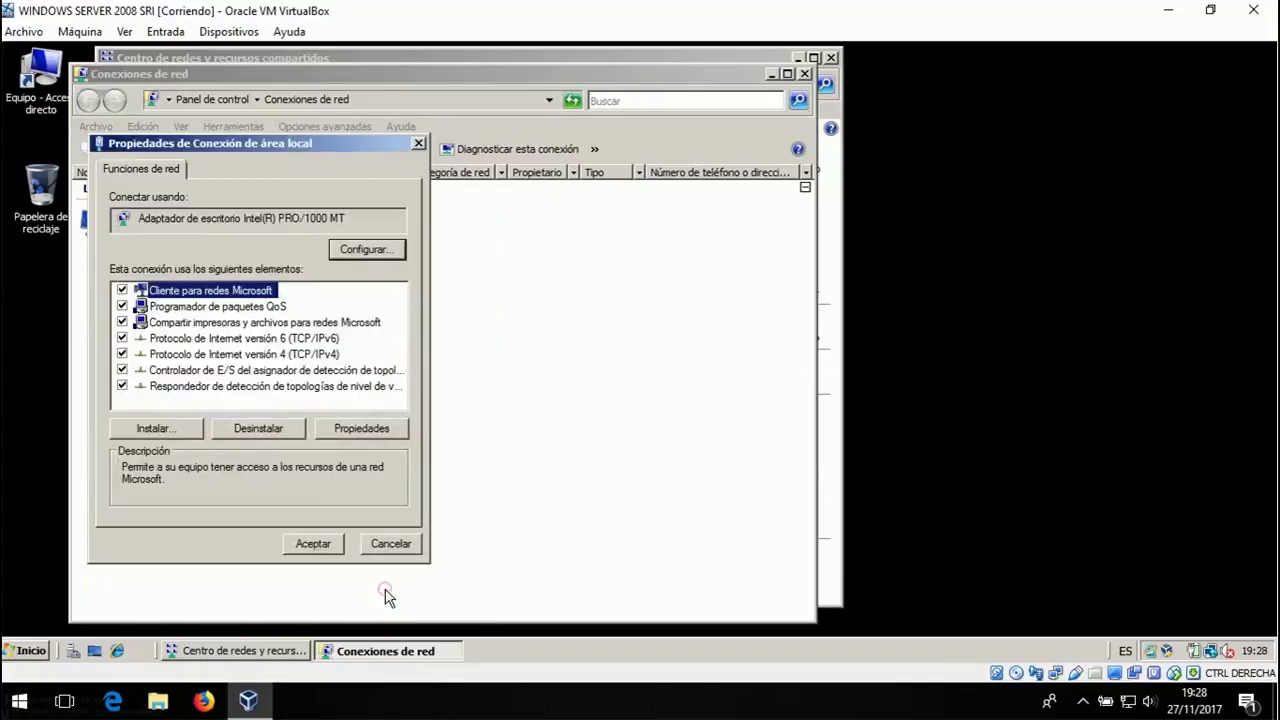
{"action": "left_click", "coordinate": [332, 546]}
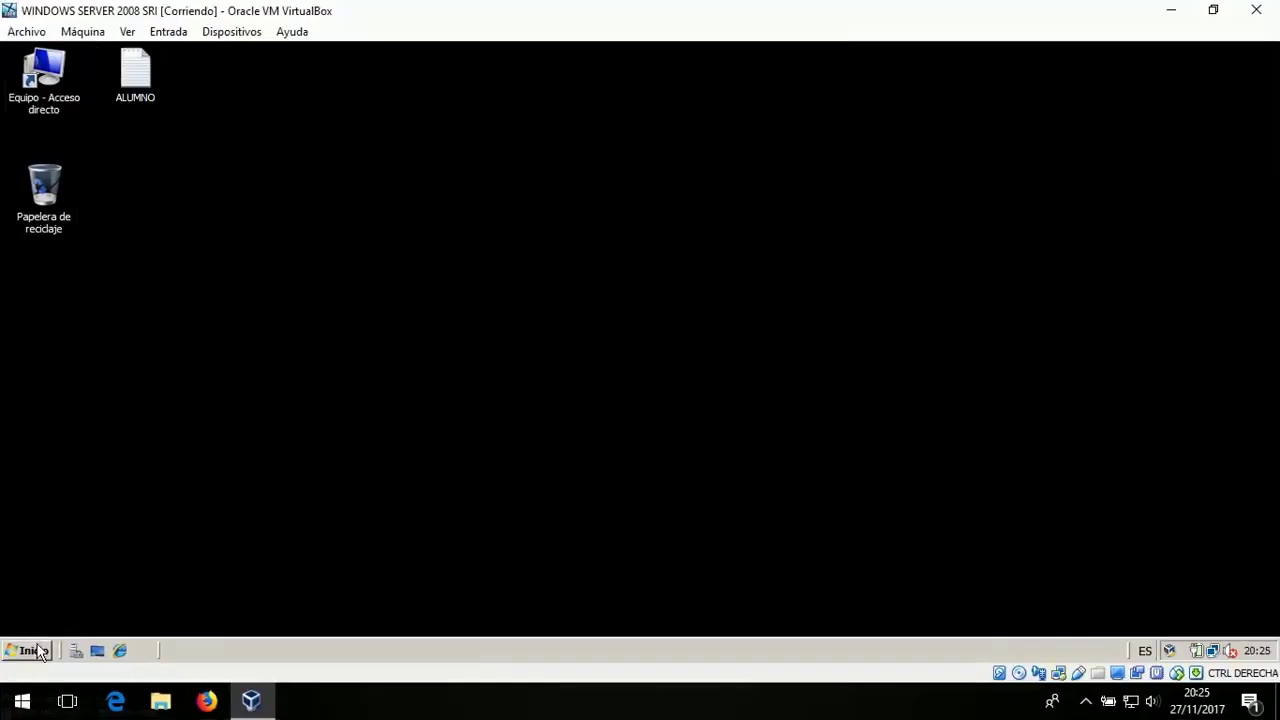
- Open the DNS administration console from the administrative tools and expand the local server to show its zone folders
{"action": "left_click", "coordinate": [38, 651]}
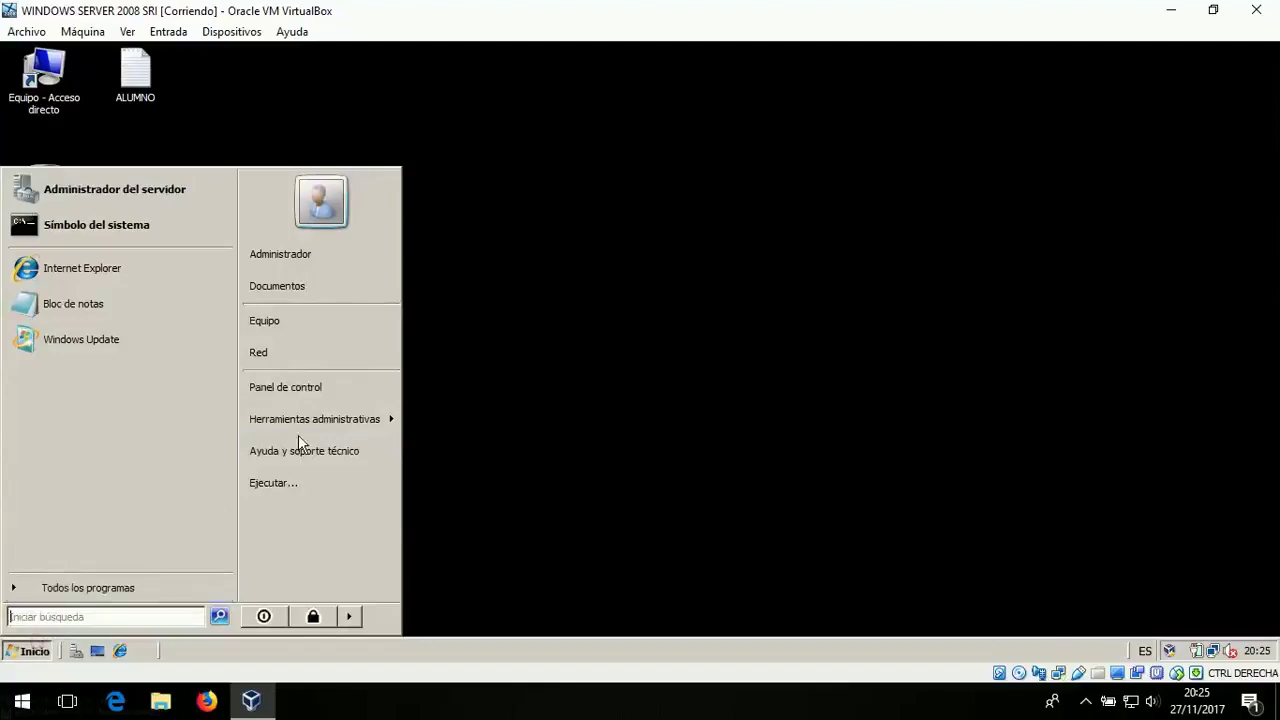
{"action": "mouse_move", "coordinate": [257, 423]}
{"action": "left_click", "coordinate": [488, 240]}
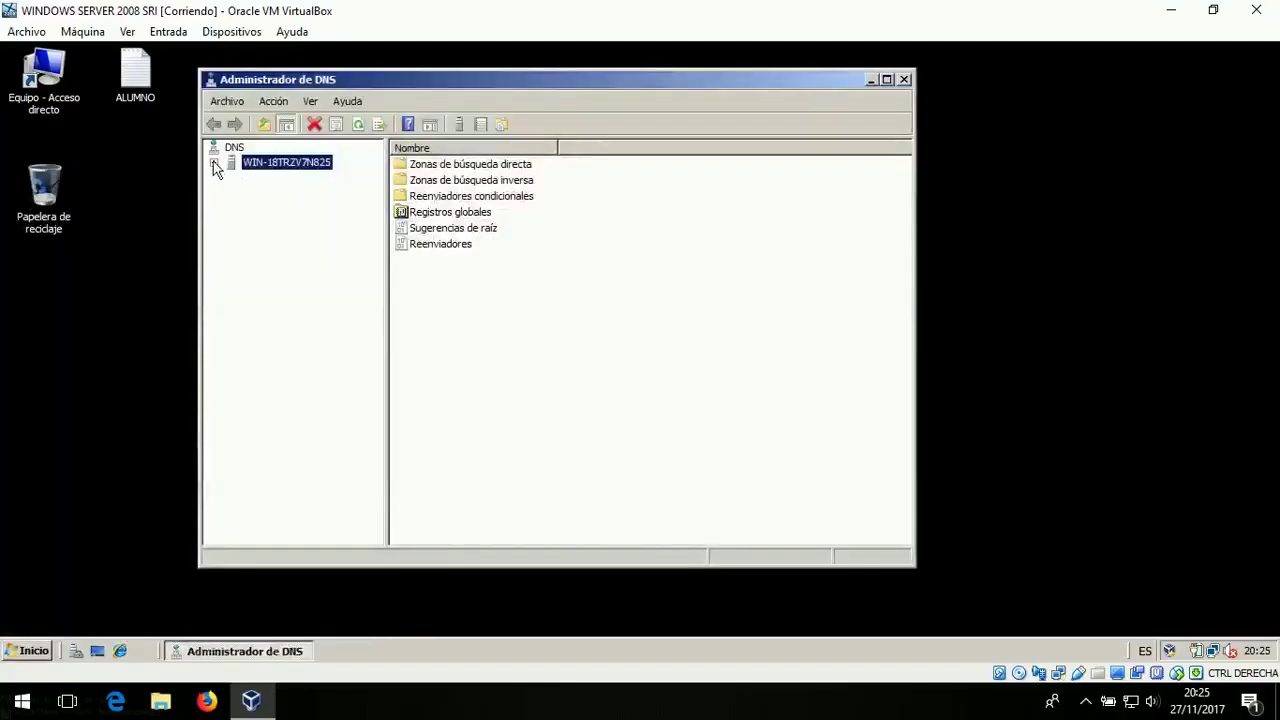
{"action": "left_click", "coordinate": [214, 162]}
{"action": "left_click", "coordinate": [230, 177]}
{"action": "left_click", "coordinate": [230, 190]}
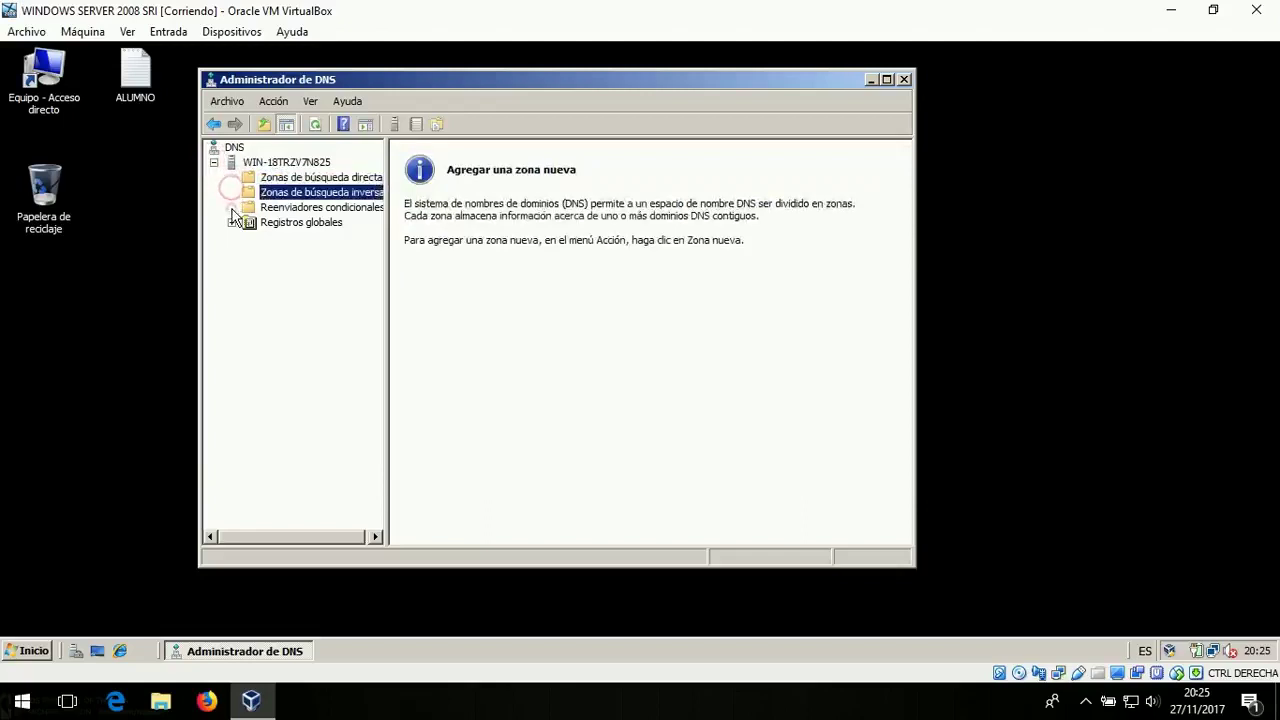
{"action": "left_click", "coordinate": [289, 165]}
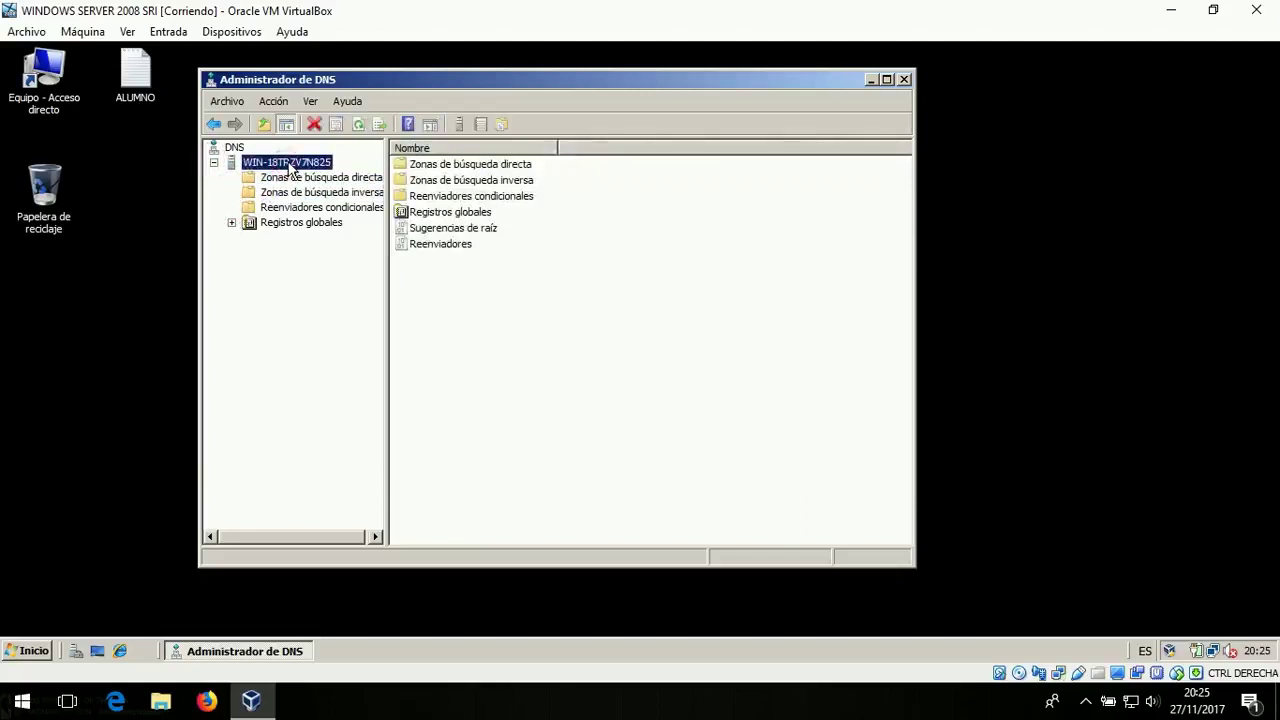
- Start a new zone on the DNS server as a standard primary, forward lookup zone
{"action": "right_click", "coordinate": [290, 168]}
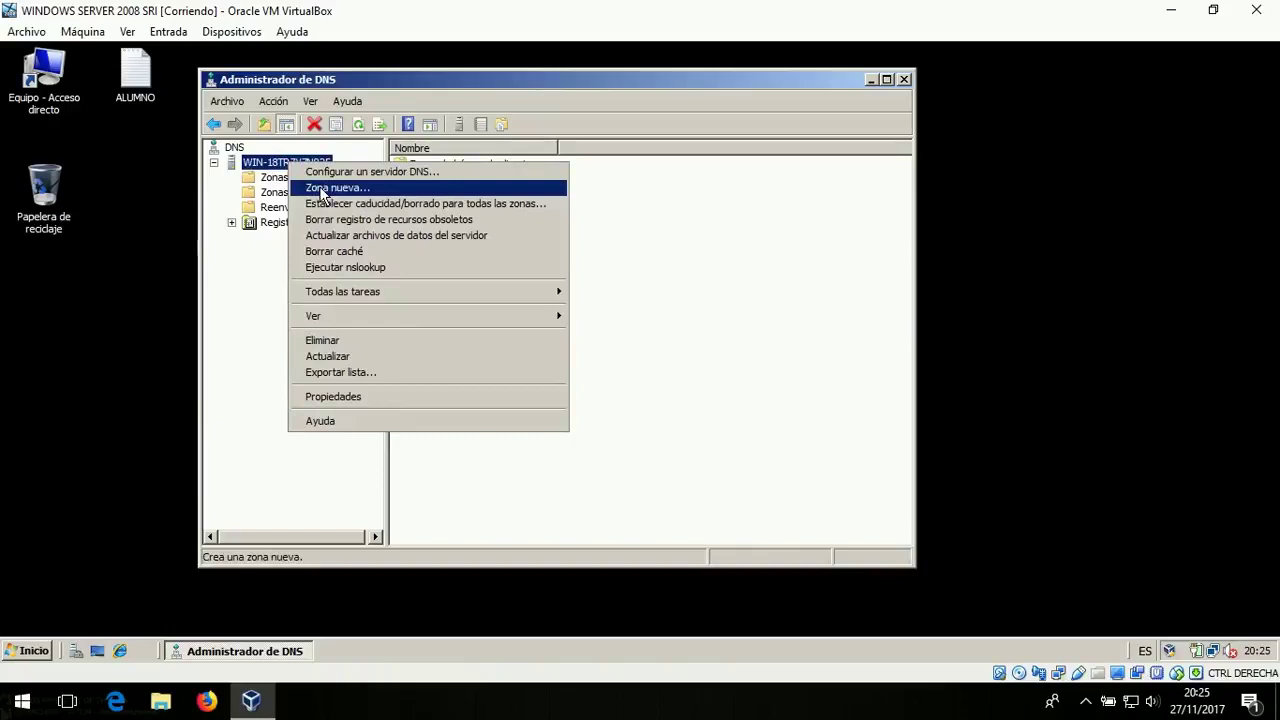
{"action": "left_click", "coordinate": [320, 190]}
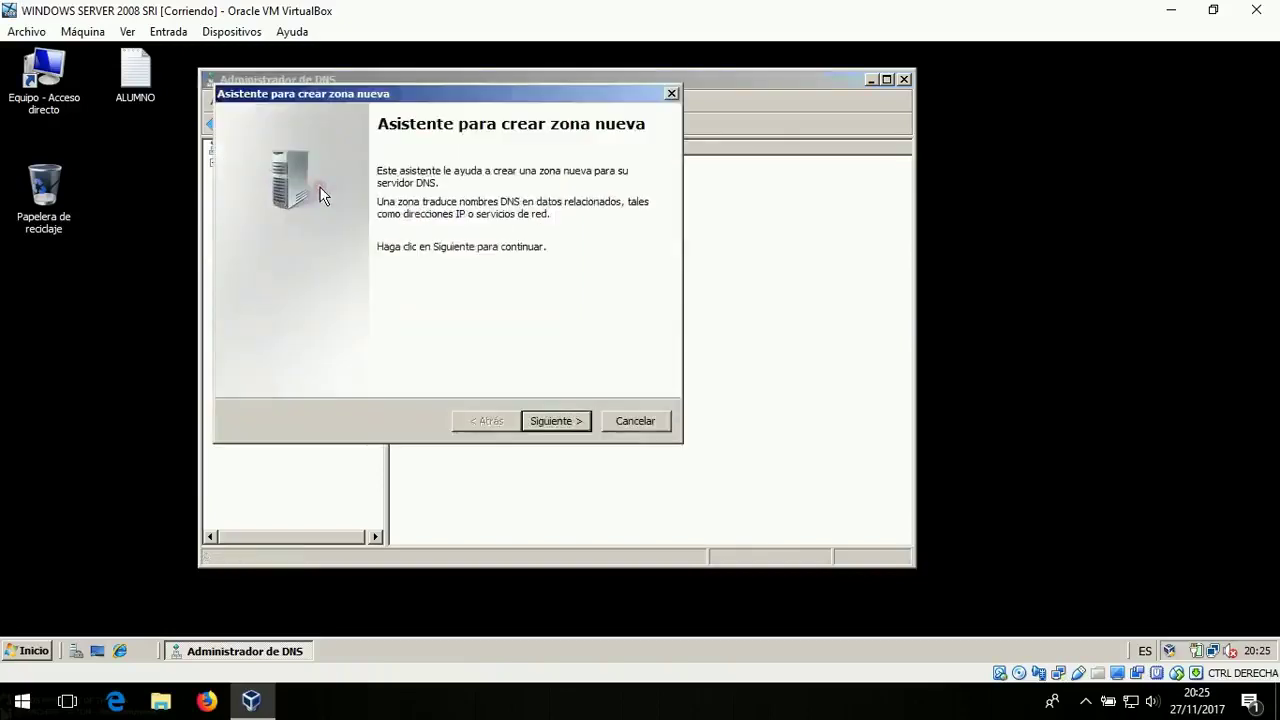
{"action": "left_click", "coordinate": [562, 421]}
{"action": "left_click", "coordinate": [563, 421]}
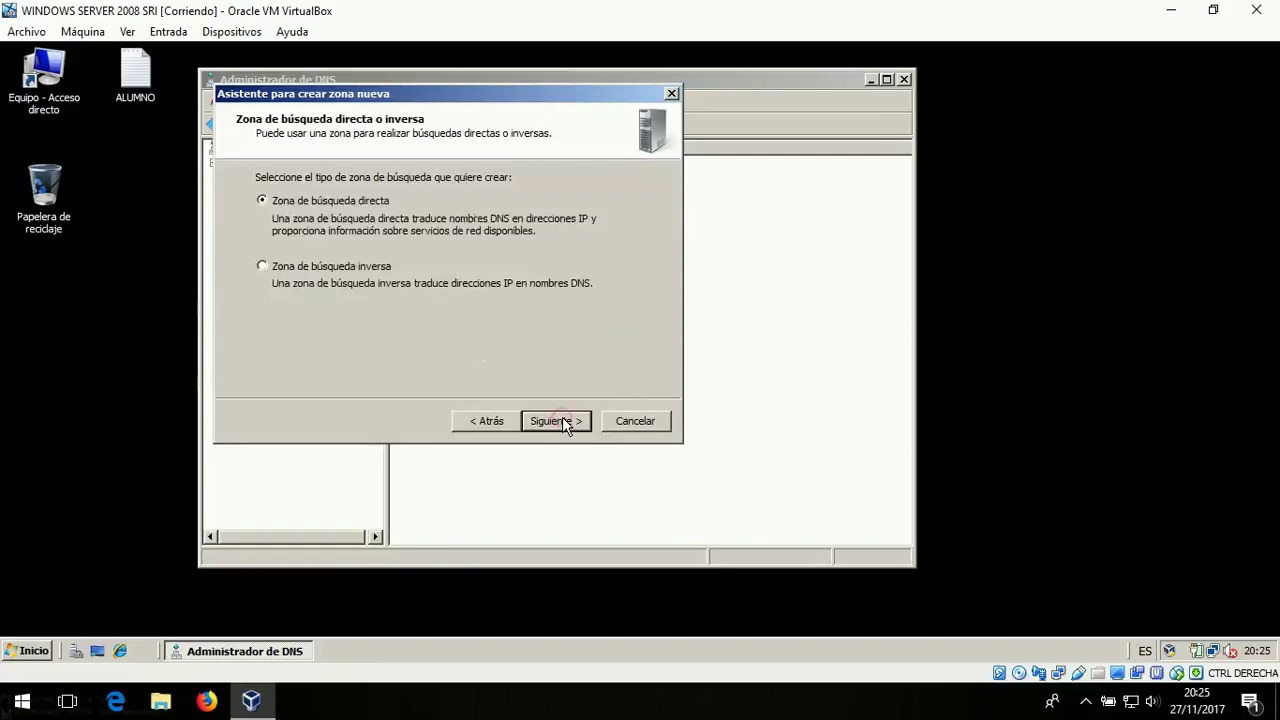
{"action": "left_click", "coordinate": [563, 421]}
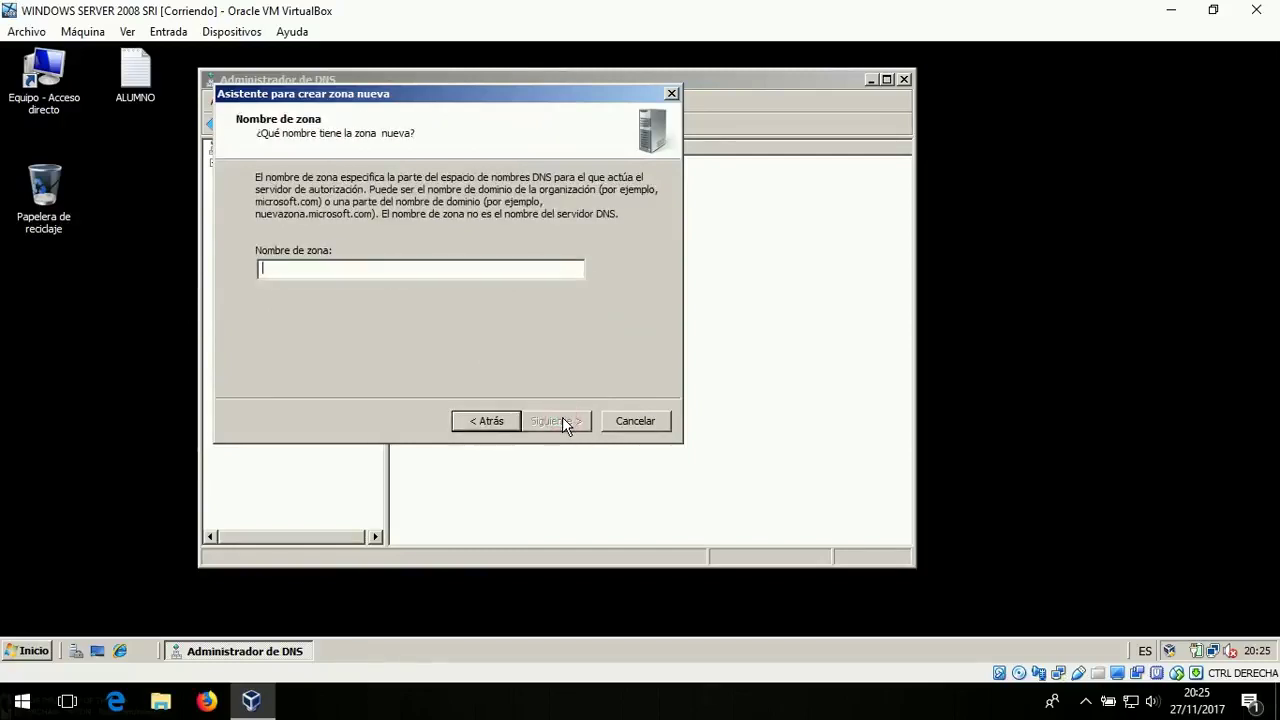
- Create the forward zone asir29.es with a new zone file asir29.es.dns and no dynamic updates
{"action": "type", "text": "asir"}
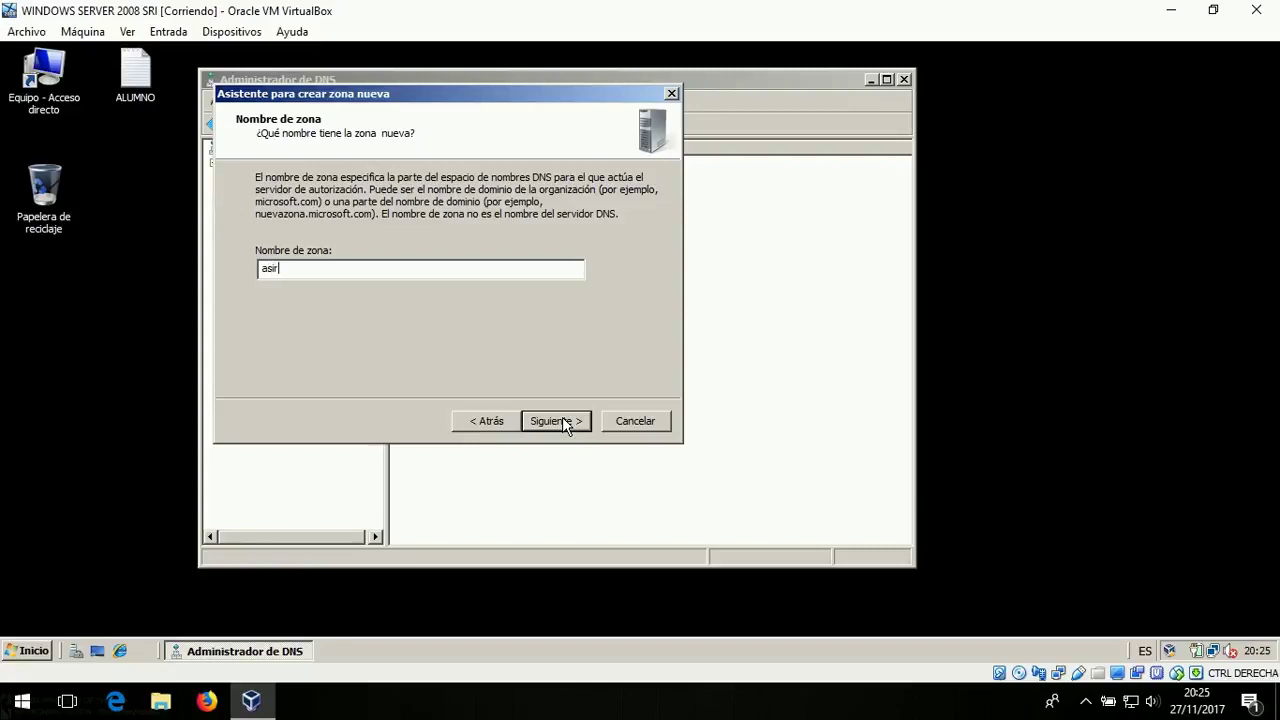
{"action": "type", "text": "29.es"}
{"action": "left_click", "coordinate": [572, 421]}
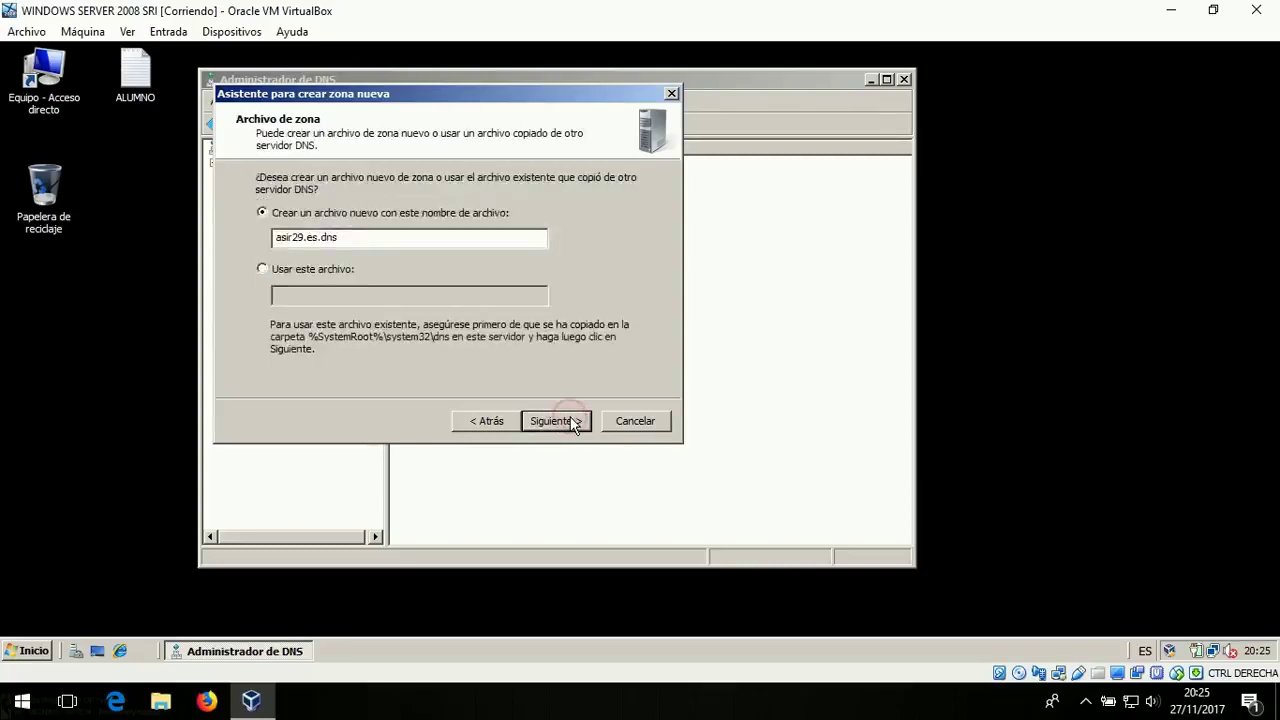
{"action": "left_click", "coordinate": [572, 421]}
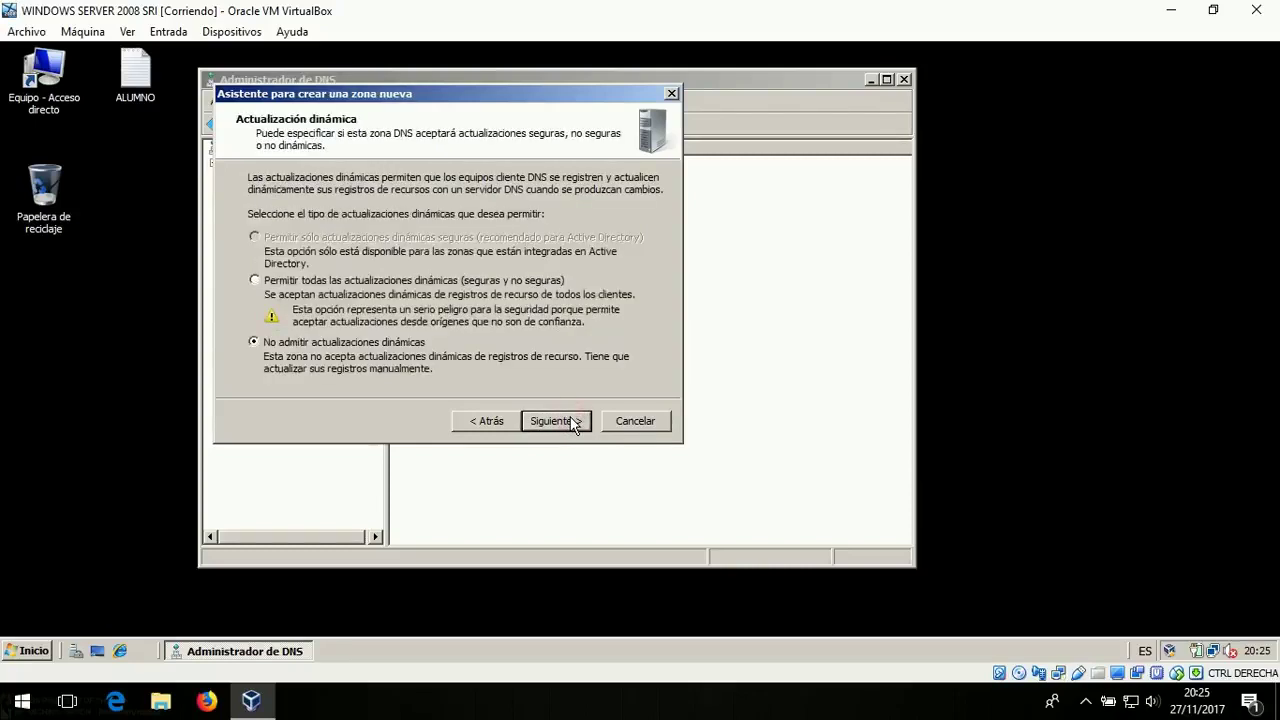
{"action": "left_click", "coordinate": [572, 421]}
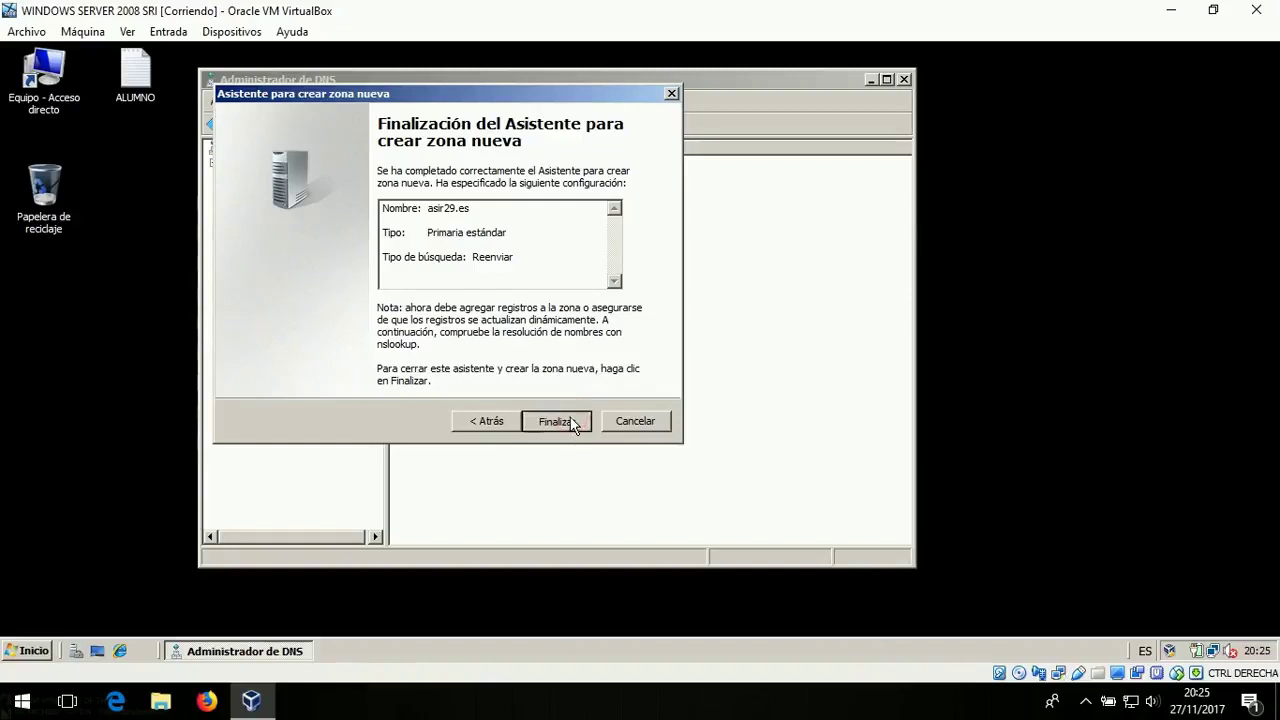
{"action": "left_click", "coordinate": [572, 421]}
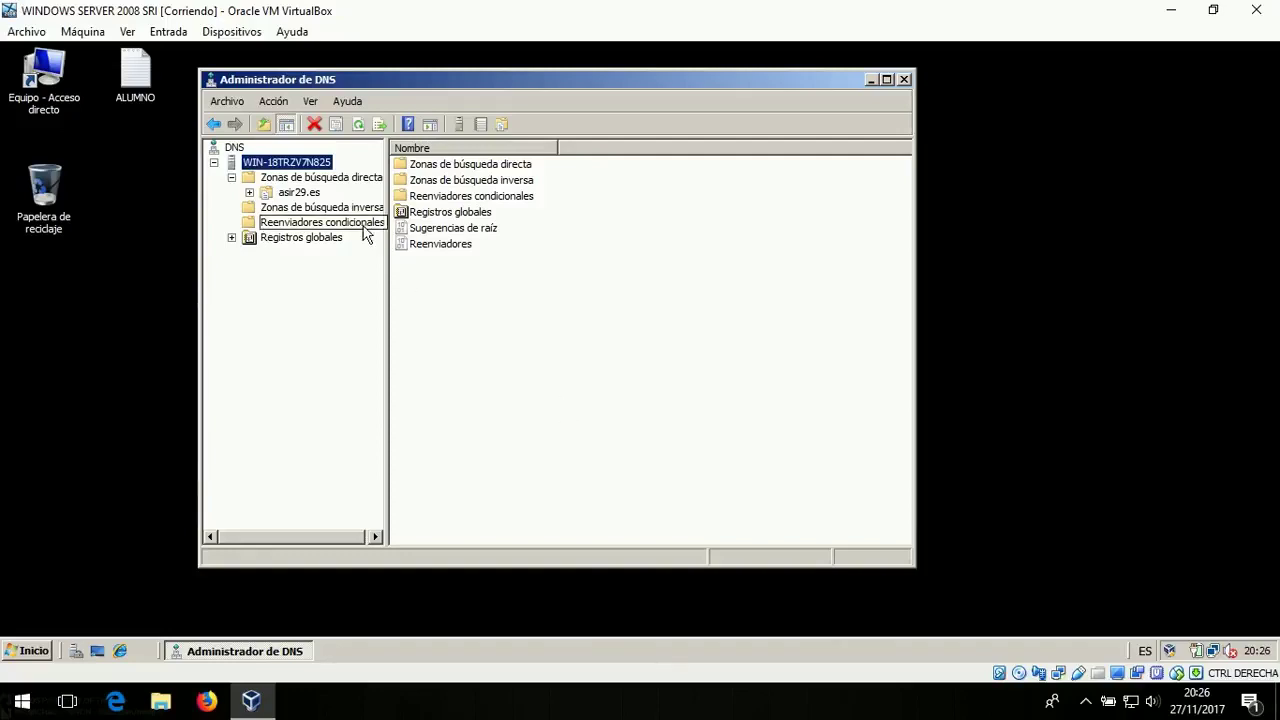
- Start a new zone under Zonas de búsqueda inversa, accepting the default options up to the zone's network ID
{"action": "left_click", "coordinate": [328, 210]}
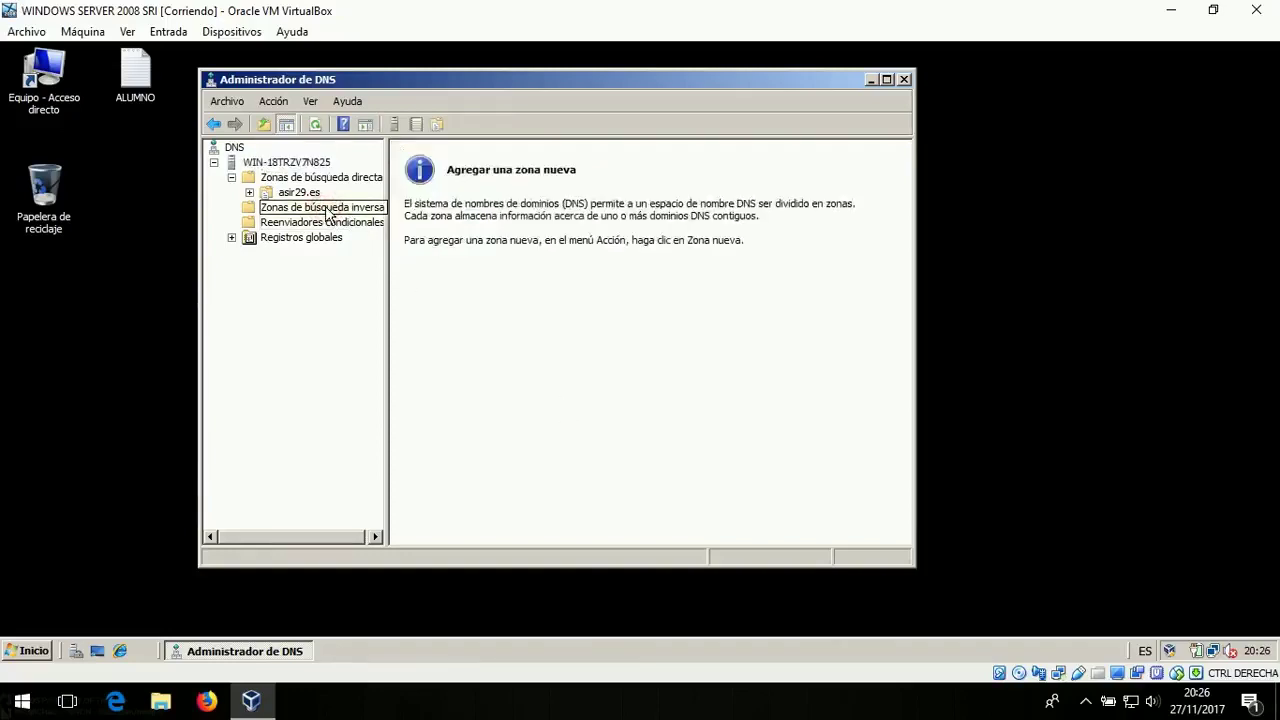
{"action": "right_click", "coordinate": [327, 212]}
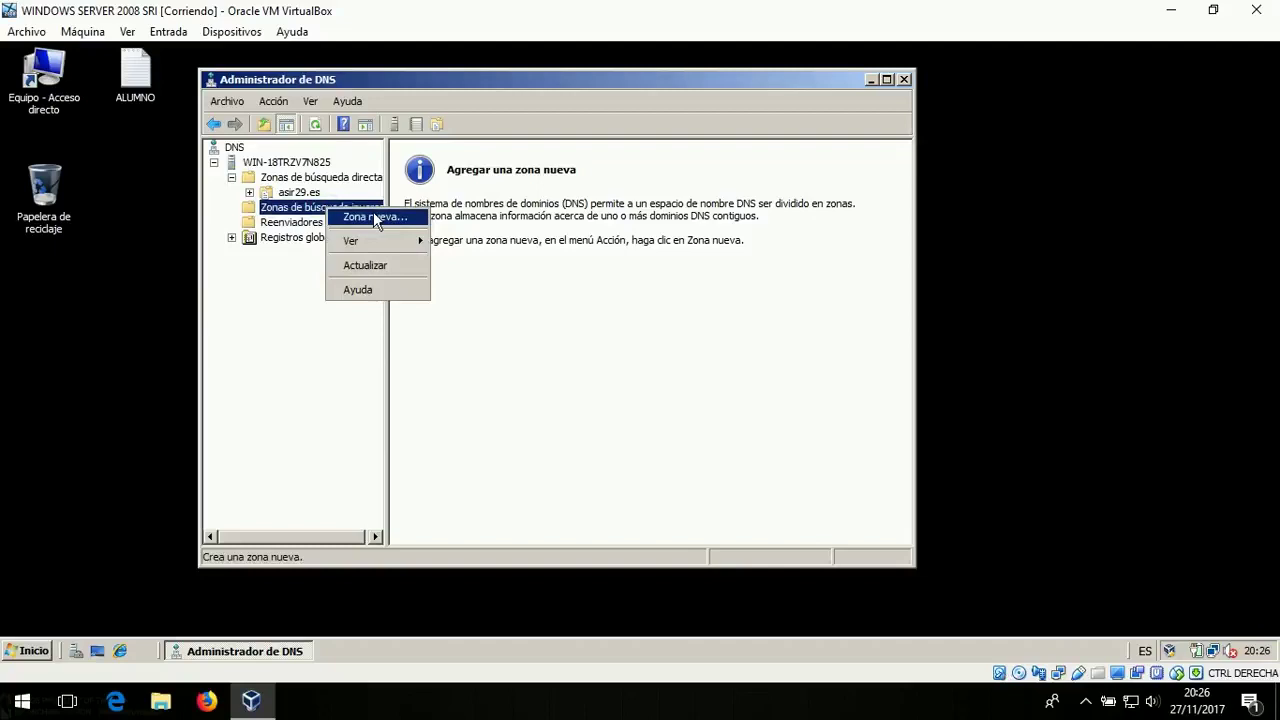
{"action": "left_click", "coordinate": [373, 215]}
{"action": "left_click", "coordinate": [555, 421]}
{"action": "left_click", "coordinate": [560, 421]}
{"action": "left_click", "coordinate": [562, 420]}
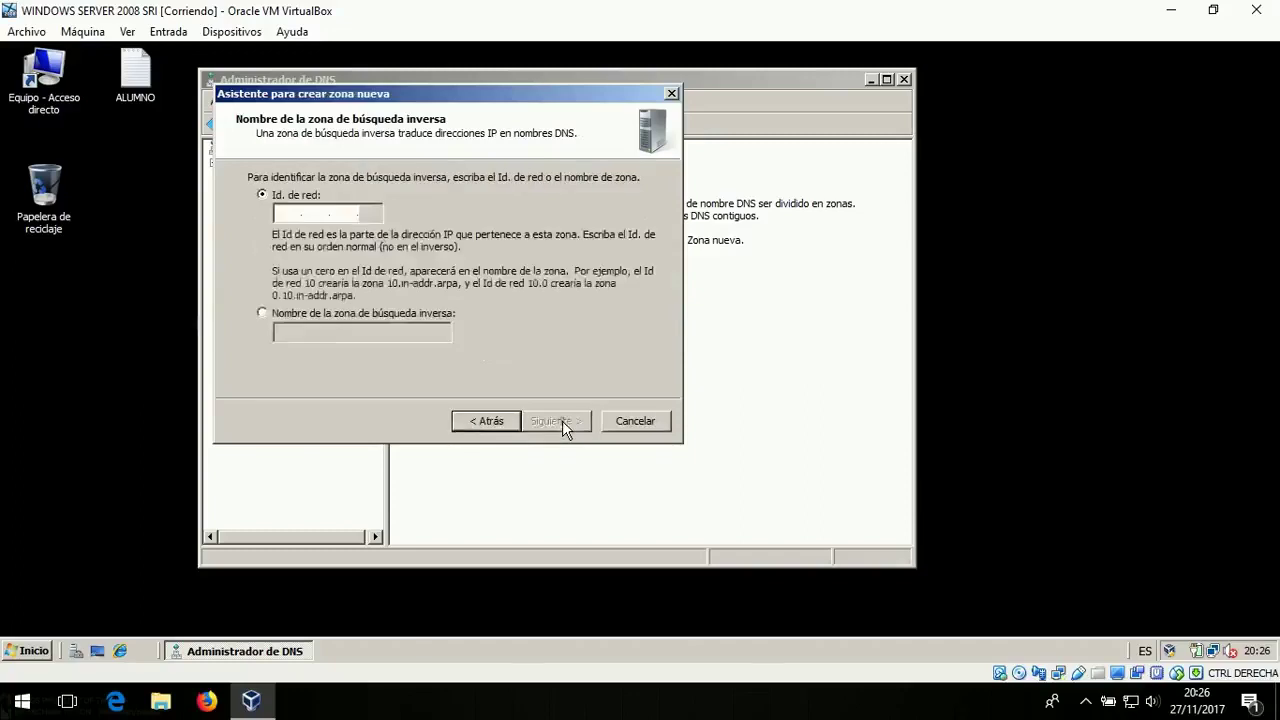
- Enter 10.17.29 as the reverse lookup zone's network ID
{"action": "left_click", "coordinate": [298, 215]}
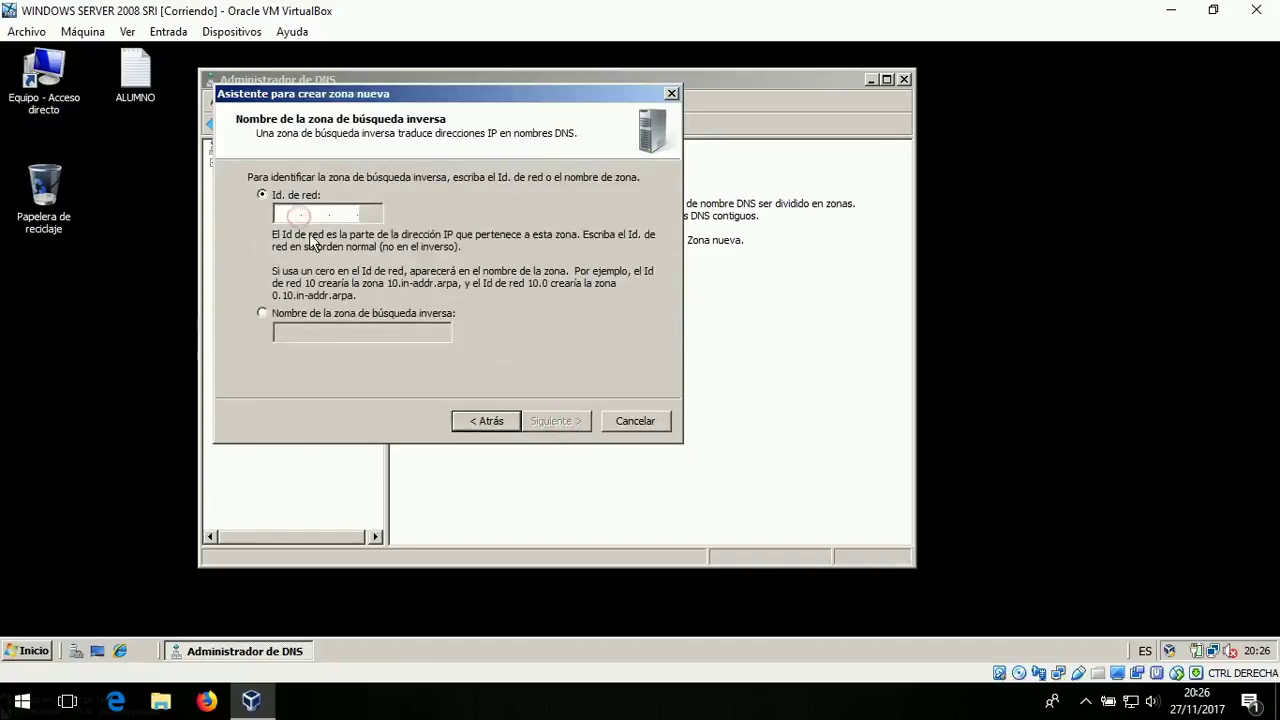
{"action": "type", "text": "10"}
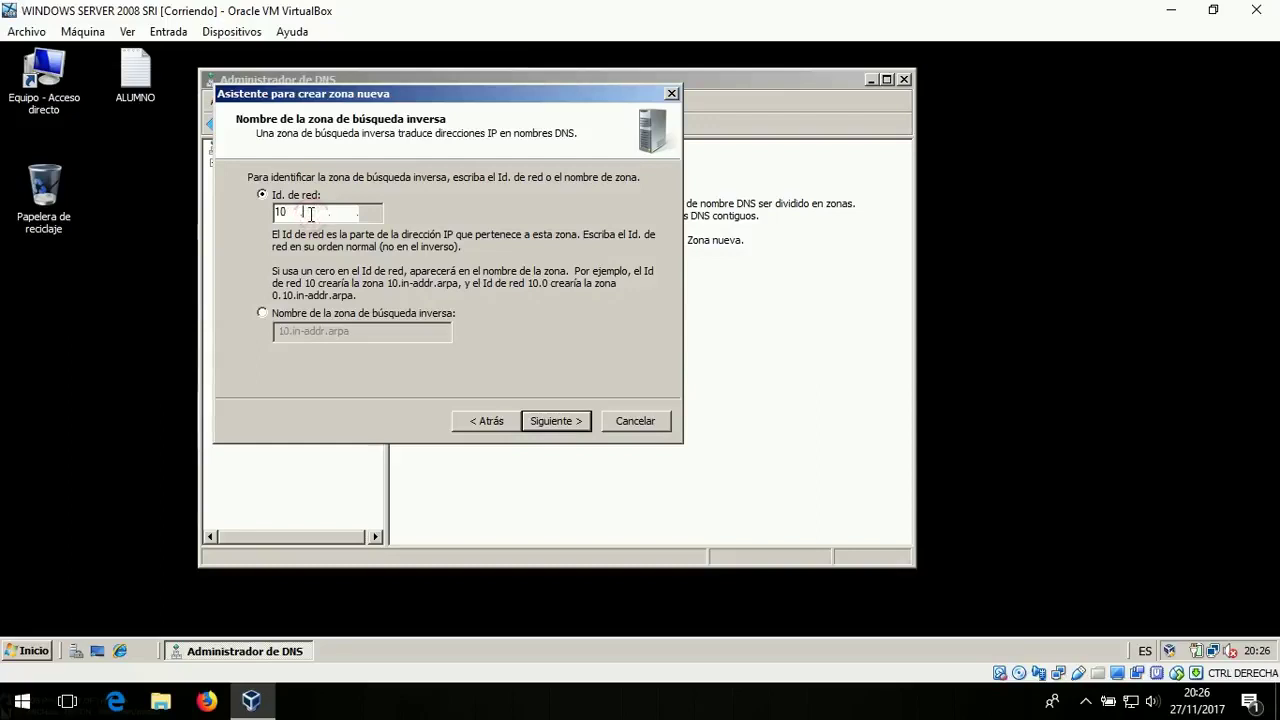
{"action": "type", "text": "17.1"}
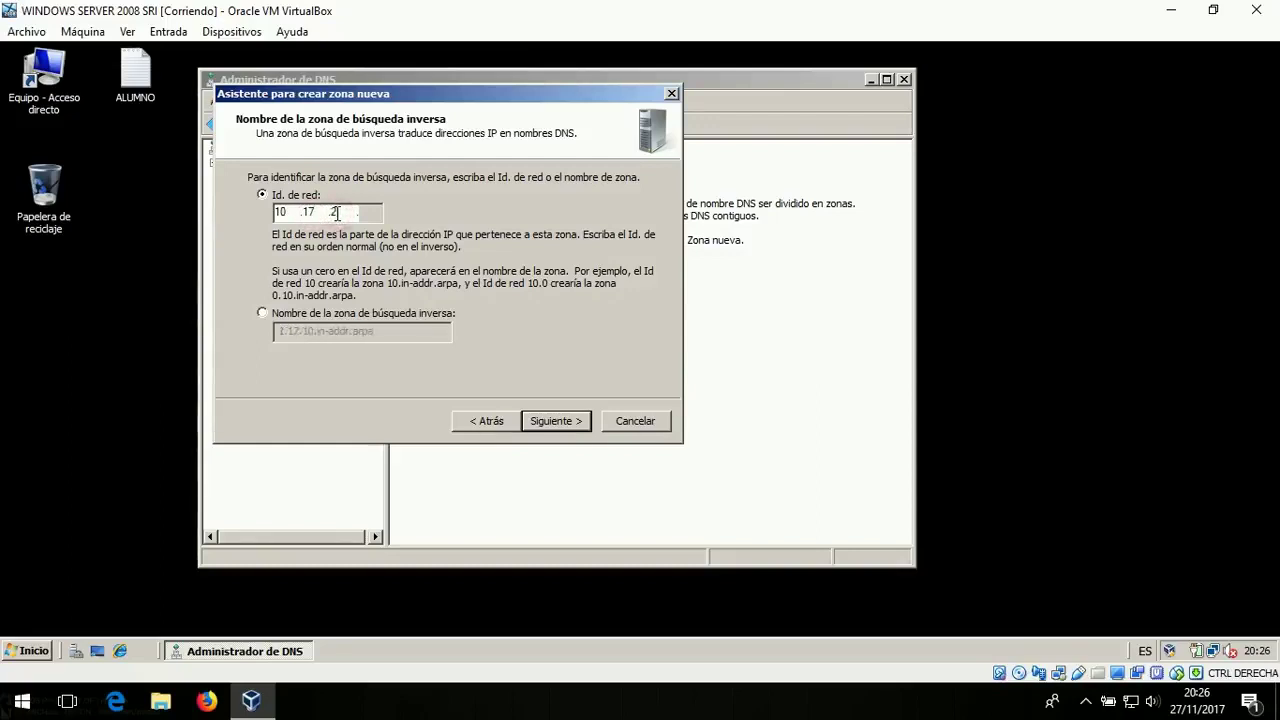
{"action": "type", "text": "9"}
{"action": "double_click", "coordinate": [280, 212]}
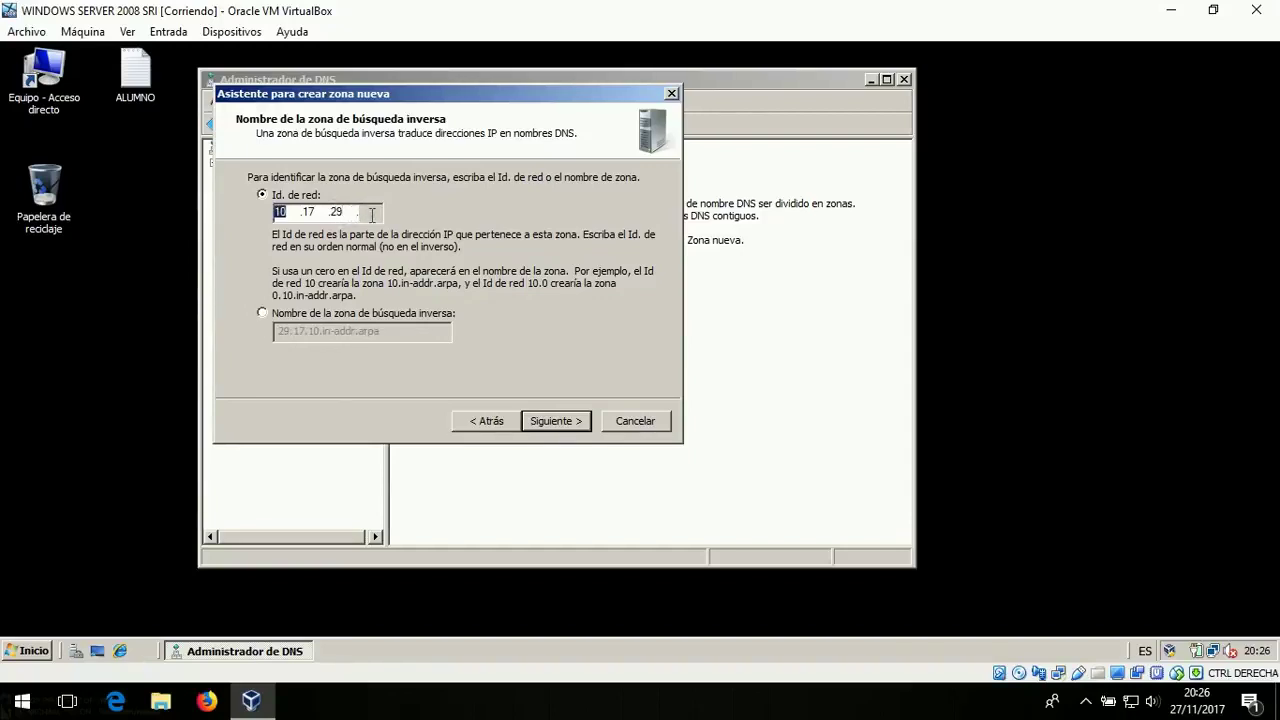
- Finish the reverse lookup zone with a new zone file 29.17.10.in-addr.arpa.dns and no dynamic updates
{"action": "left_click", "coordinate": [549, 419]}
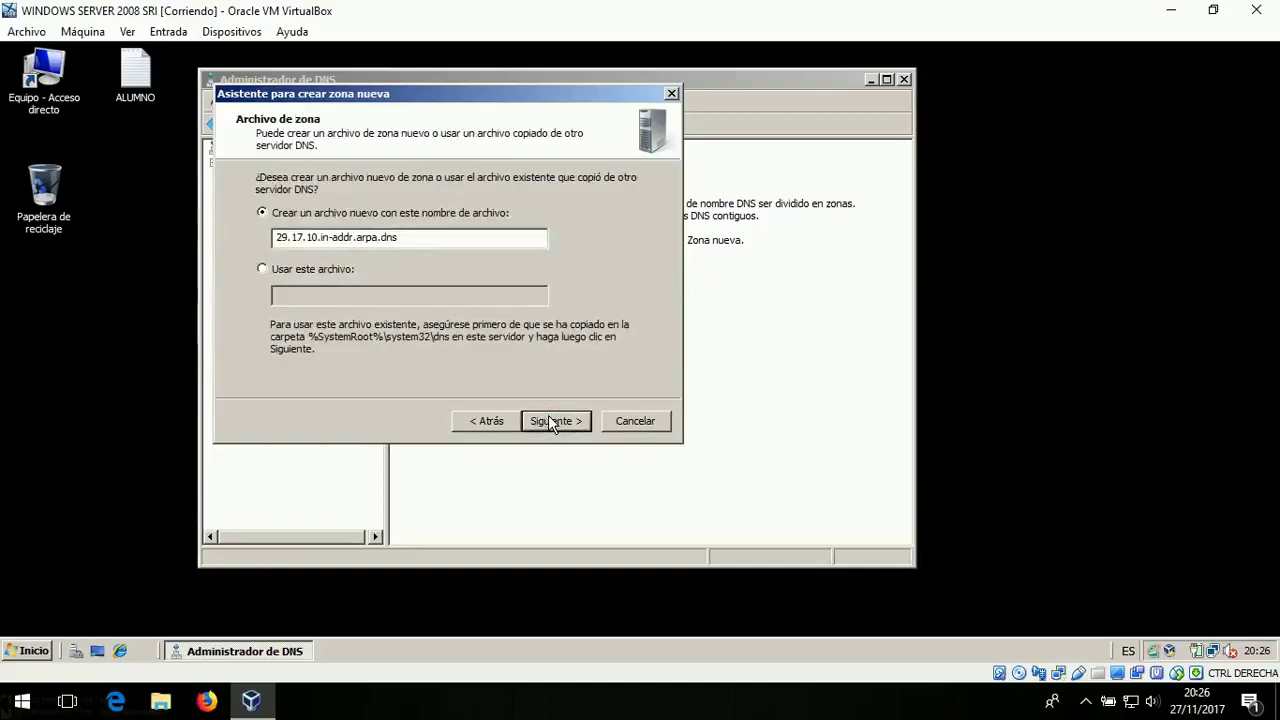
{"action": "left_click", "coordinate": [549, 420]}
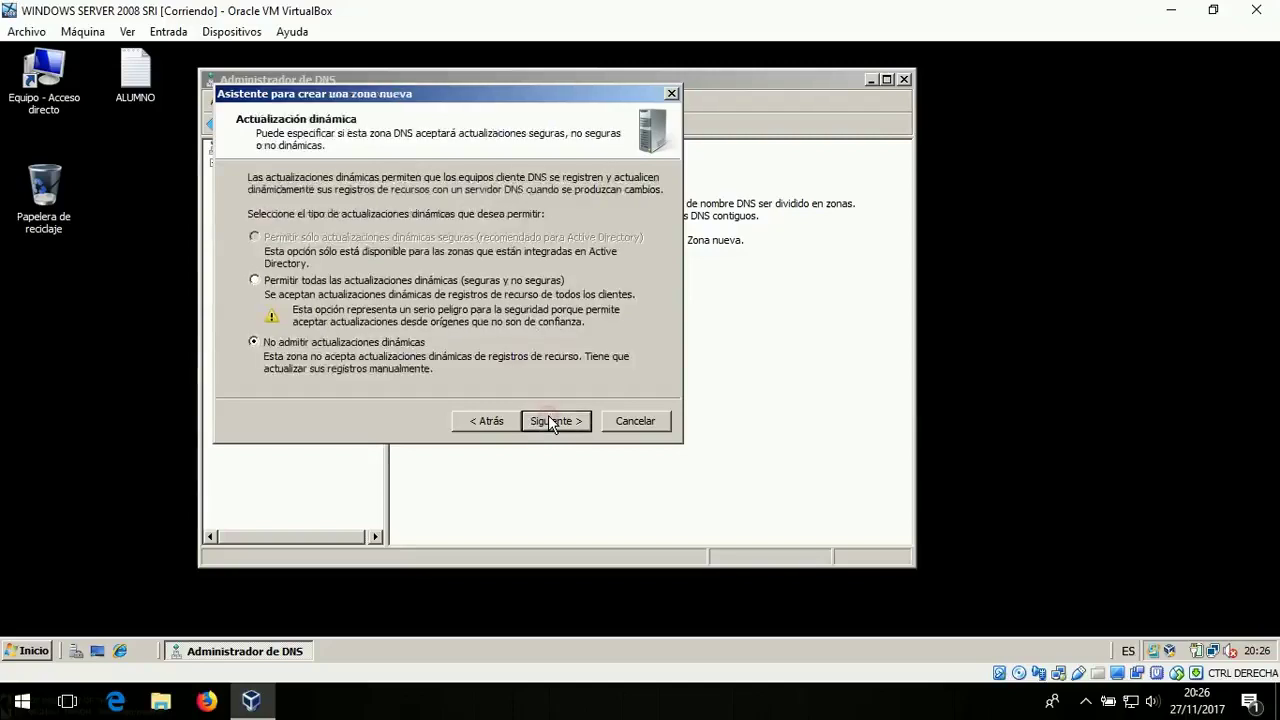
{"action": "left_click", "coordinate": [549, 420]}
{"action": "left_click", "coordinate": [555, 421]}
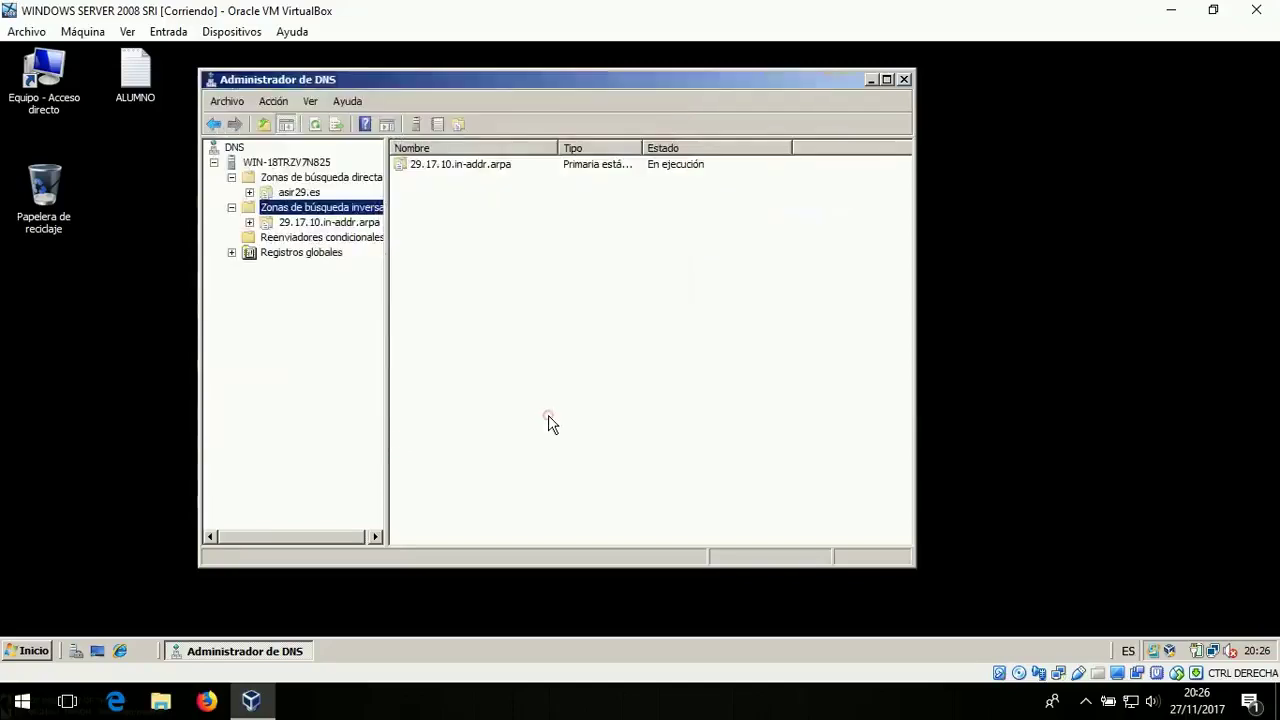
- Try to create another primary forward lookup zone named asir29.es with zone file asir29.es.dns
{"action": "left_click", "coordinate": [352, 180]}
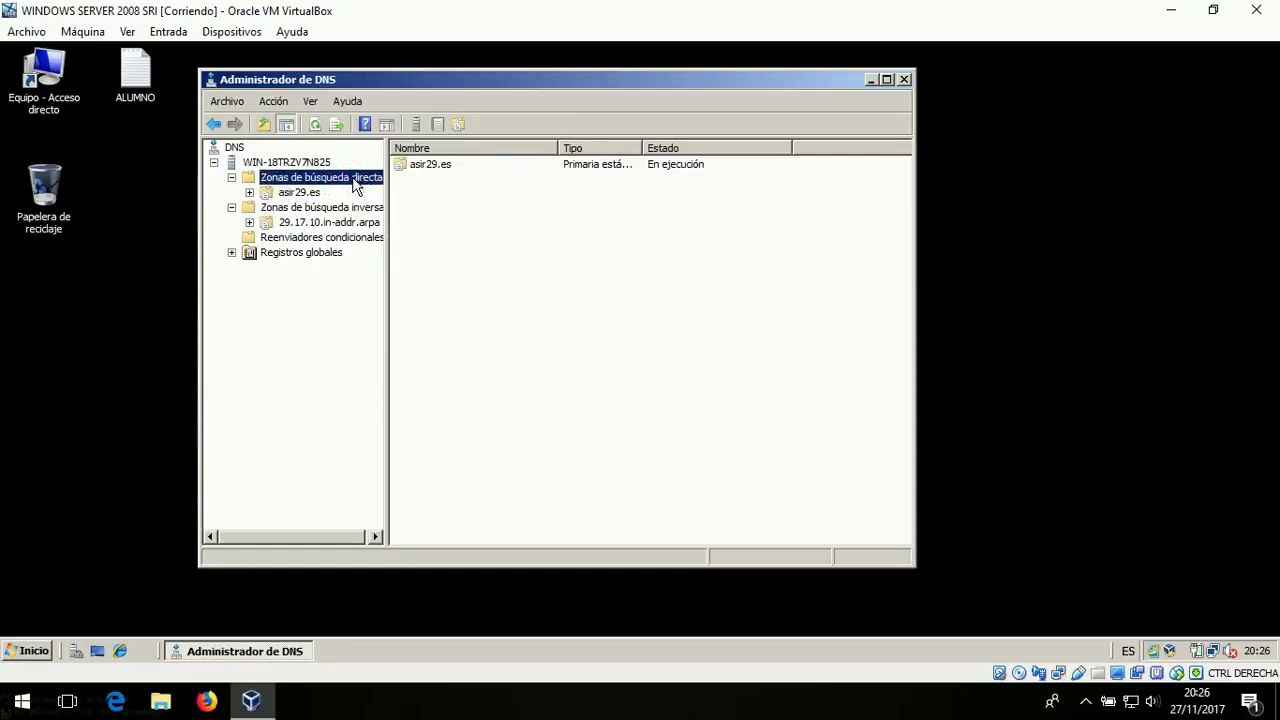
{"action": "right_click", "coordinate": [354, 186]}
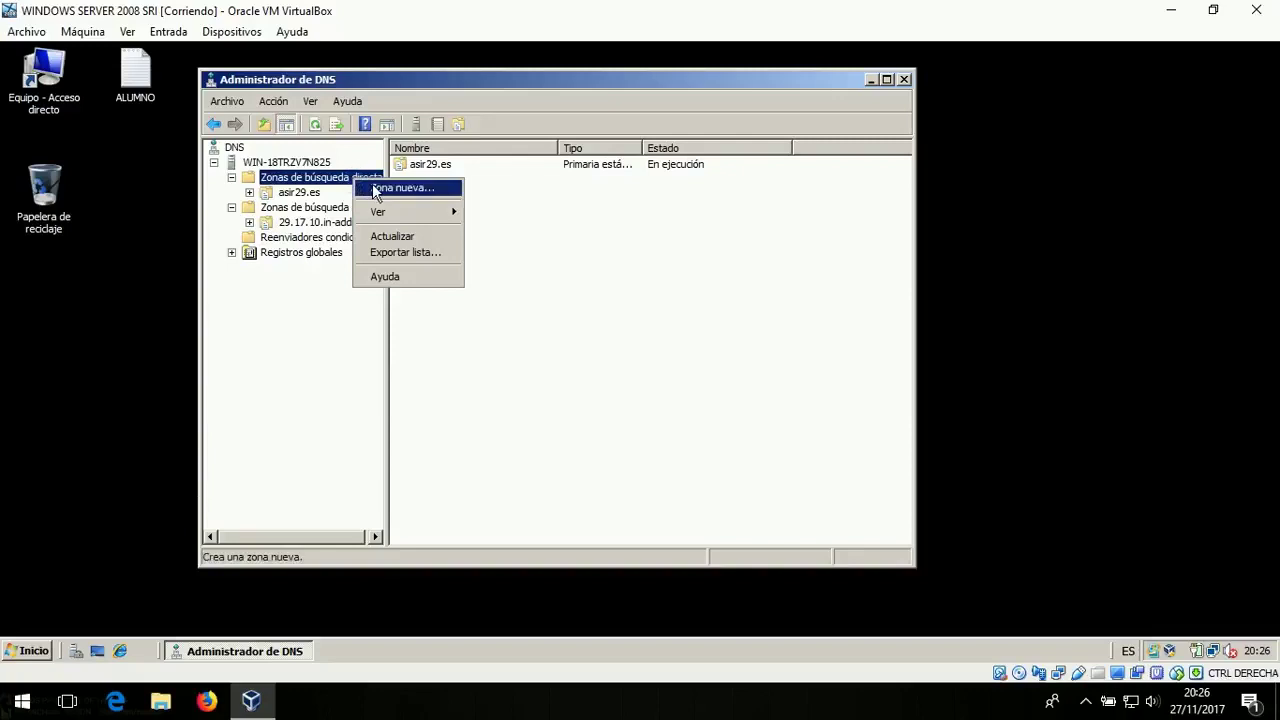
{"action": "left_click", "coordinate": [376, 189]}
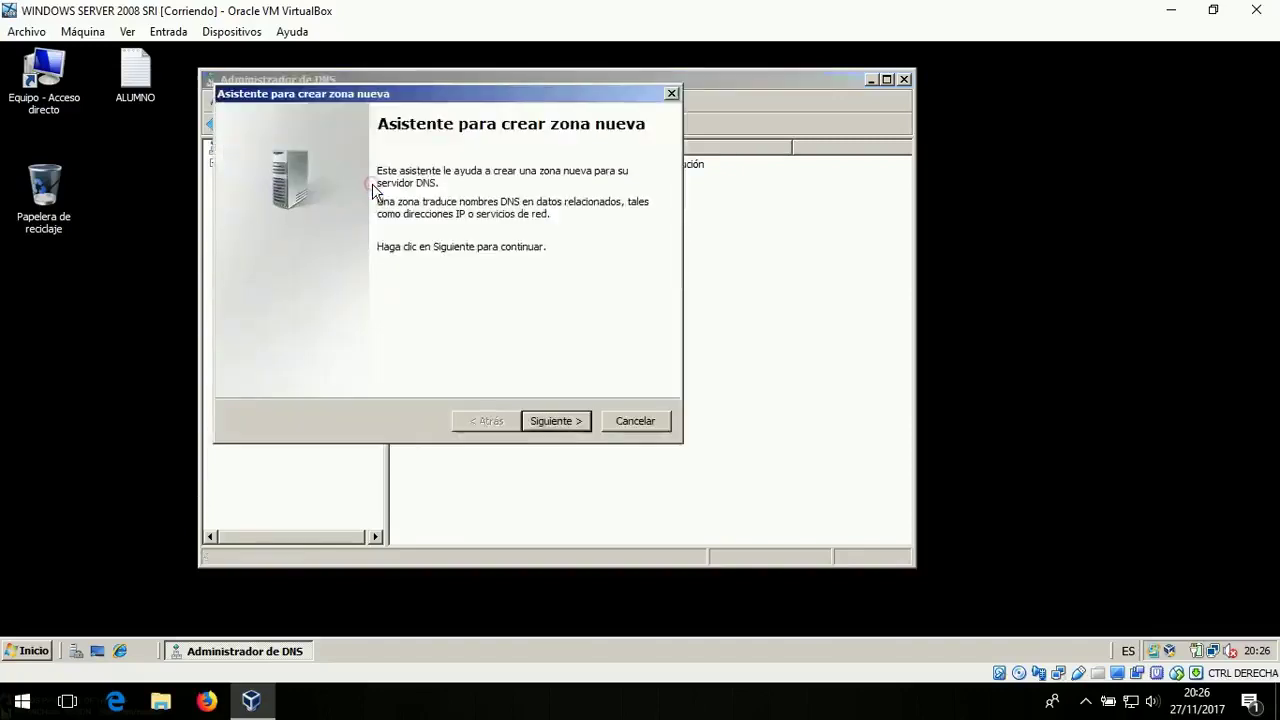
{"action": "left_click", "coordinate": [578, 422]}
{"action": "left_click", "coordinate": [556, 421]}
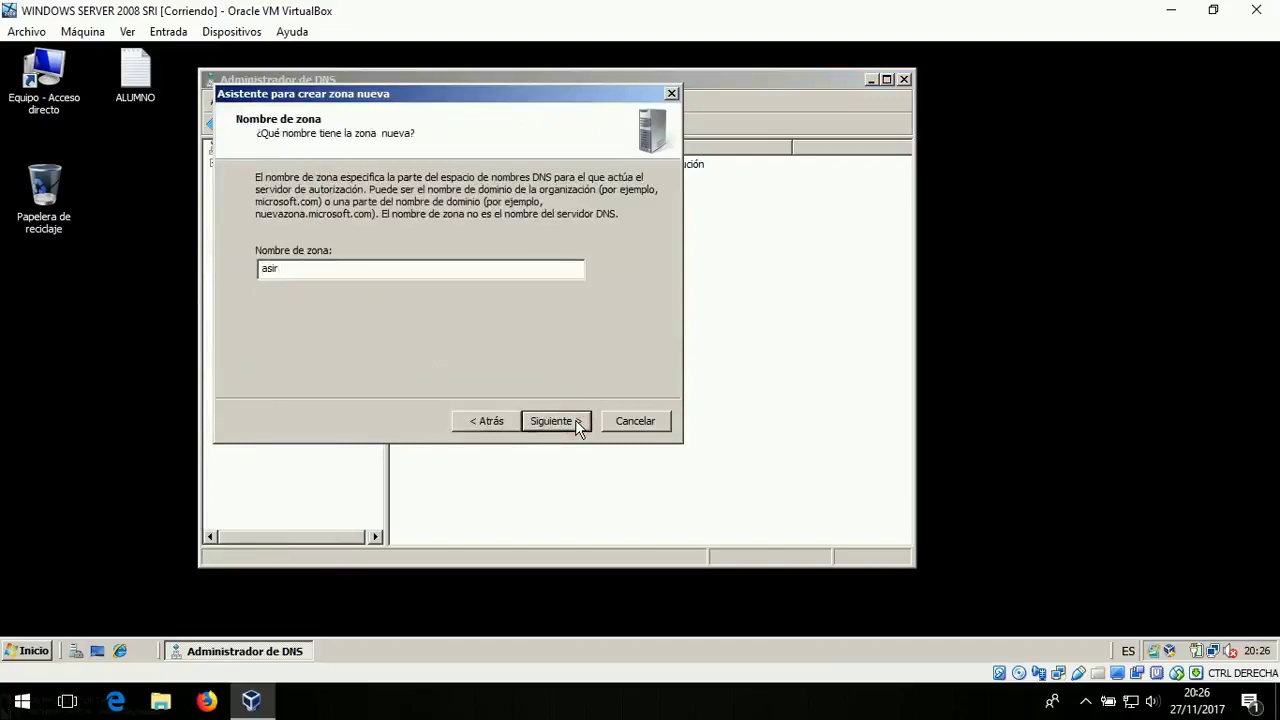
{"action": "type", "text": "29.es"}
{"action": "left_click", "coordinate": [551, 420]}
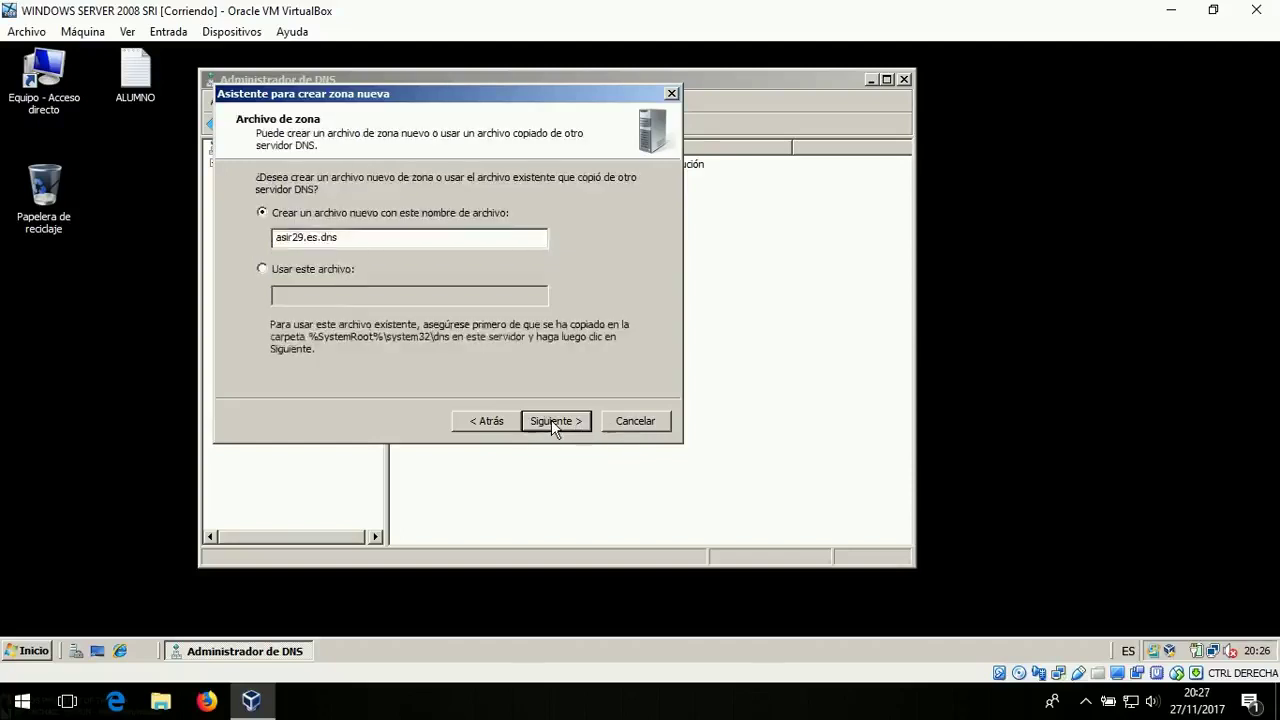
{"action": "left_click", "coordinate": [551, 420]}
{"action": "left_click", "coordinate": [551, 420]}
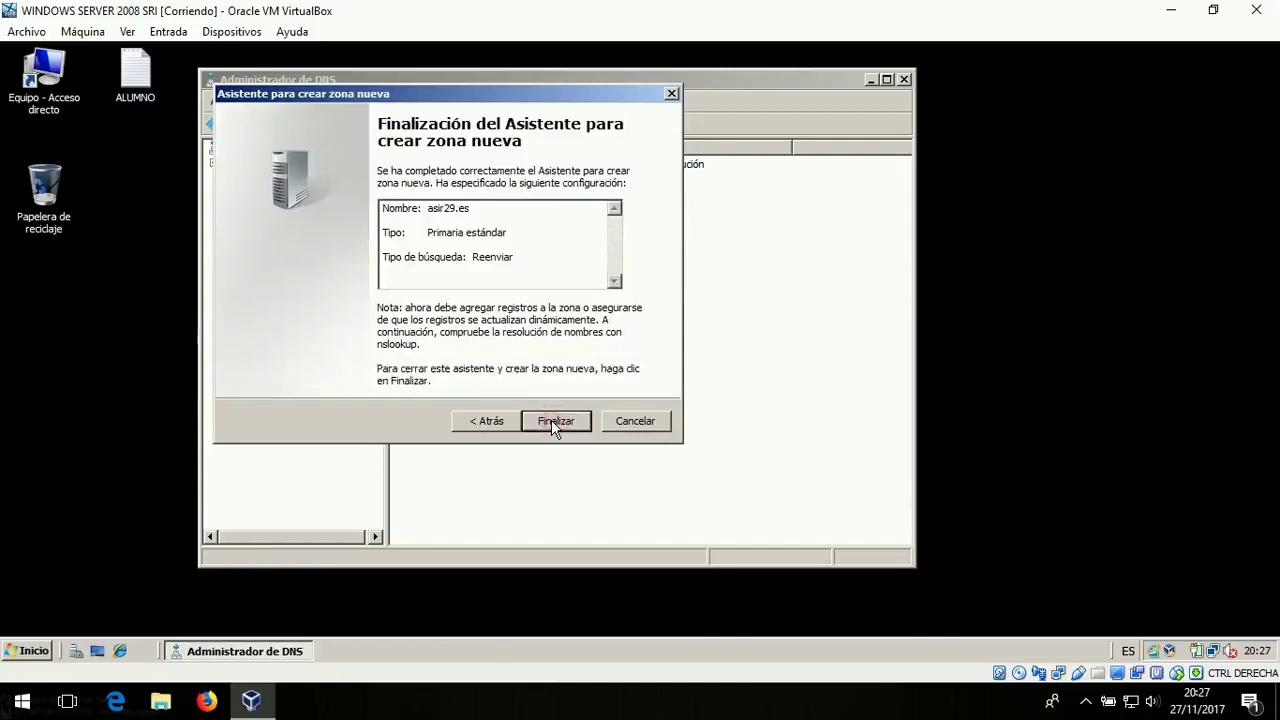
{"action": "left_click", "coordinate": [551, 420]}
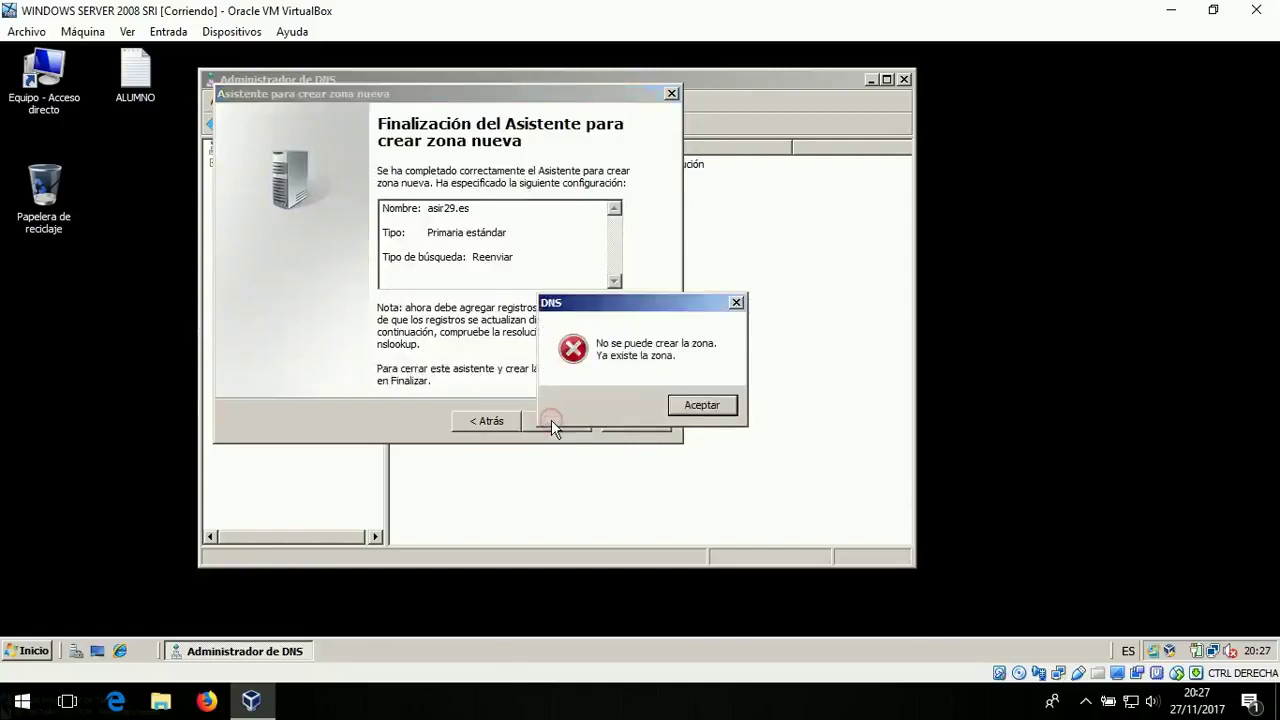
{"action": "left_click", "coordinate": [710, 405]}
{"action": "left_click", "coordinate": [640, 421]}
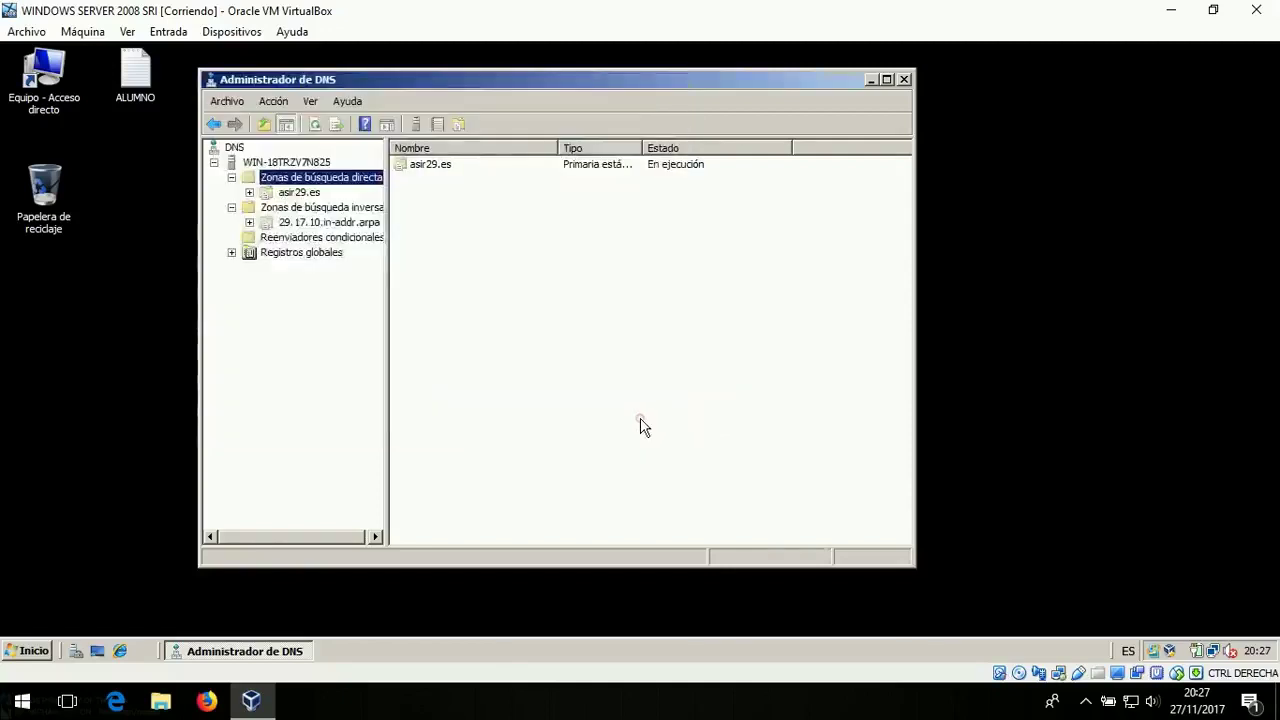
- Open the forward zone asir29.es and fill in a new host record named ipcop with IP address 10.17.29.1
{"action": "right_click", "coordinate": [441, 220]}
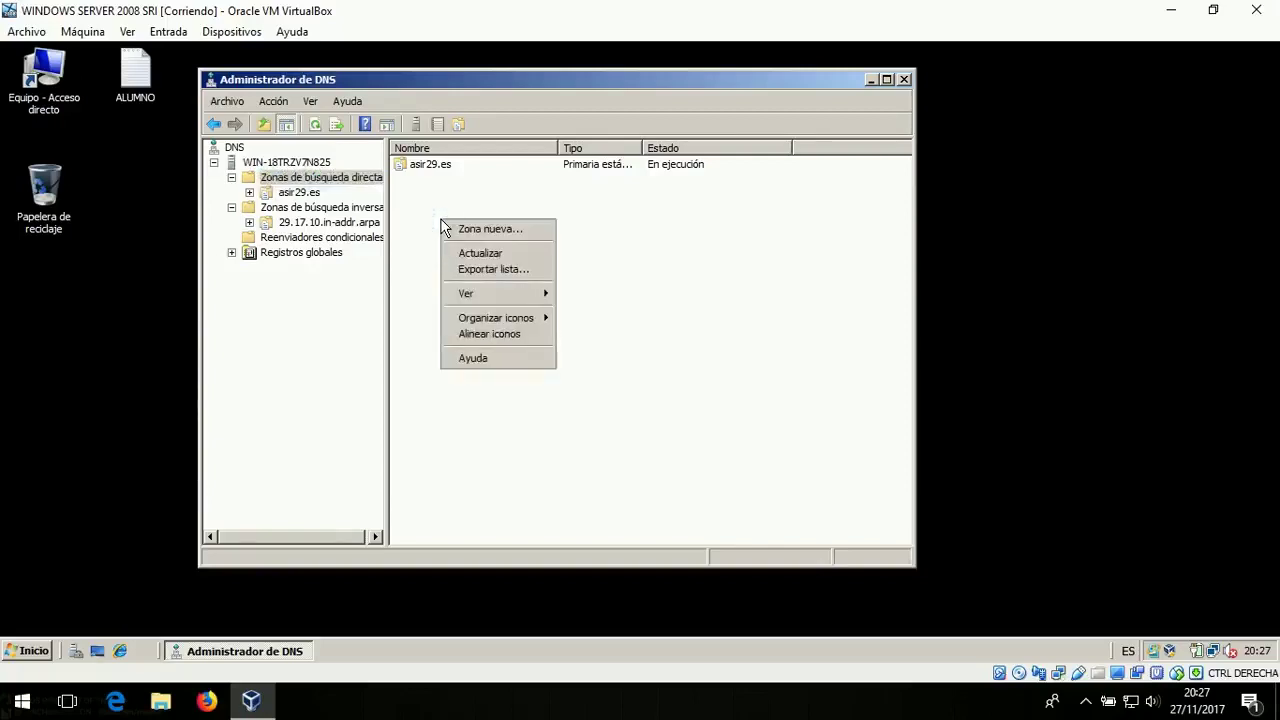
{"action": "left_click", "coordinate": [445, 163]}
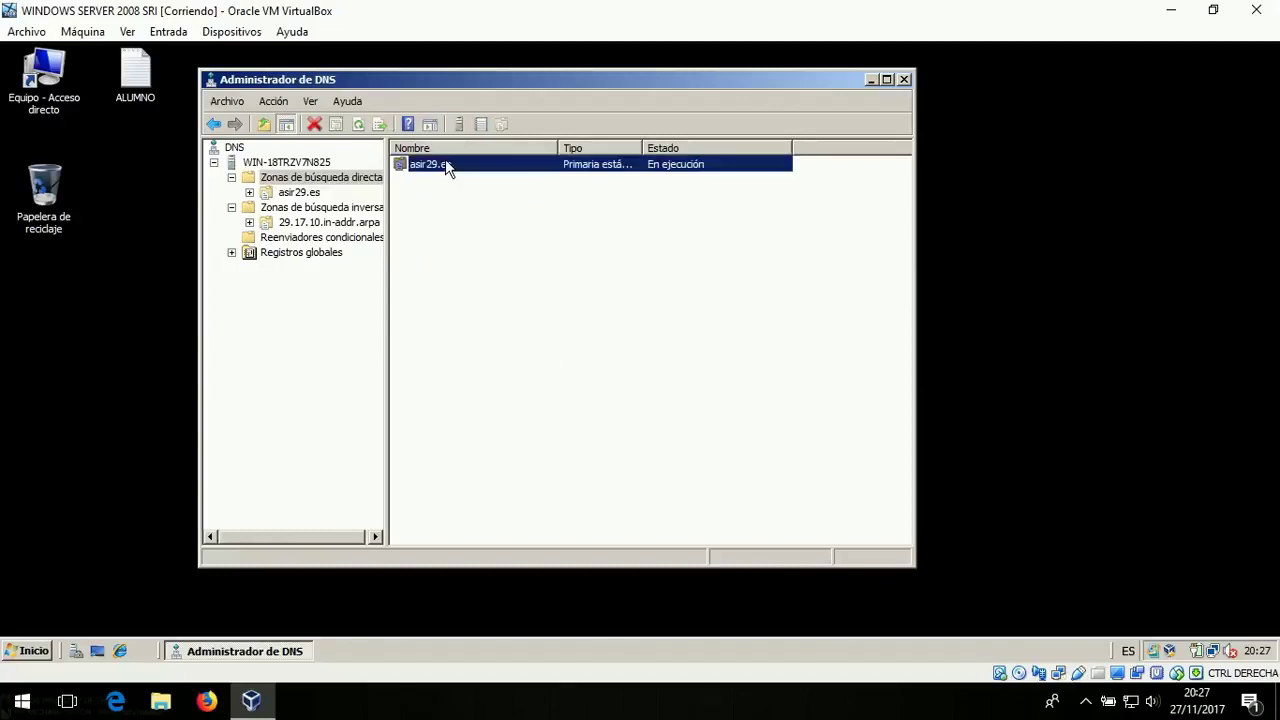
{"action": "double_click", "coordinate": [446, 164]}
{"action": "right_click", "coordinate": [466, 243]}
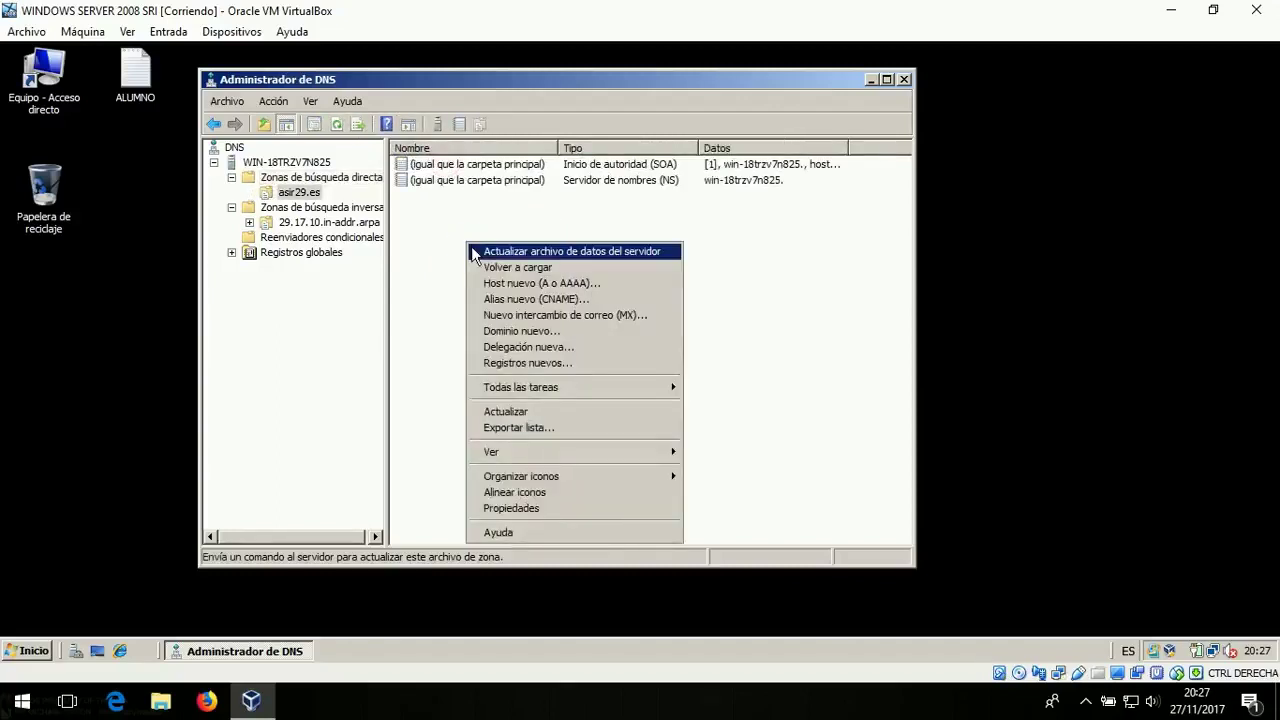
{"action": "left_click", "coordinate": [533, 287]}
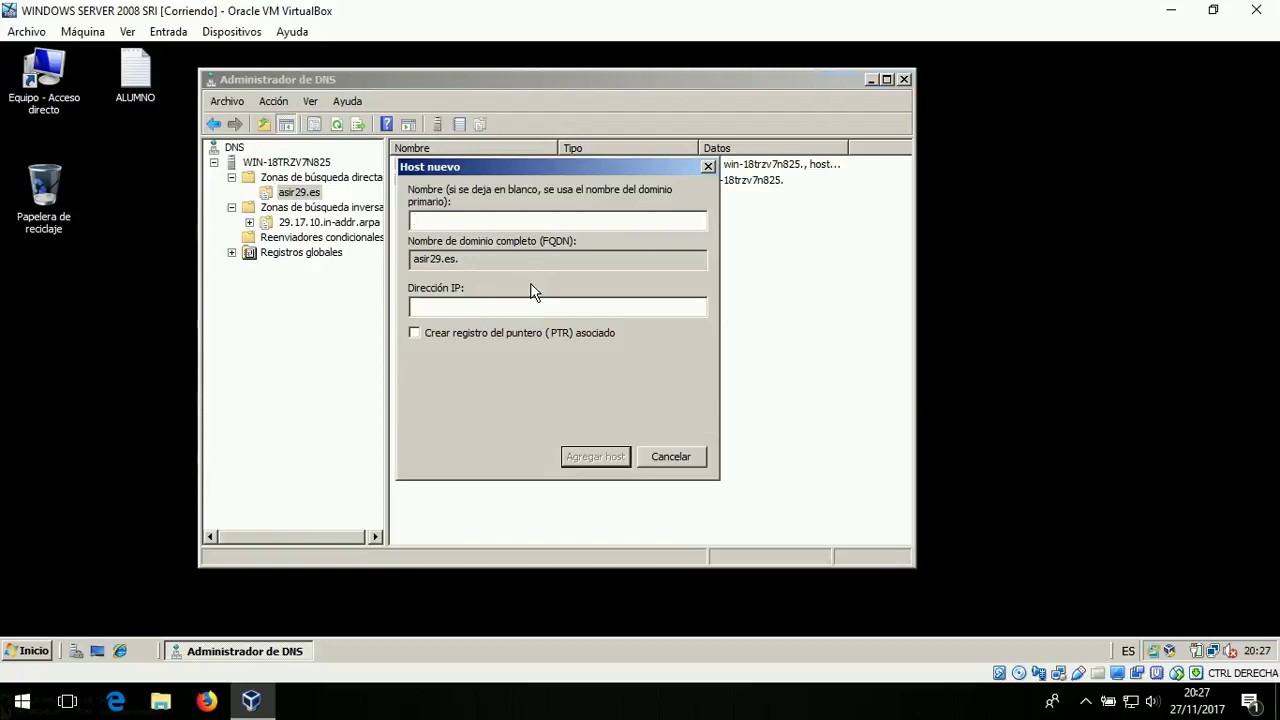
{"action": "type", "text": "ipcop"}
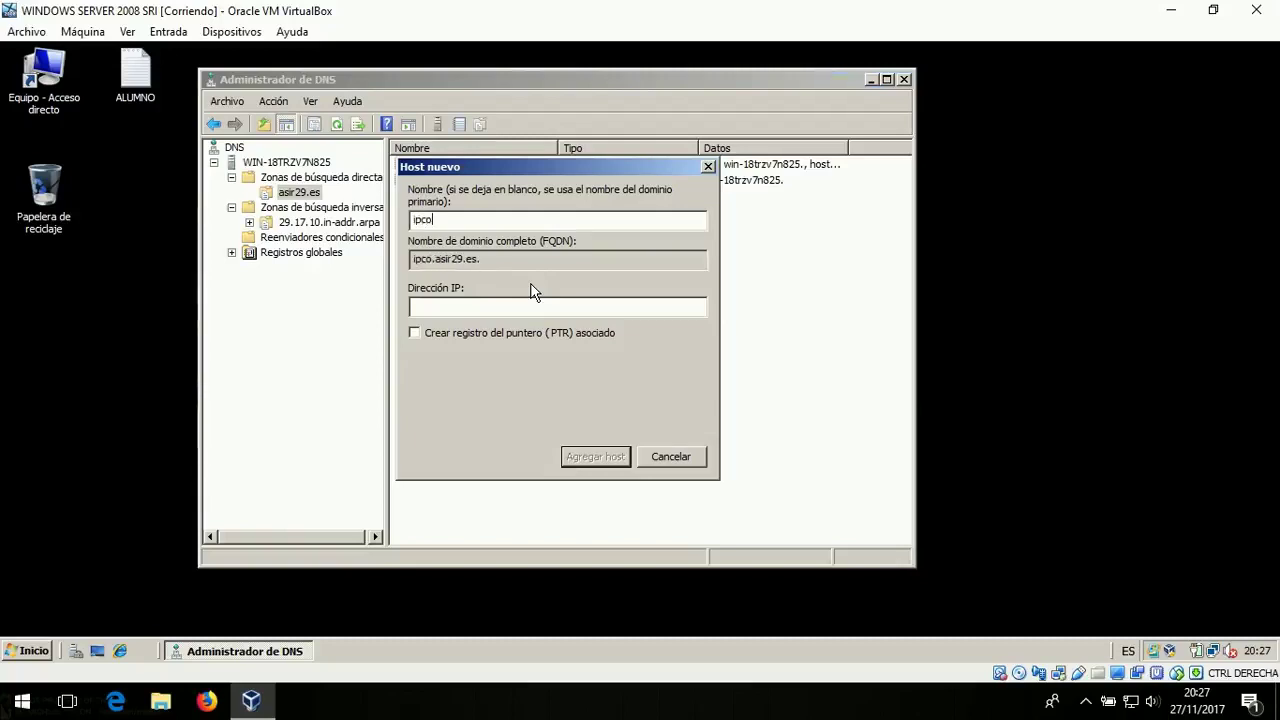
{"action": "left_click", "coordinate": [521, 308]}
{"action": "type", "text": "10."}
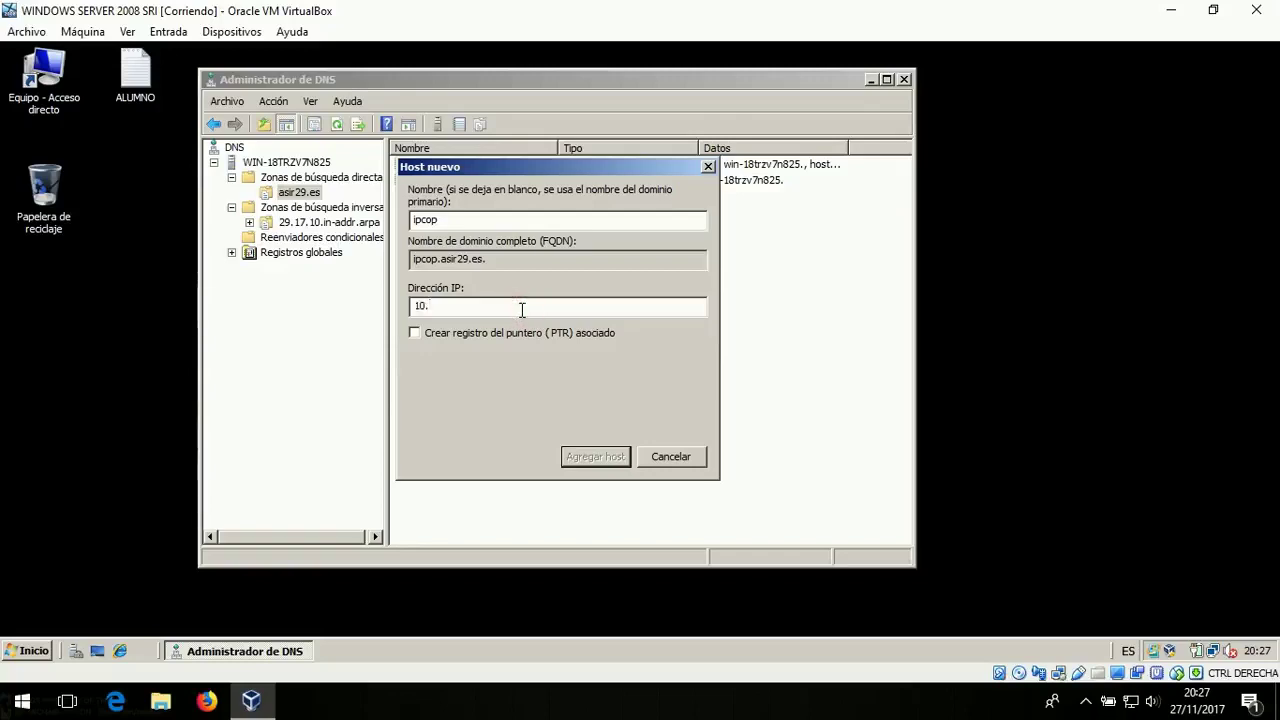
{"action": "type", "text": "17.29"}
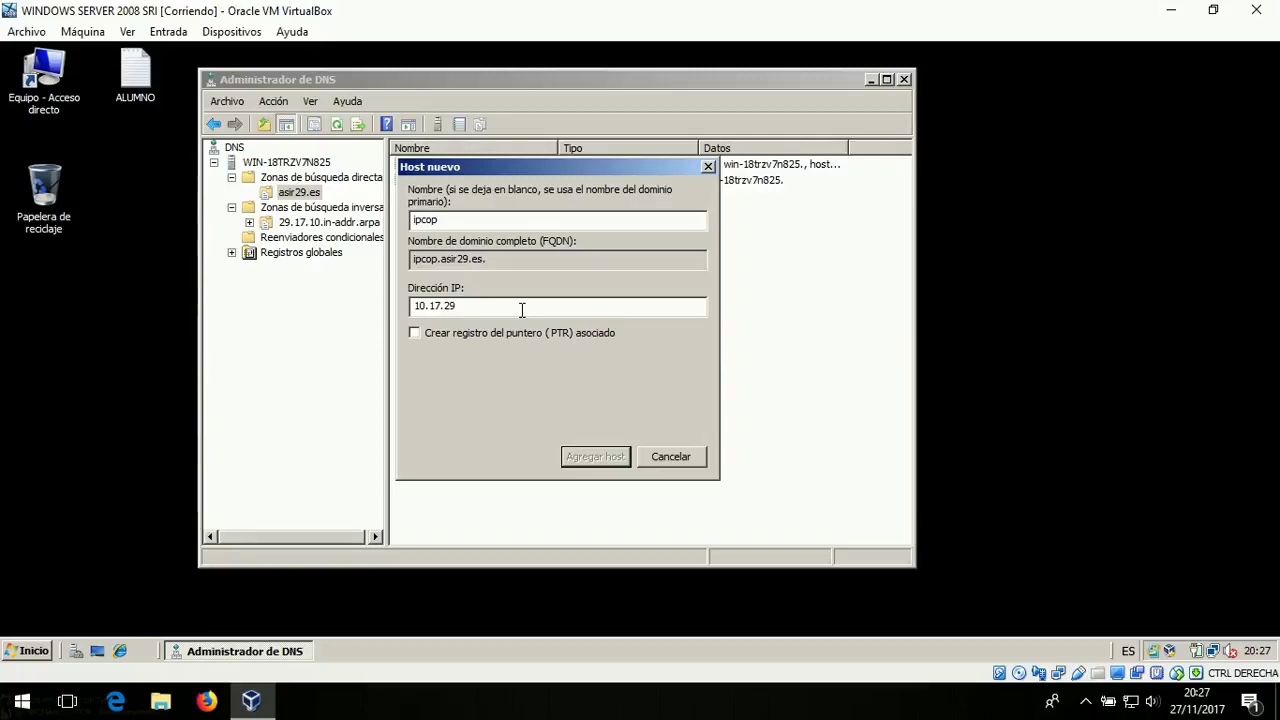
{"action": "type", "text": ".1"}
{"action": "double_click", "coordinate": [508, 306]}
{"action": "left_click", "coordinate": [506, 306]}
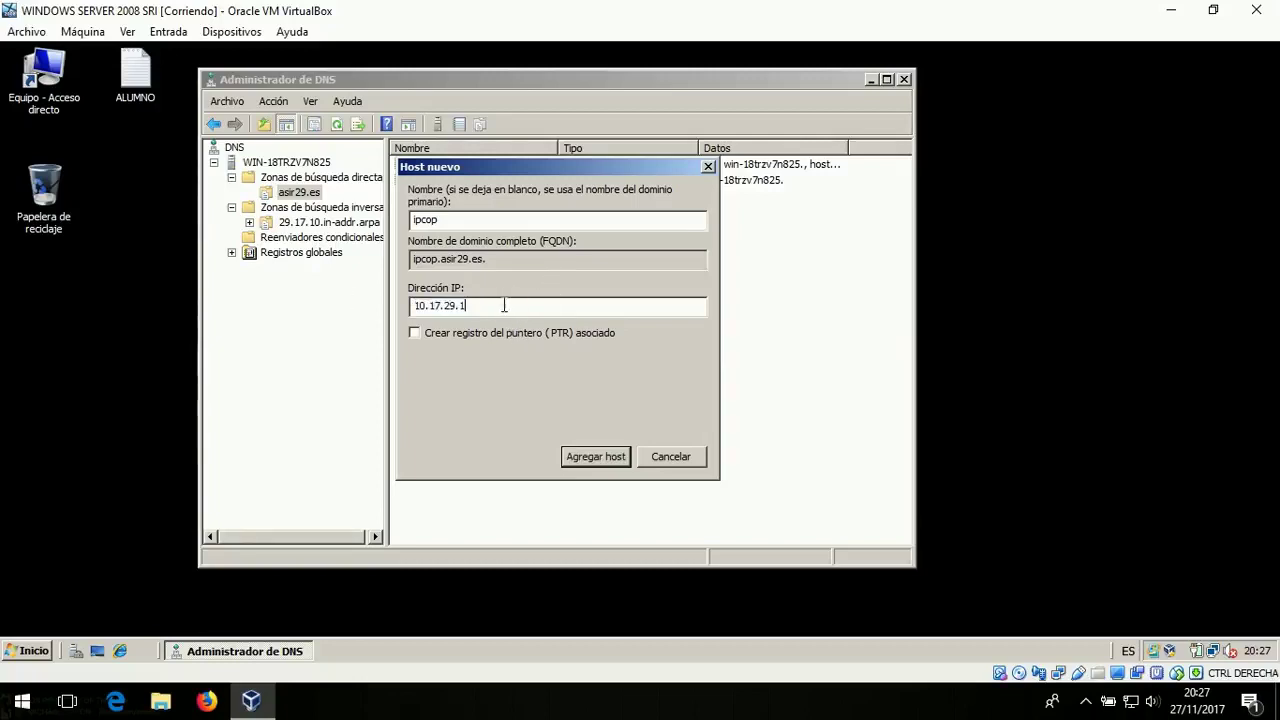
- Enable creation of the associated pointer (PTR) record and add the ipcop host
{"action": "left_click", "coordinate": [414, 332]}
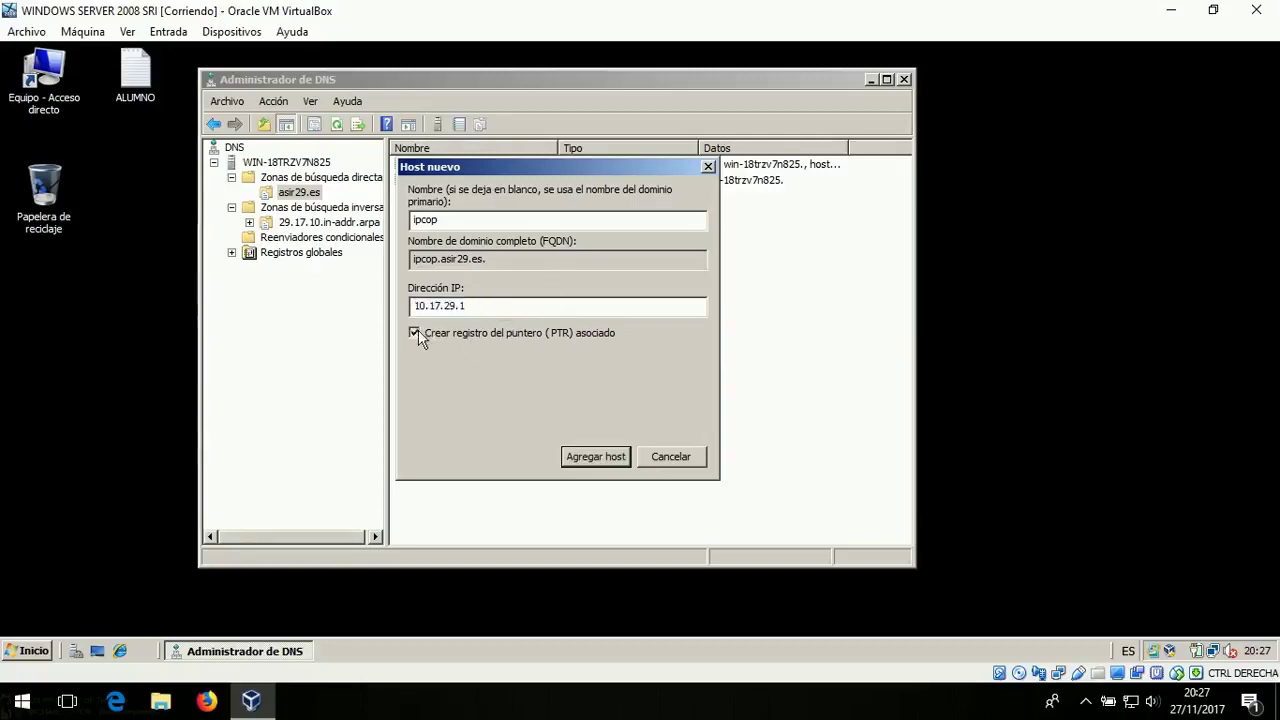
{"action": "left_click", "coordinate": [598, 458]}
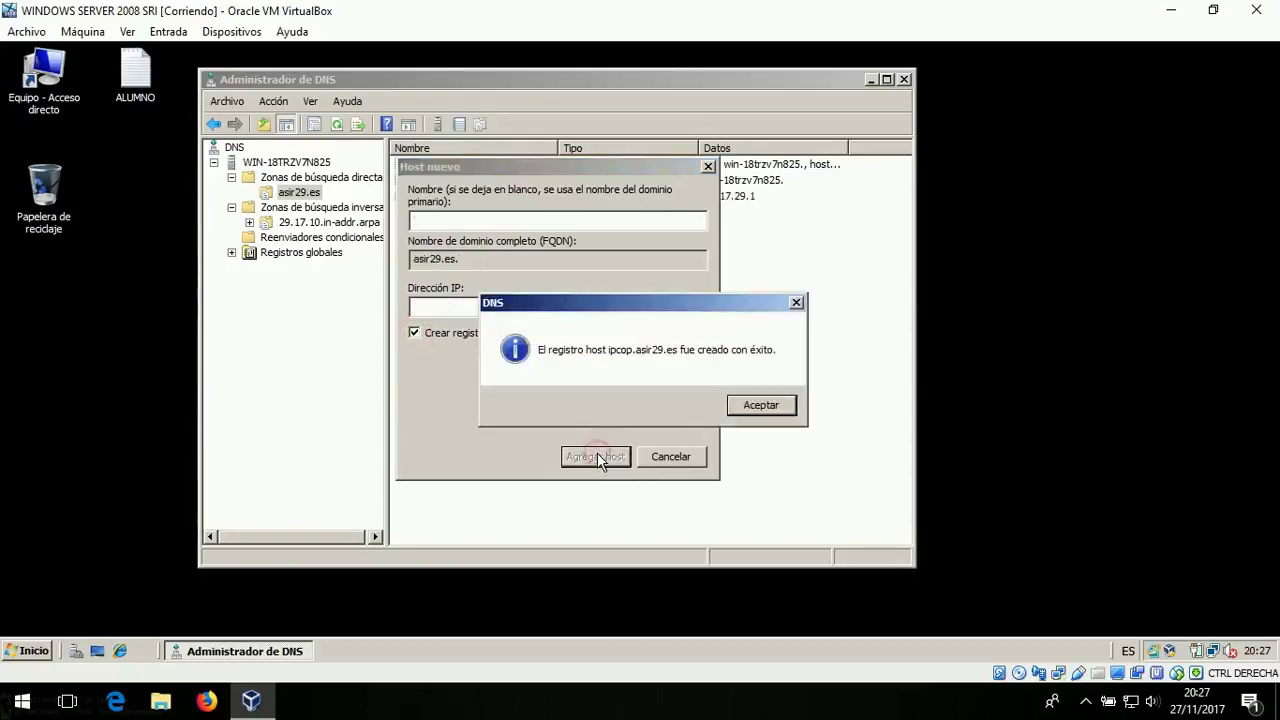
{"action": "left_click", "coordinate": [751, 408]}
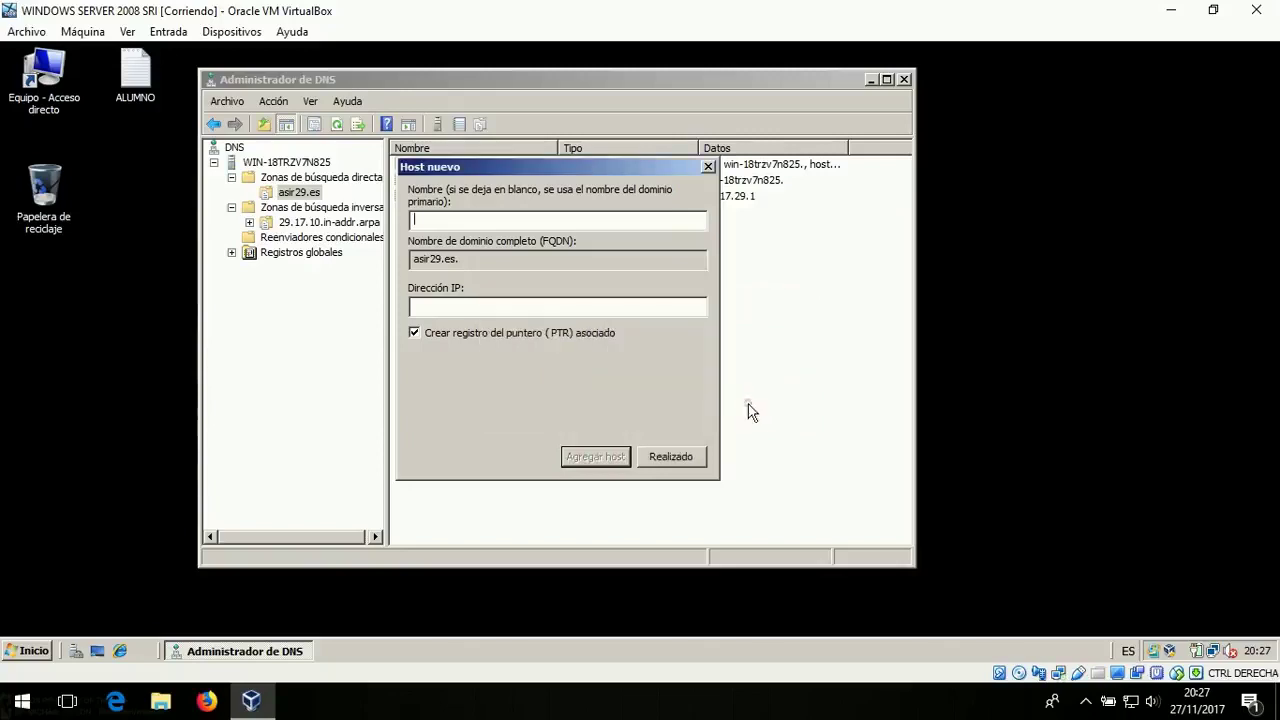
- Add a host record named debian with IP address 10.17.29.2 and an associated PTR record
{"action": "left_click", "coordinate": [518, 218]}
{"action": "type", "text": "debian"}
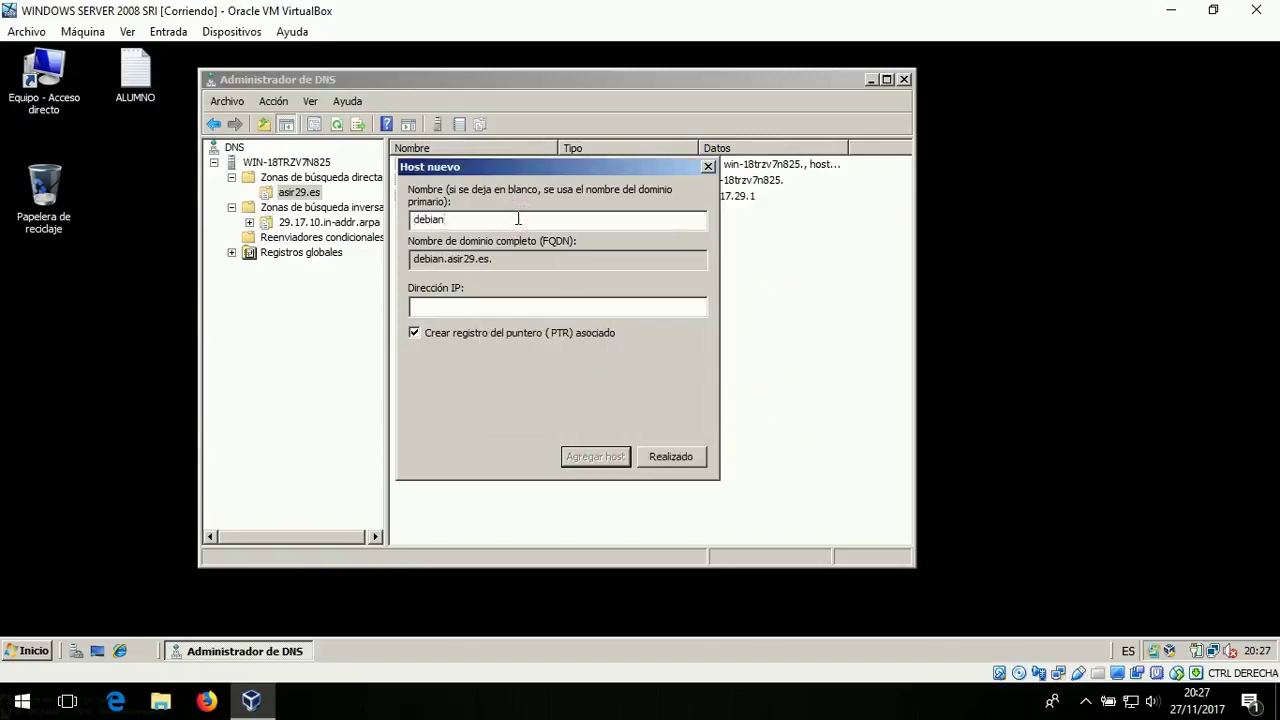
{"action": "left_click", "coordinate": [510, 308]}
{"action": "type", "text": "10.17.29.1"}
{"action": "key", "text": "BackSpace"}
{"action": "type", "text": "2"}
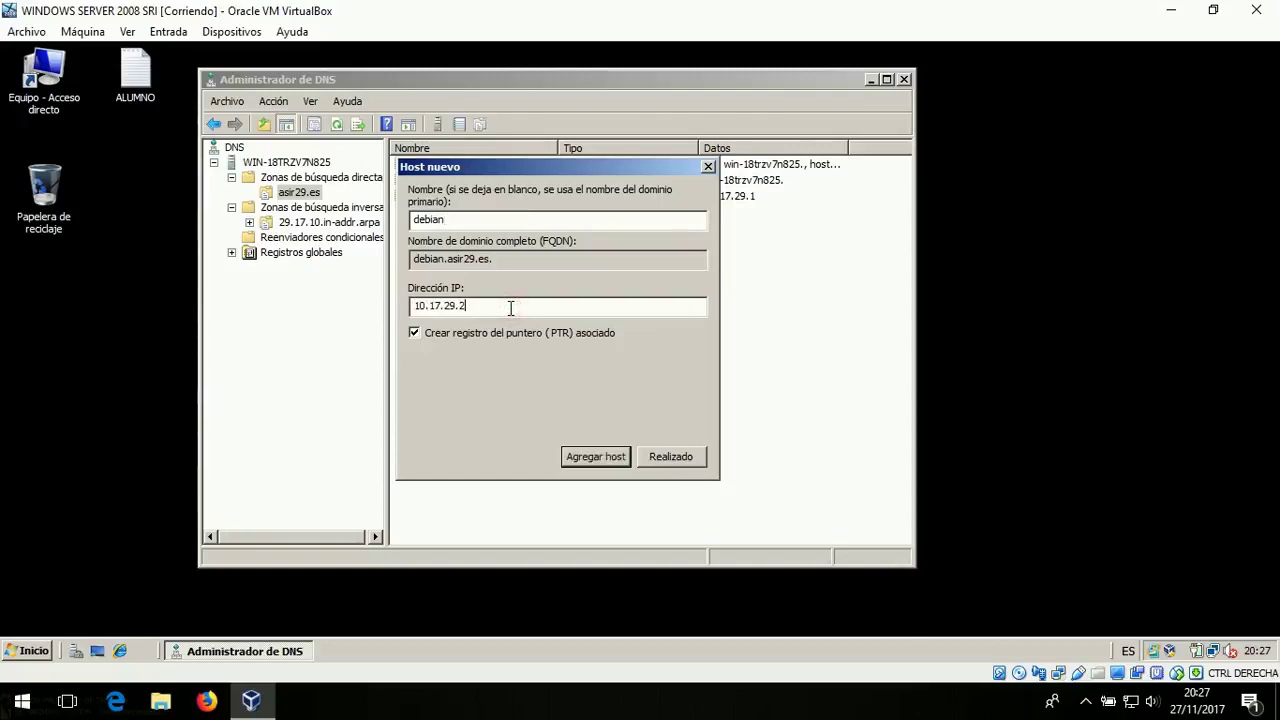
{"action": "left_click", "coordinate": [601, 458]}
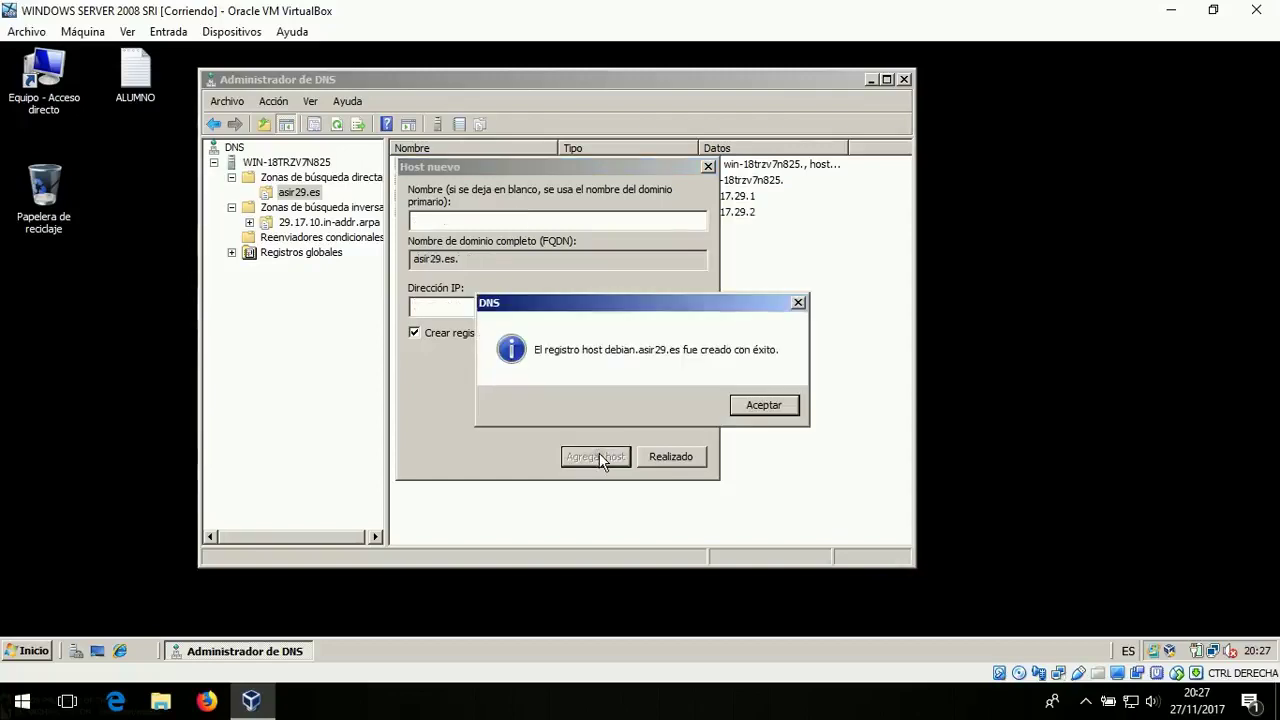
{"action": "left_click", "coordinate": [741, 406]}
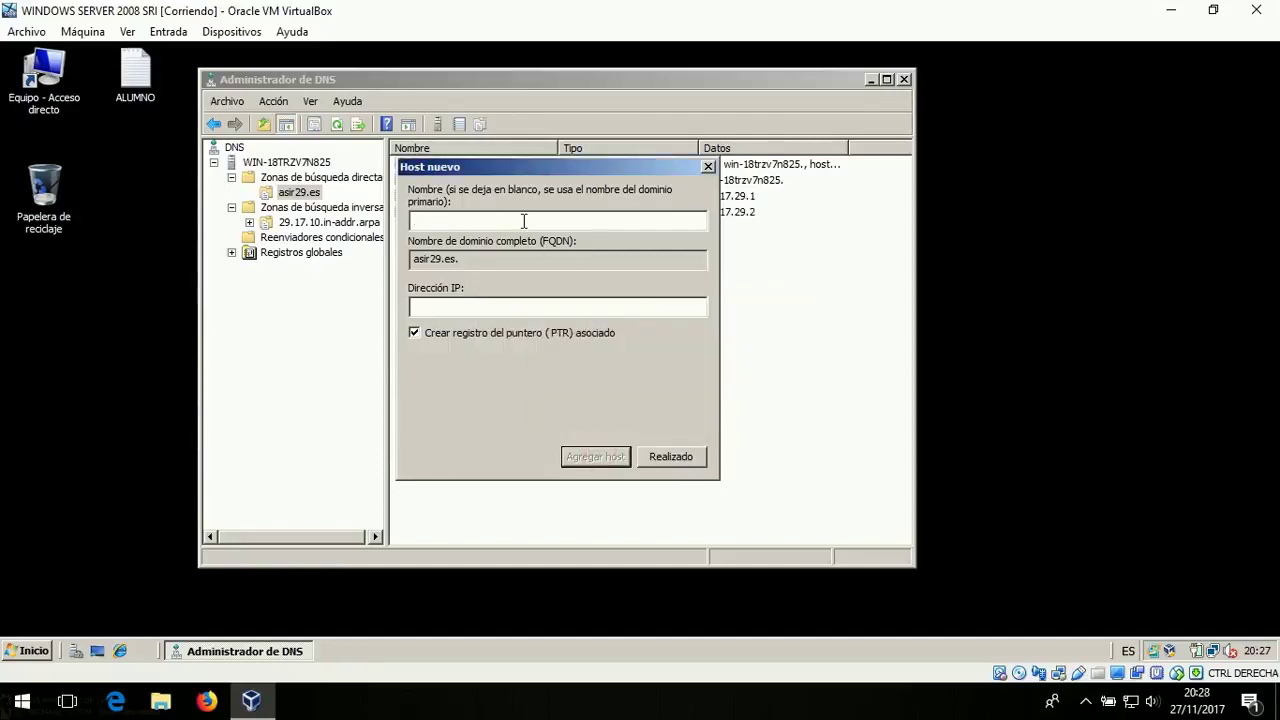
- Add a host record named w2k3 with IP address 10.17.29.3 and an associated PTR record
{"action": "type", "text": "w2"}
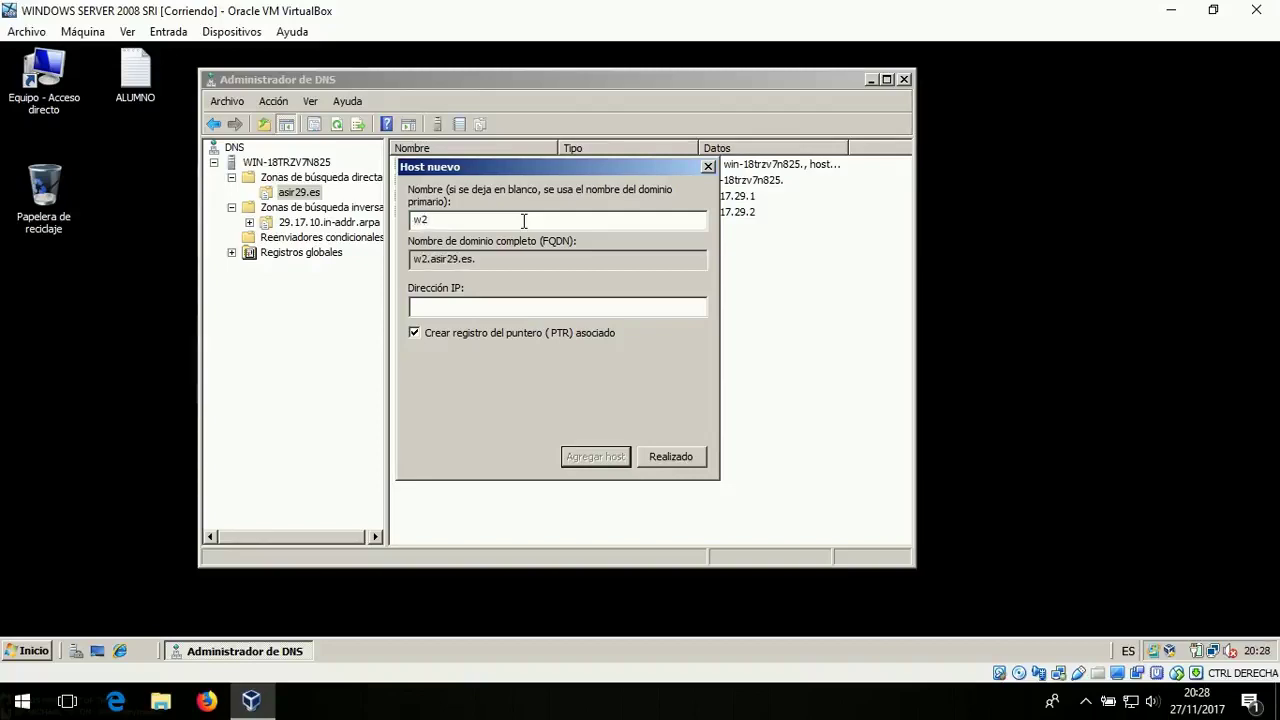
{"action": "type", "text": "k3"}
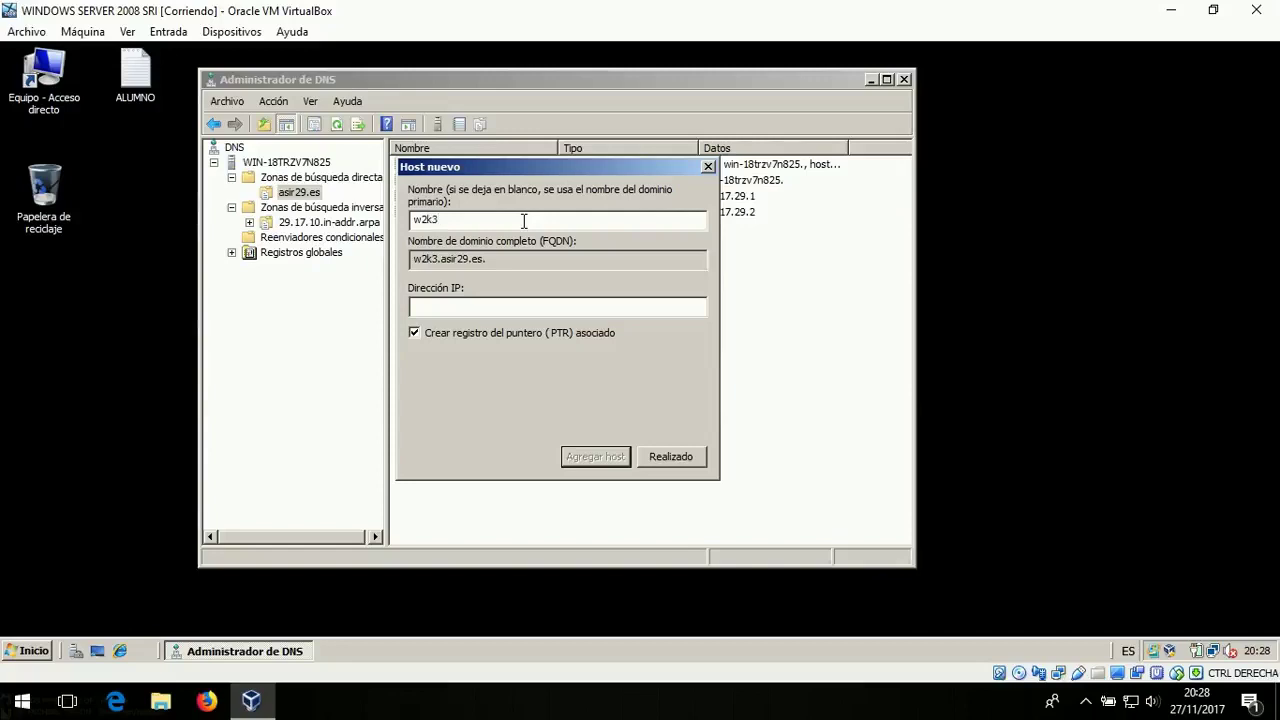
{"action": "left_click", "coordinate": [548, 308]}
{"action": "type", "text": "10.17.29.1"}
{"action": "key", "text": "BackSpace"}
{"action": "type", "text": "3"}
{"action": "left_click", "coordinate": [597, 457]}
{"action": "left_click", "coordinate": [771, 405]}
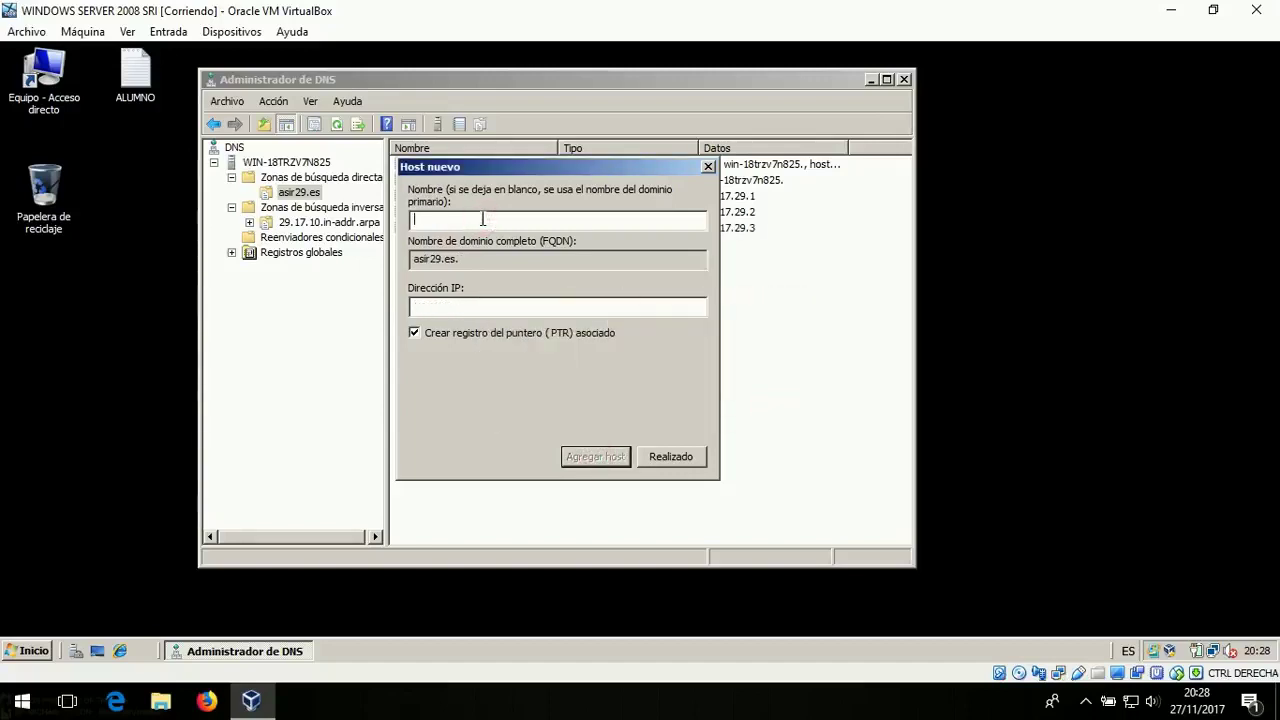
- Add a host record named xp with IP address 10.17.29.4 and an associated PTR record
{"action": "type", "text": "xp"}
{"action": "key", "text": "Tab"}
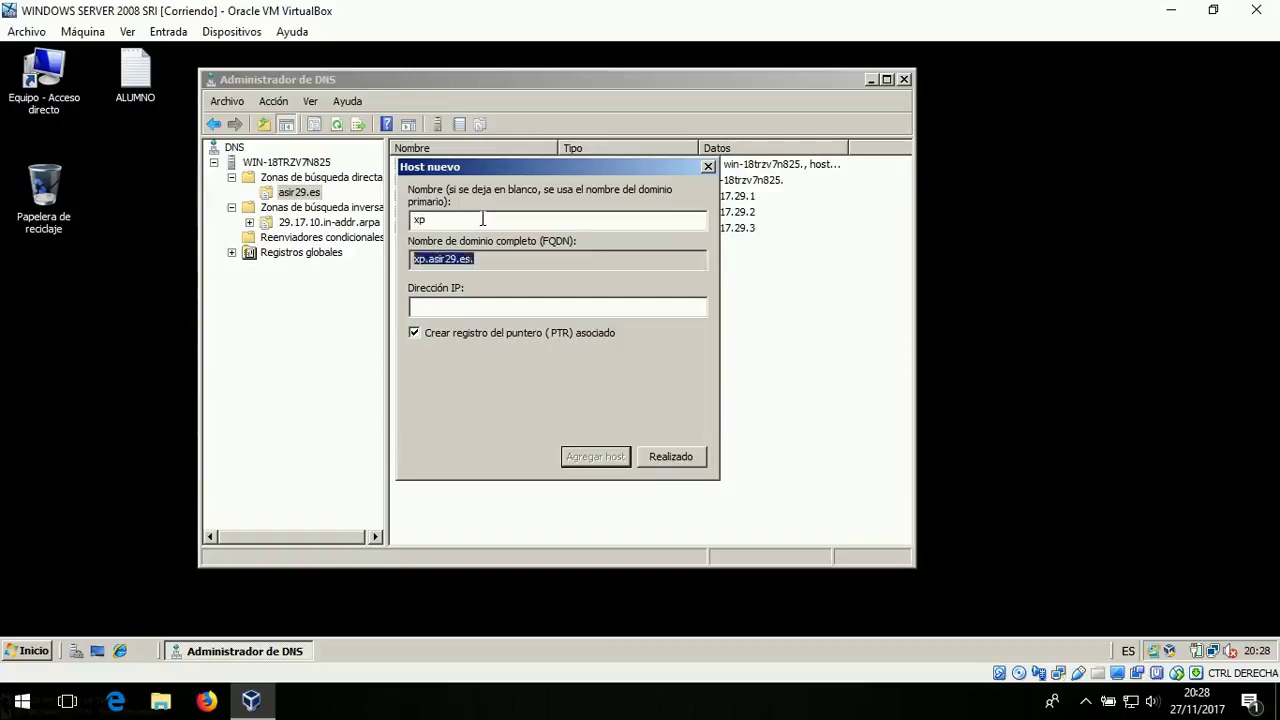
{"action": "key", "text": "Tab"}
{"action": "type", "text": "10.17.29.1"}
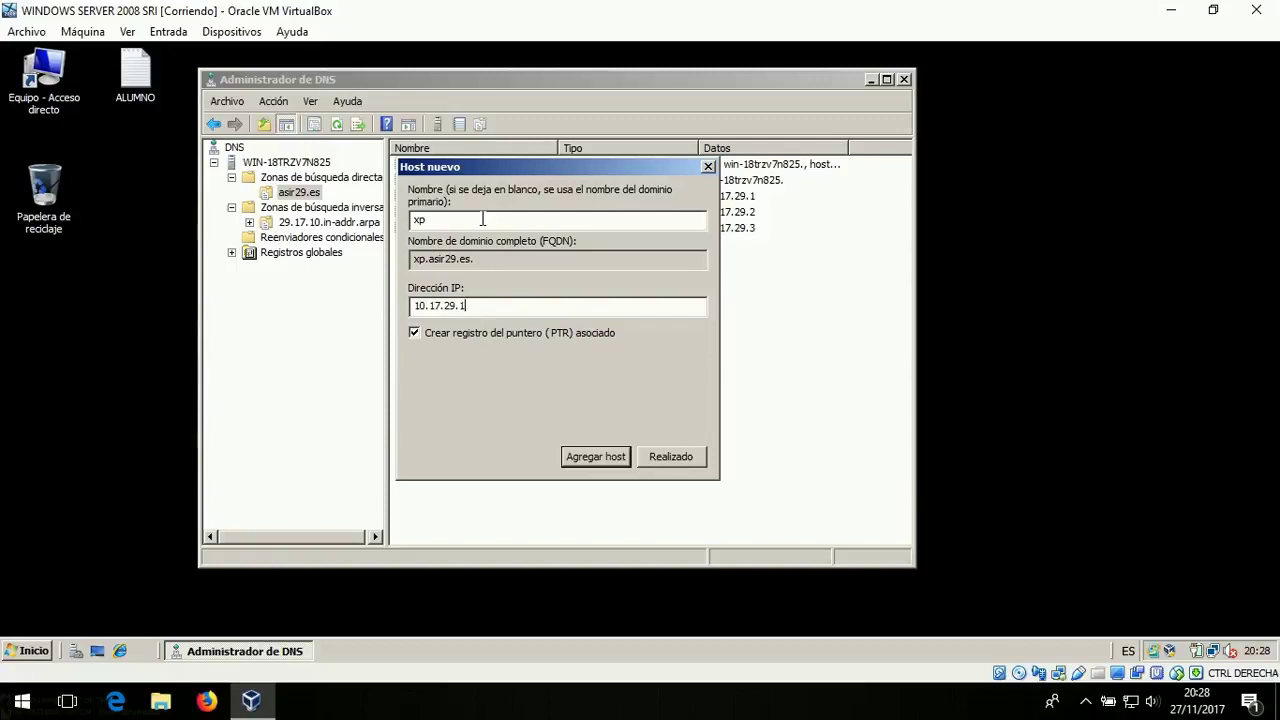
{"action": "key", "text": "BackSpace"}
{"action": "type", "text": "4"}
{"action": "left_click", "coordinate": [612, 464]}
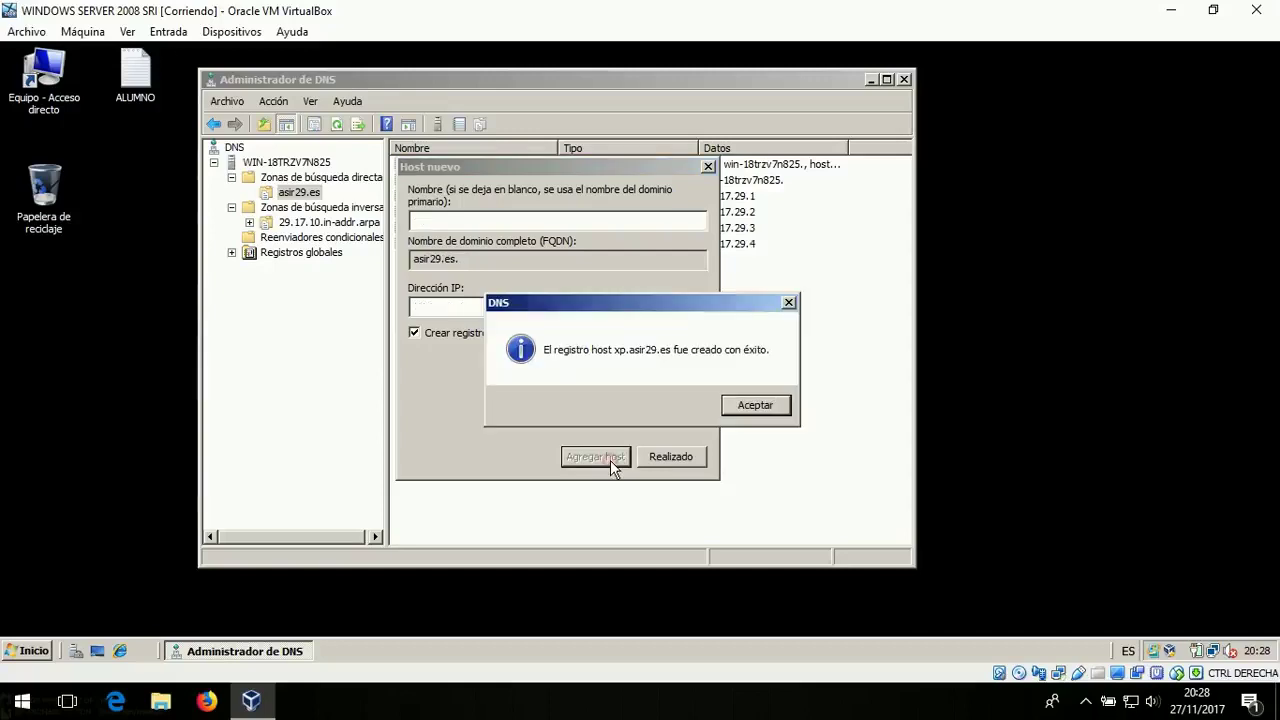
{"action": "left_click", "coordinate": [784, 404]}
- Add a host record named opens with IP address 10.17.29.5 and an associated PTR record
{"action": "left_click", "coordinate": [470, 220]}
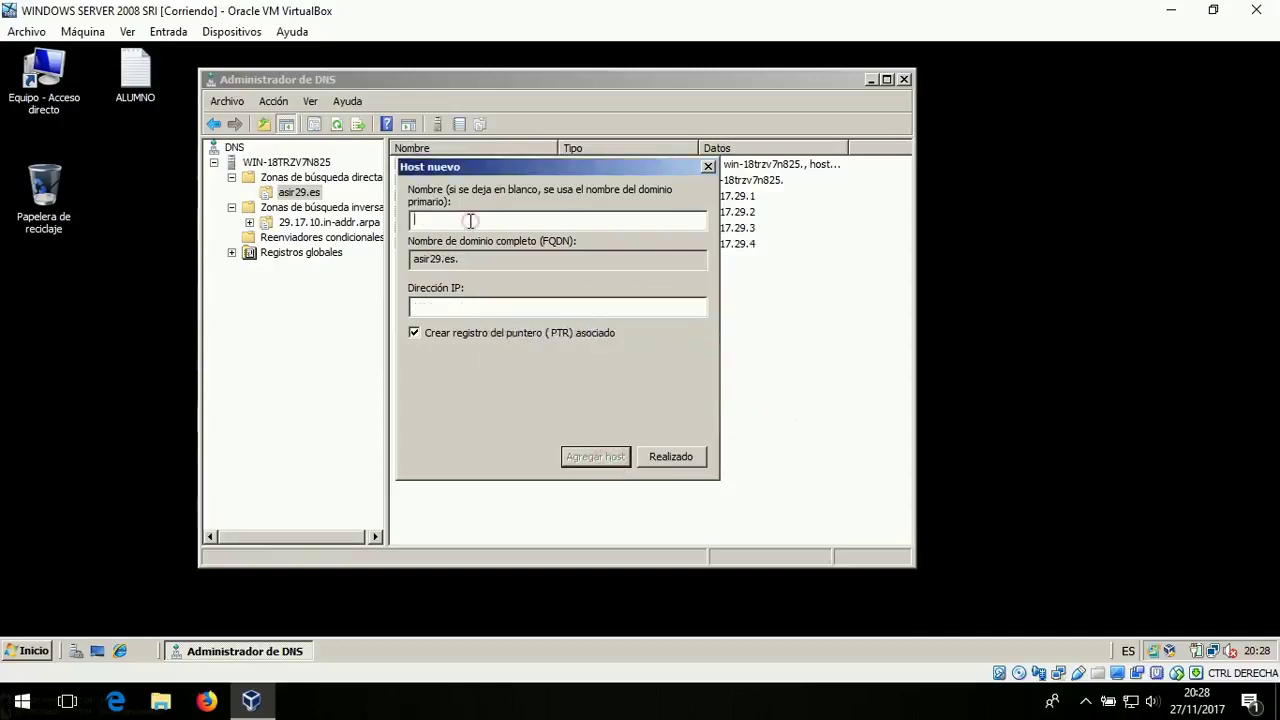
{"action": "type", "text": "opensu"}
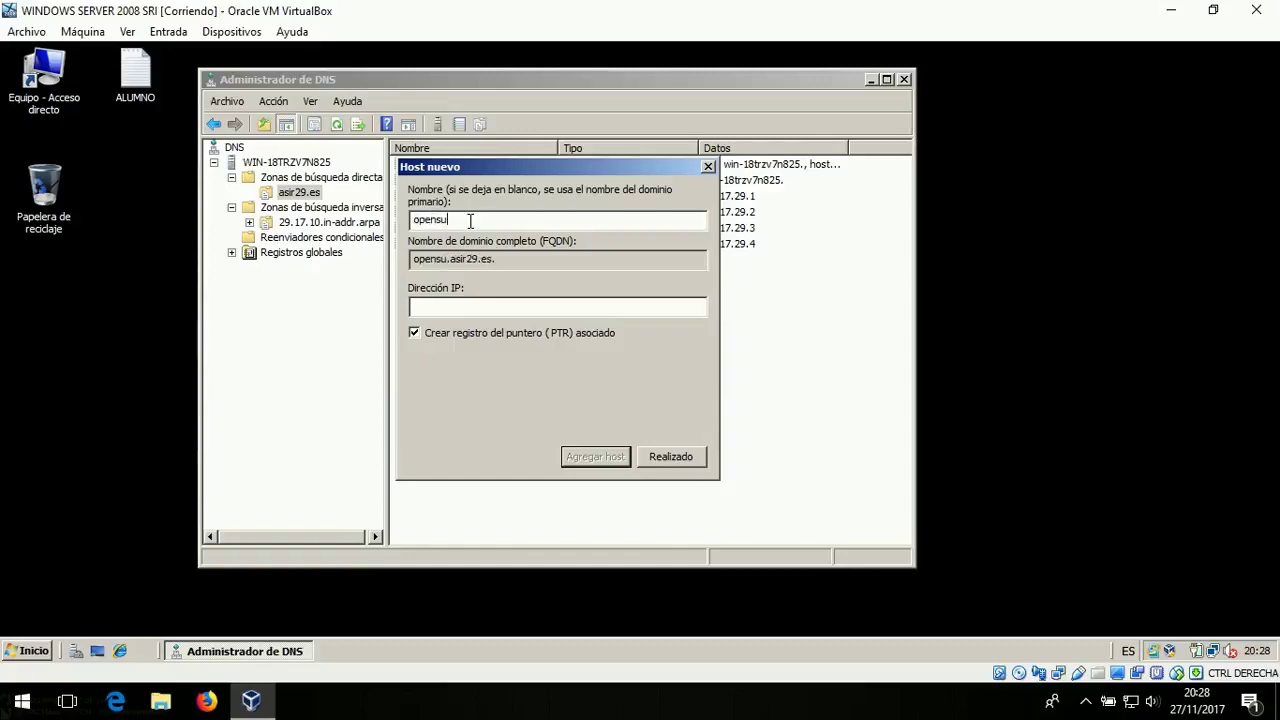
{"action": "key", "text": "BackSpace"}
{"action": "left_click", "coordinate": [482, 308]}
{"action": "type", "text": "10.17.29.1"}
{"action": "key", "text": "BackSpace"}
{"action": "type", "text": "5"}
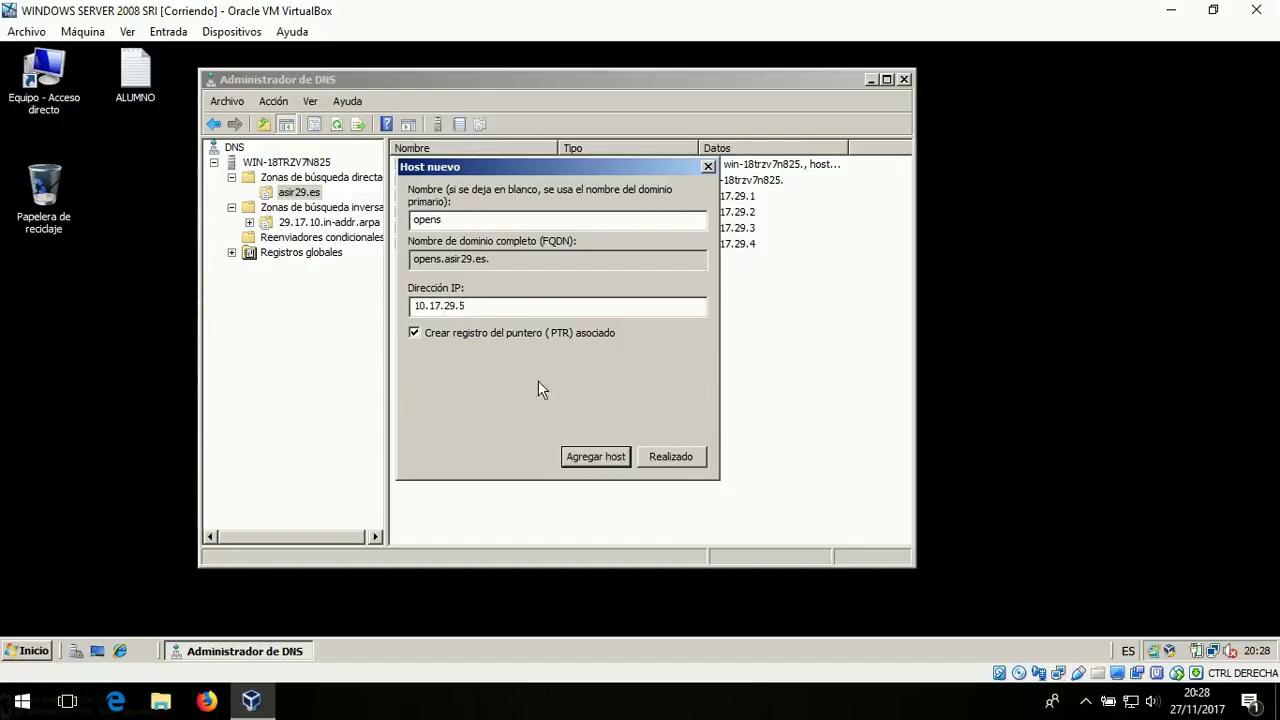
{"action": "left_click", "coordinate": [590, 455]}
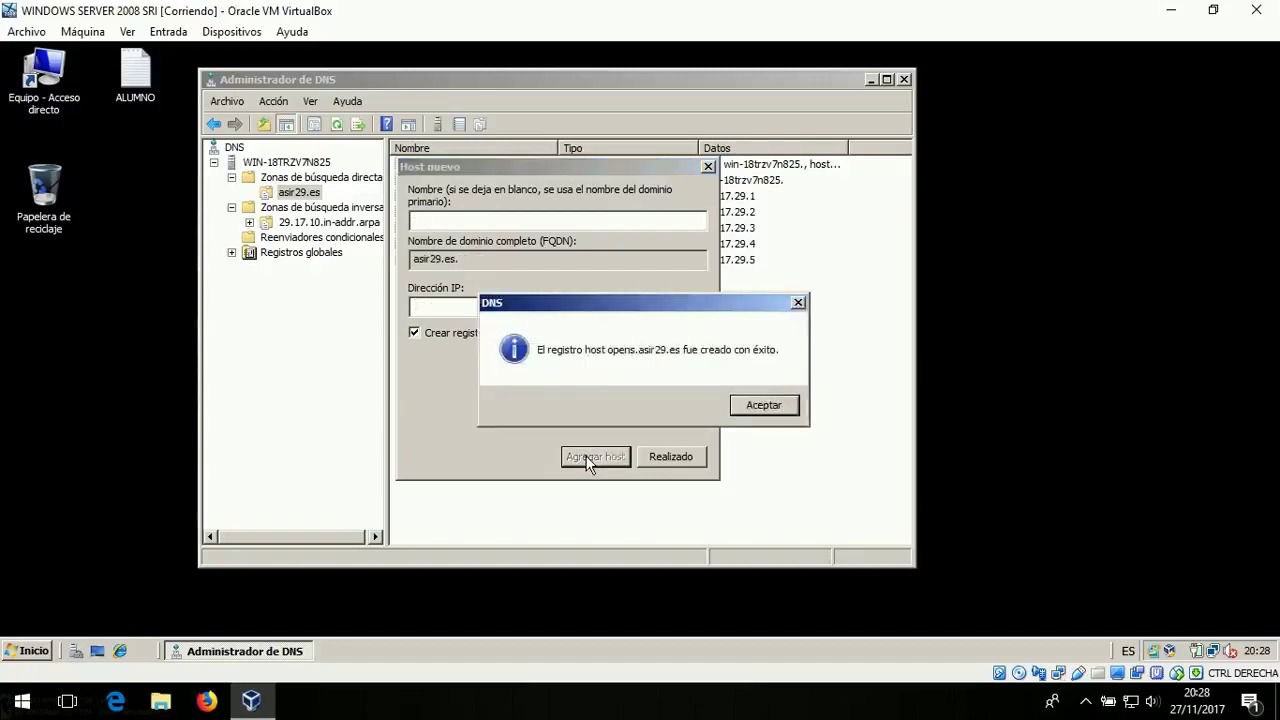
{"action": "left_click", "coordinate": [772, 403]}
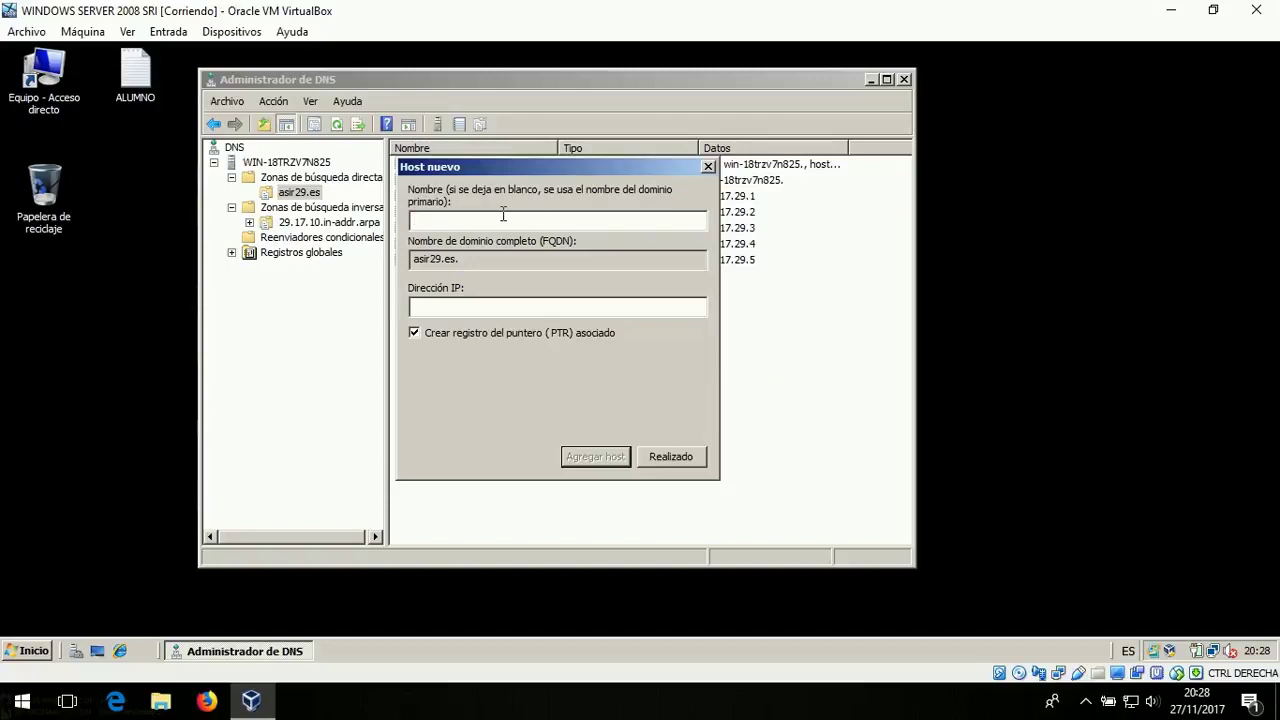
- Add a host record named fedora with IP address 10.17.29.6 and an associated PTR record
{"action": "type", "text": "fedora"}
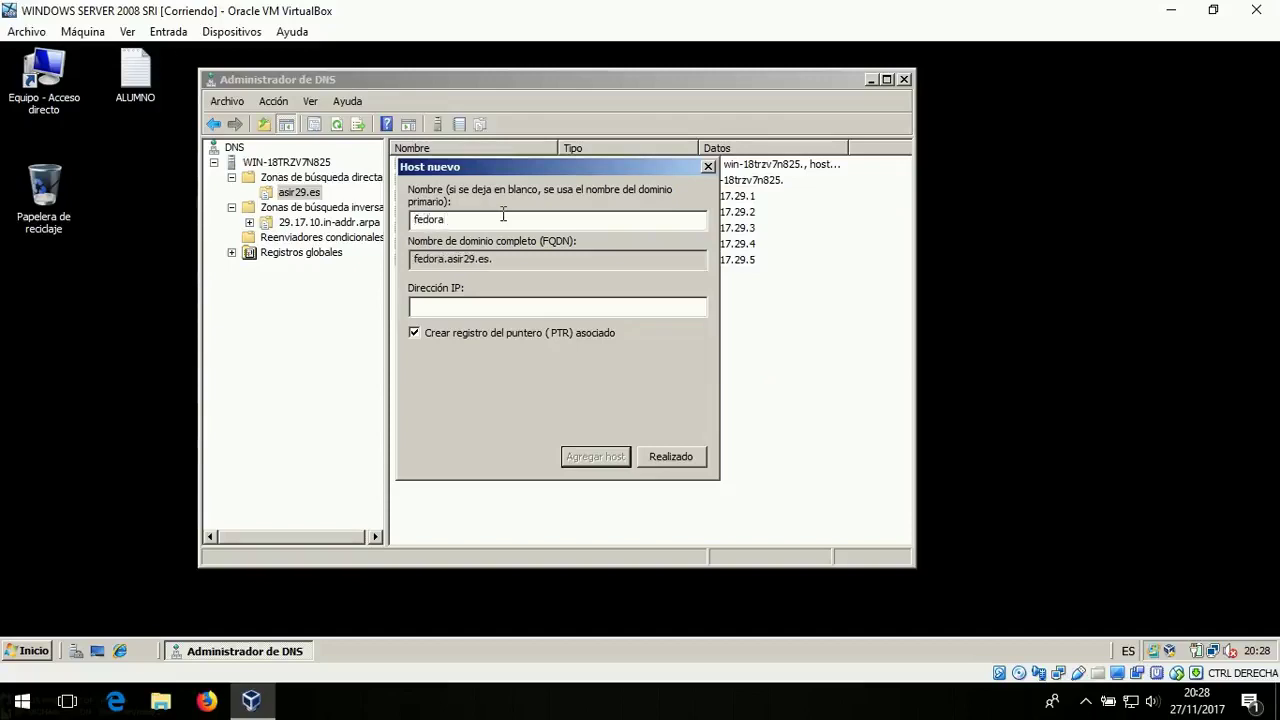
{"action": "key", "text": "Tab"}
{"action": "type", "text": "10.17.29.1"}
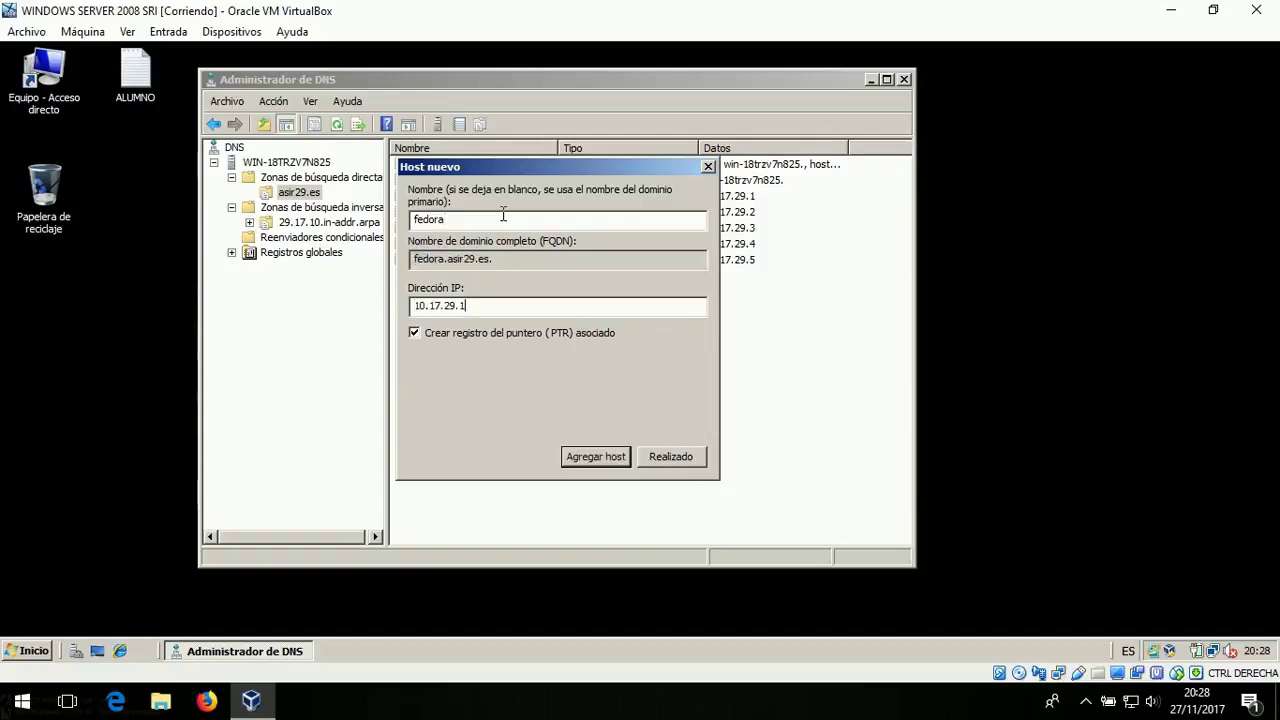
{"action": "key", "text": "BackSpace"}
{"action": "type", "text": "6"}
{"action": "left_click", "coordinate": [607, 456]}
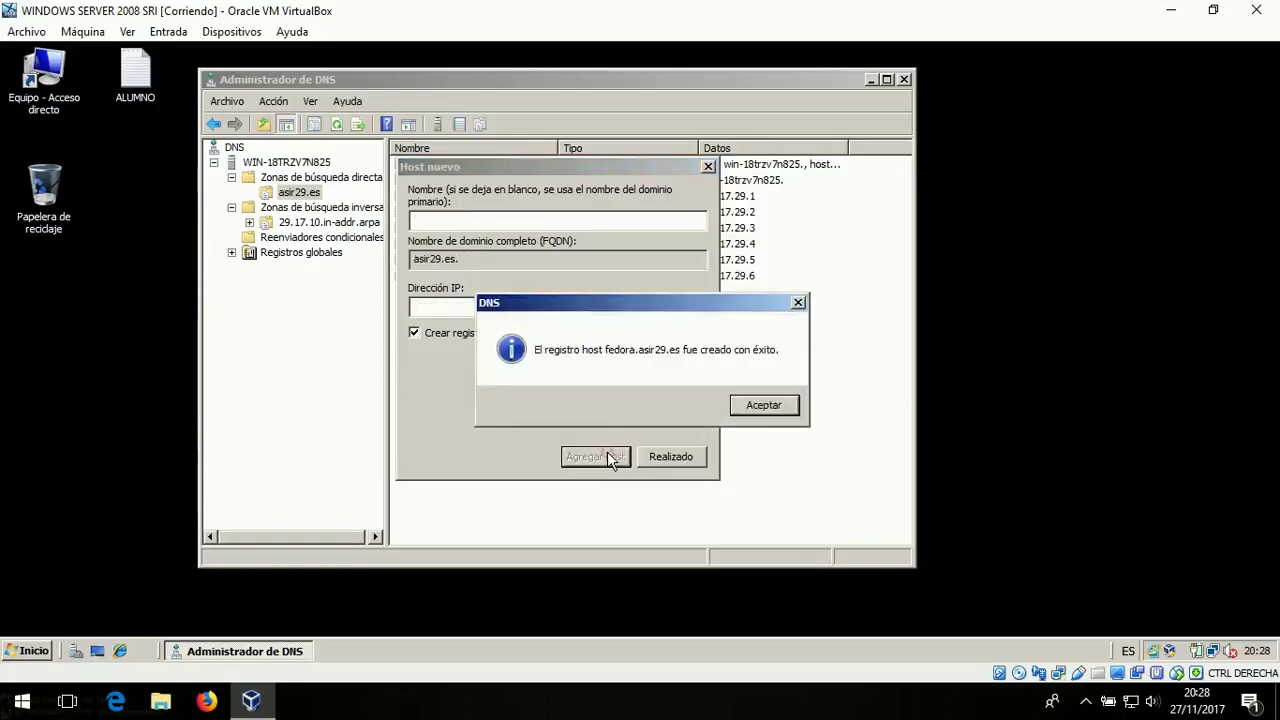
{"action": "left_click", "coordinate": [742, 402]}
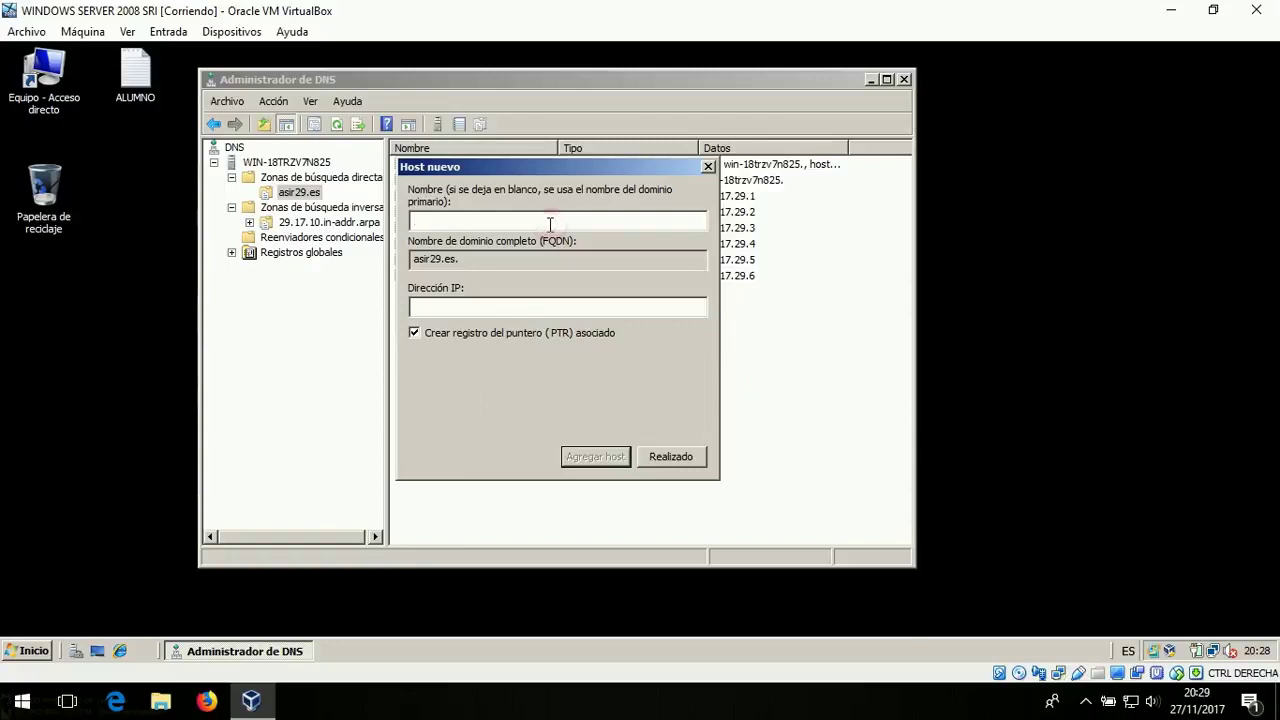
- Add a host record named w7 with IP address 10.17.29.7 and an associated PTR record
{"action": "type", "text": "w7"}
{"action": "key", "text": "Tab"}
{"action": "key", "text": "Tab"}
{"action": "type", "text": "10.17.29.1"}
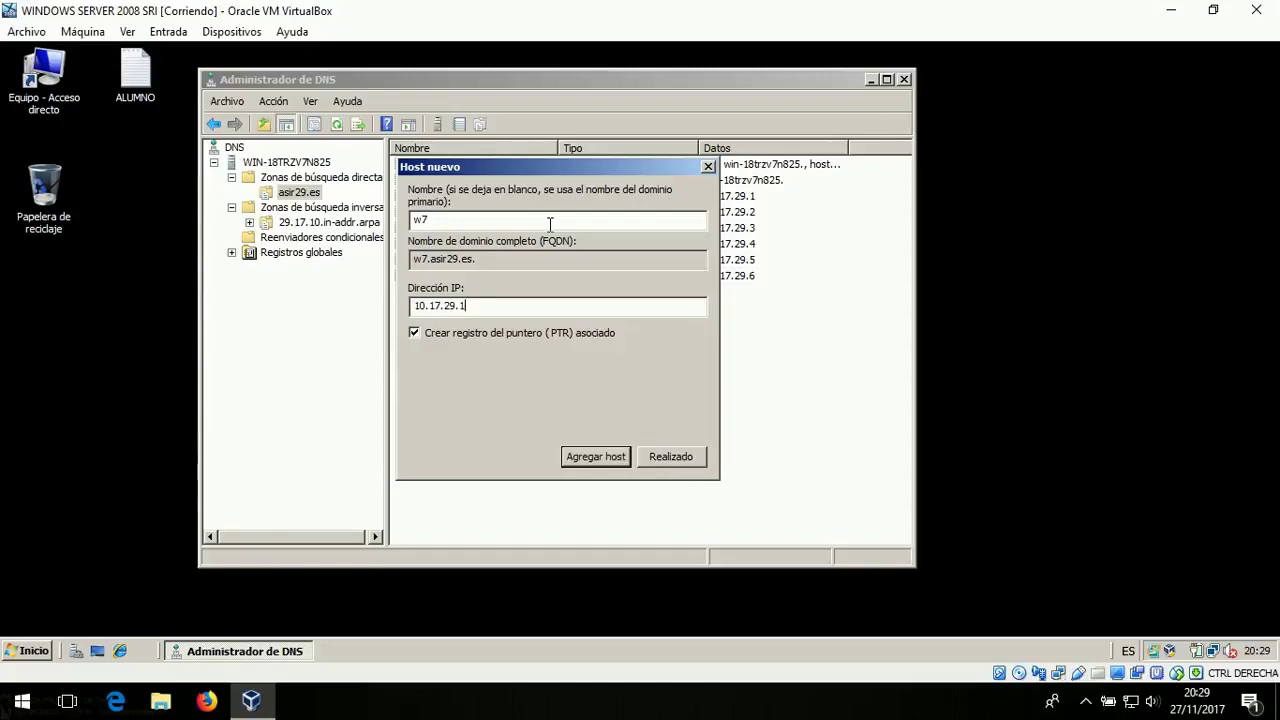
{"action": "key", "text": "BackSpace"}
{"action": "type", "text": "7"}
{"action": "left_click", "coordinate": [605, 458]}
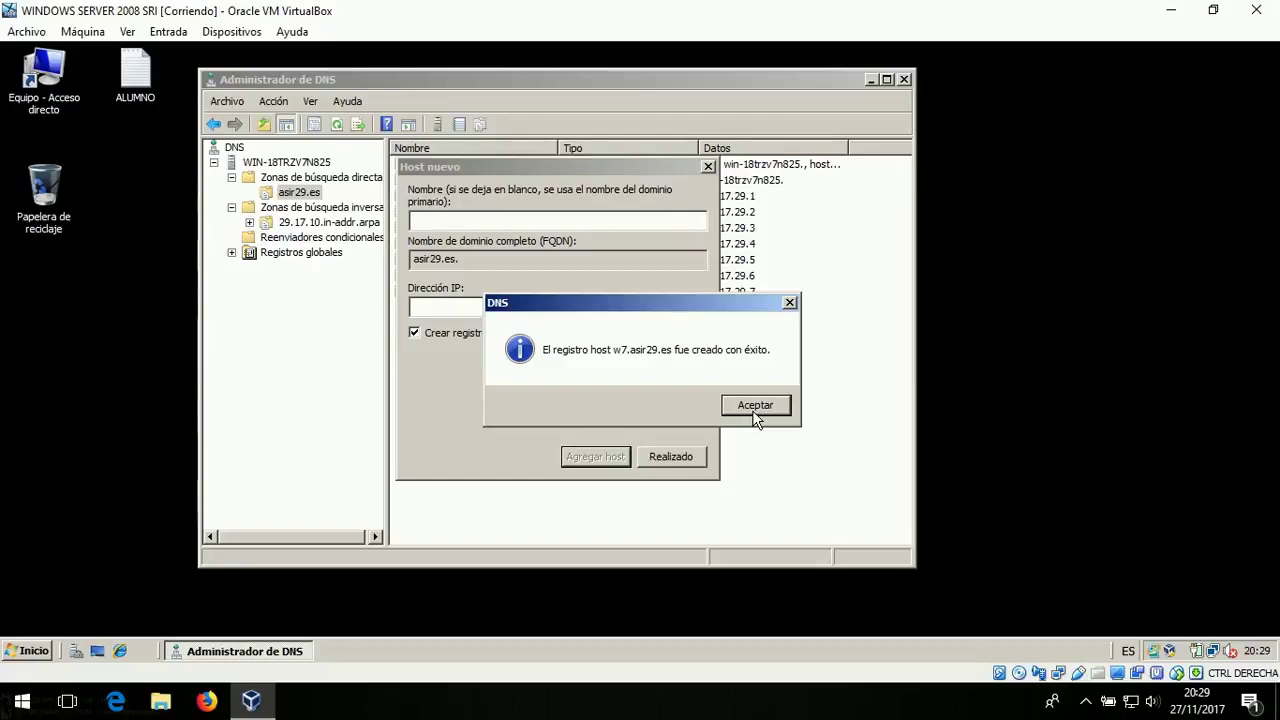
{"action": "left_click", "coordinate": [753, 409]}
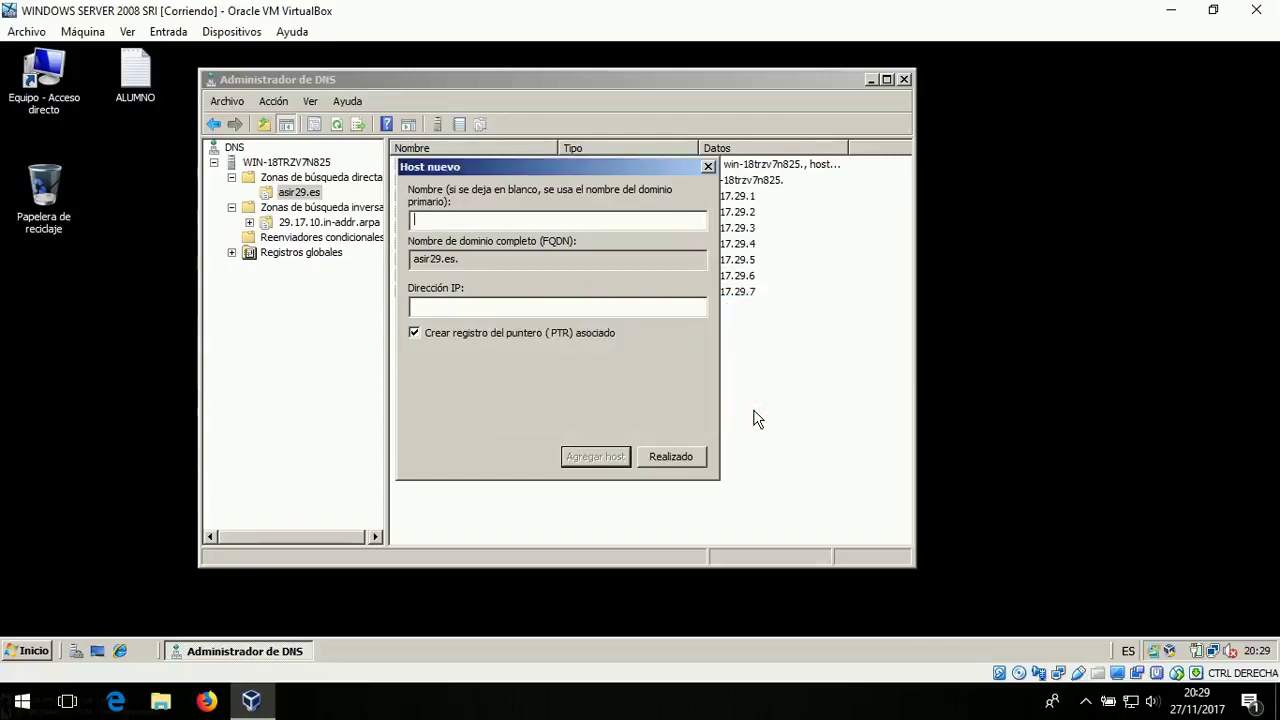
- Add a host record named w2k8 with IP address 10.17.29.8 and an associated PTR record
{"action": "type", "text": "w2k8"}
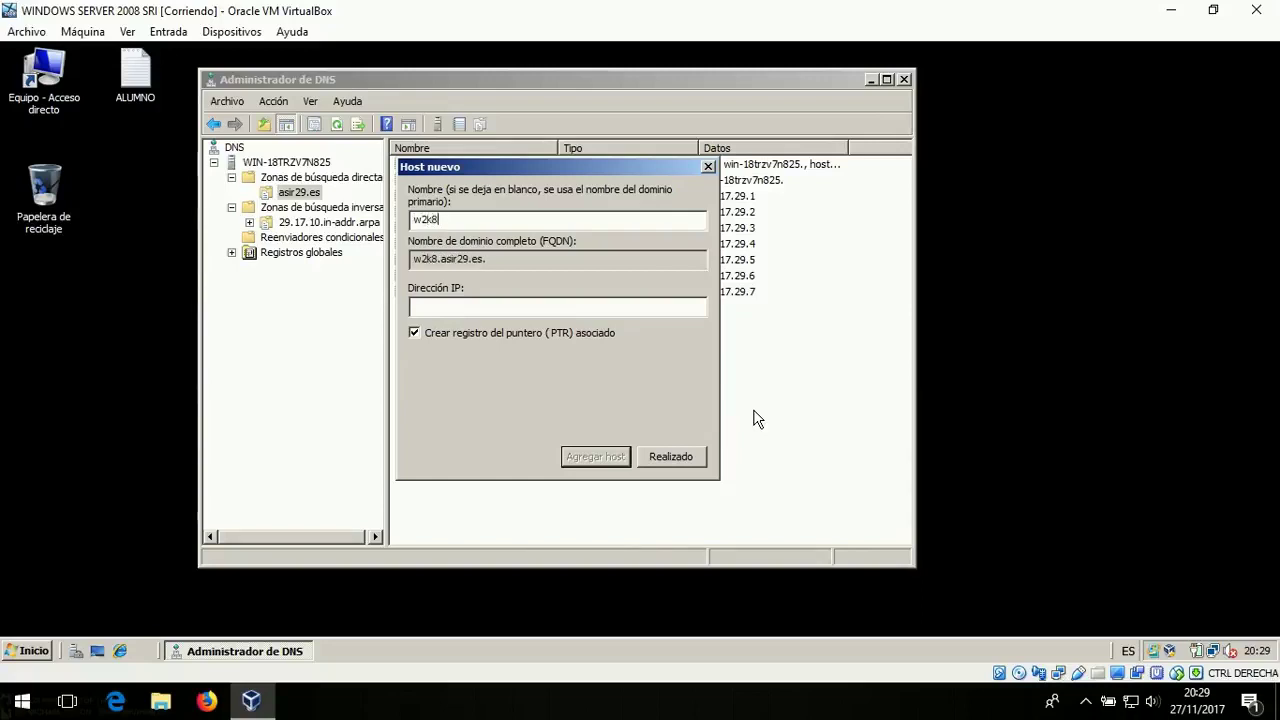
{"action": "key", "text": "Tab"}
{"action": "key", "text": "Tab"}
{"action": "type", "text": "10.17.29.1"}
{"action": "key", "text": "BackSpace"}
{"action": "type", "text": "8"}
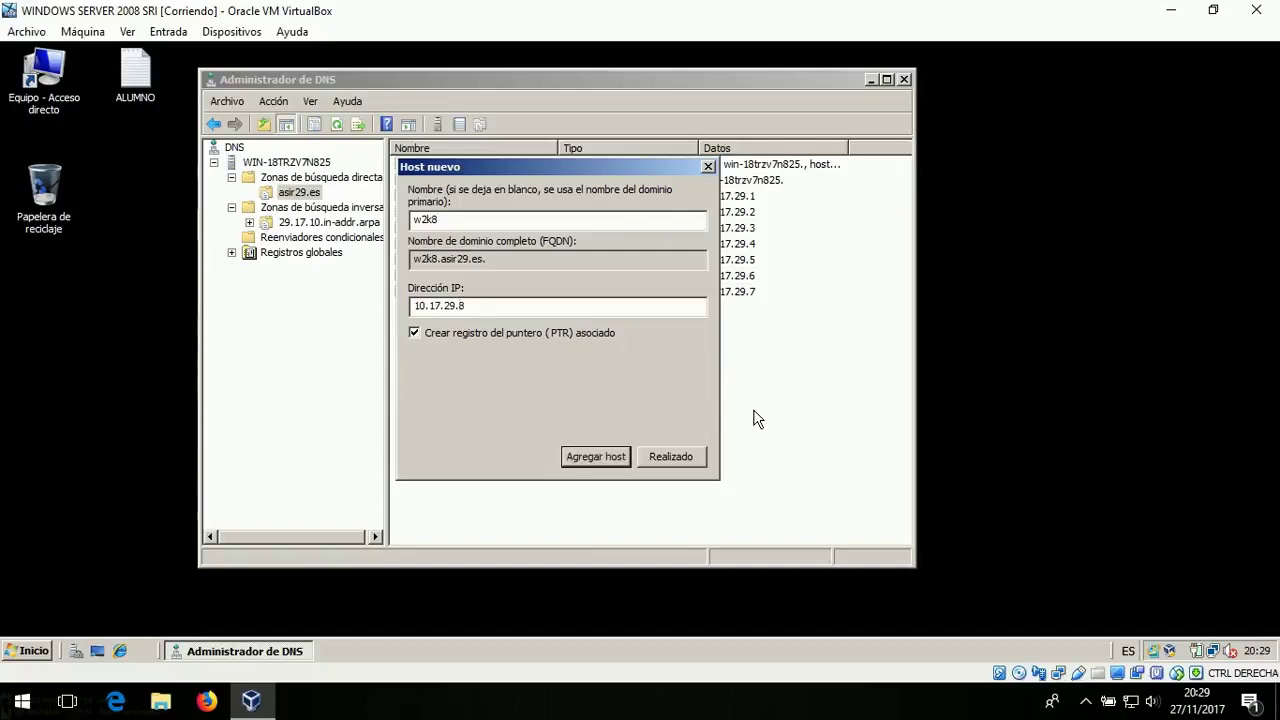
{"action": "left_click", "coordinate": [611, 455]}
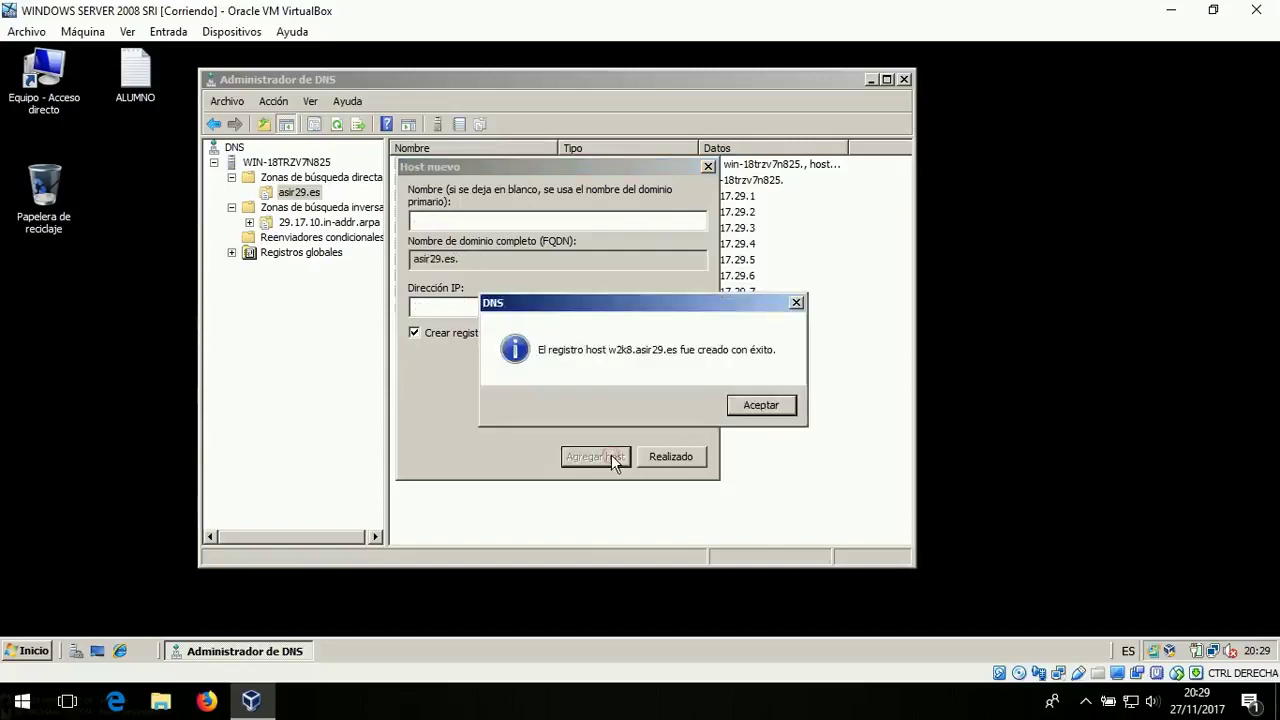
{"action": "left_click", "coordinate": [761, 405]}
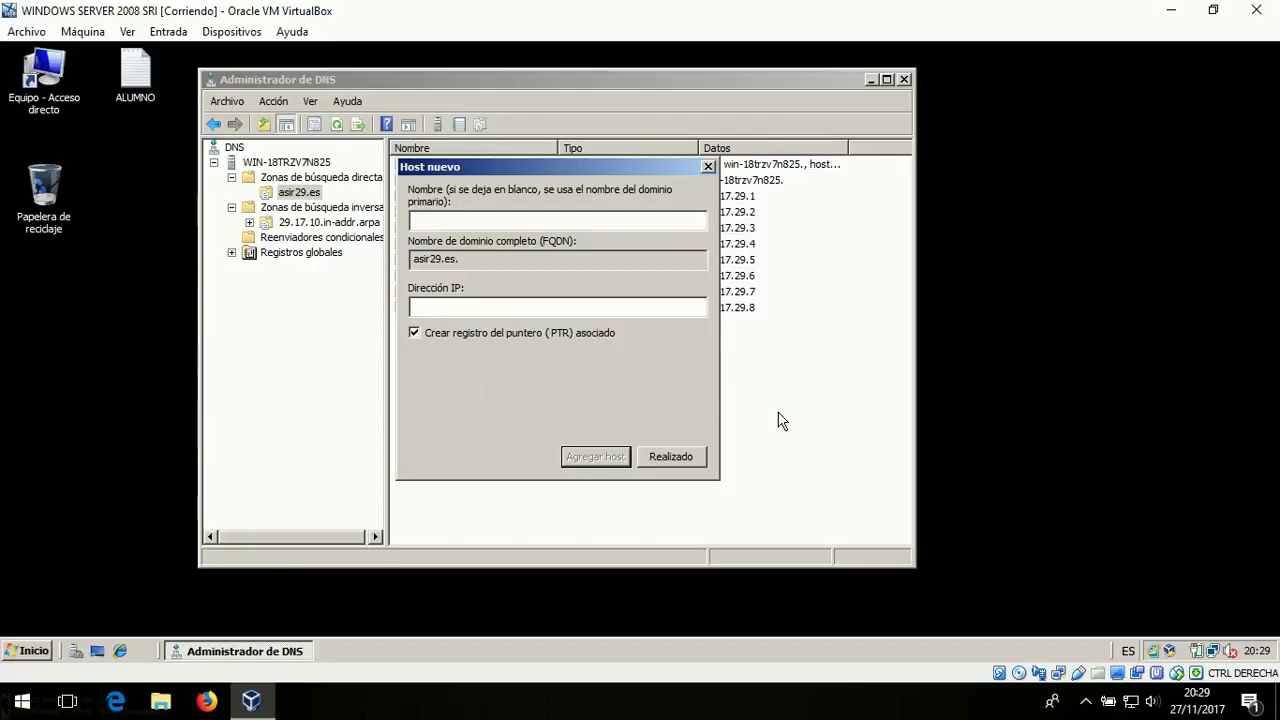
- Add a host record named zentyal with IP address 10.17.29.9 and an associated PTR record
{"action": "type", "text": "zentyal"}
{"action": "key", "text": "Tab"}
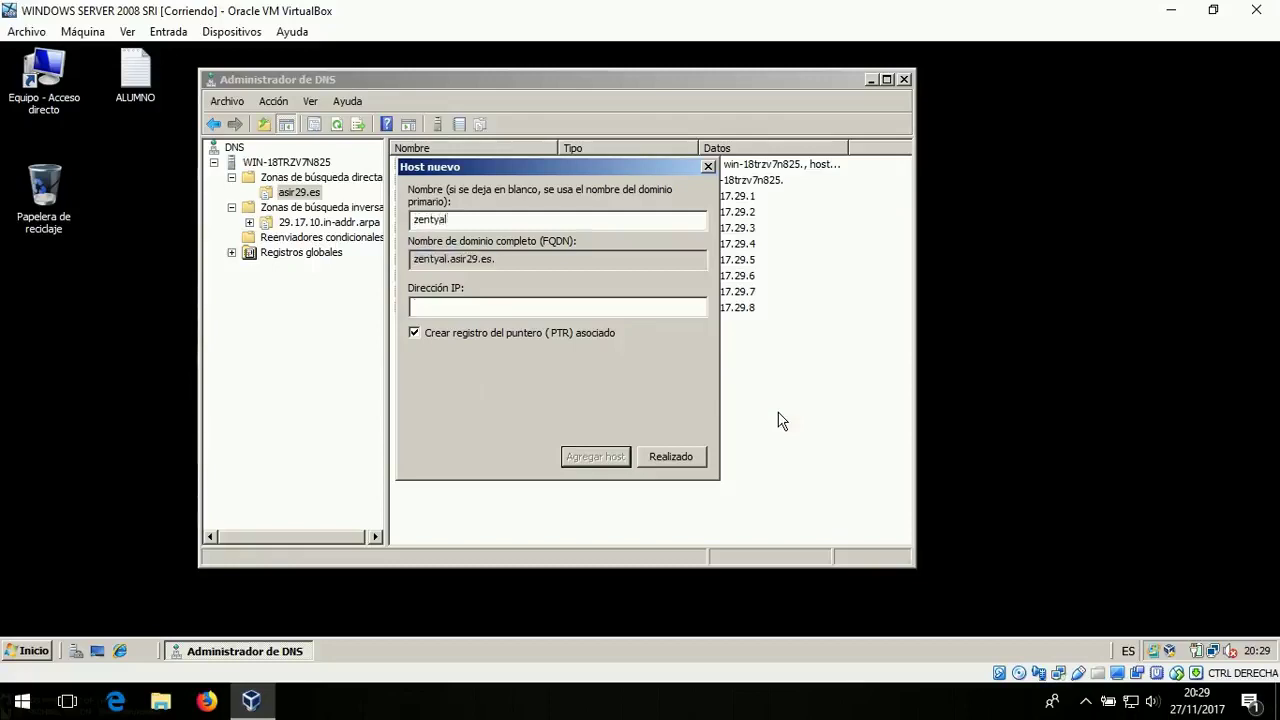
{"action": "type", "text": "10.17.29.1"}
{"action": "key", "text": "BackSpace"}
{"action": "type", "text": "9"}
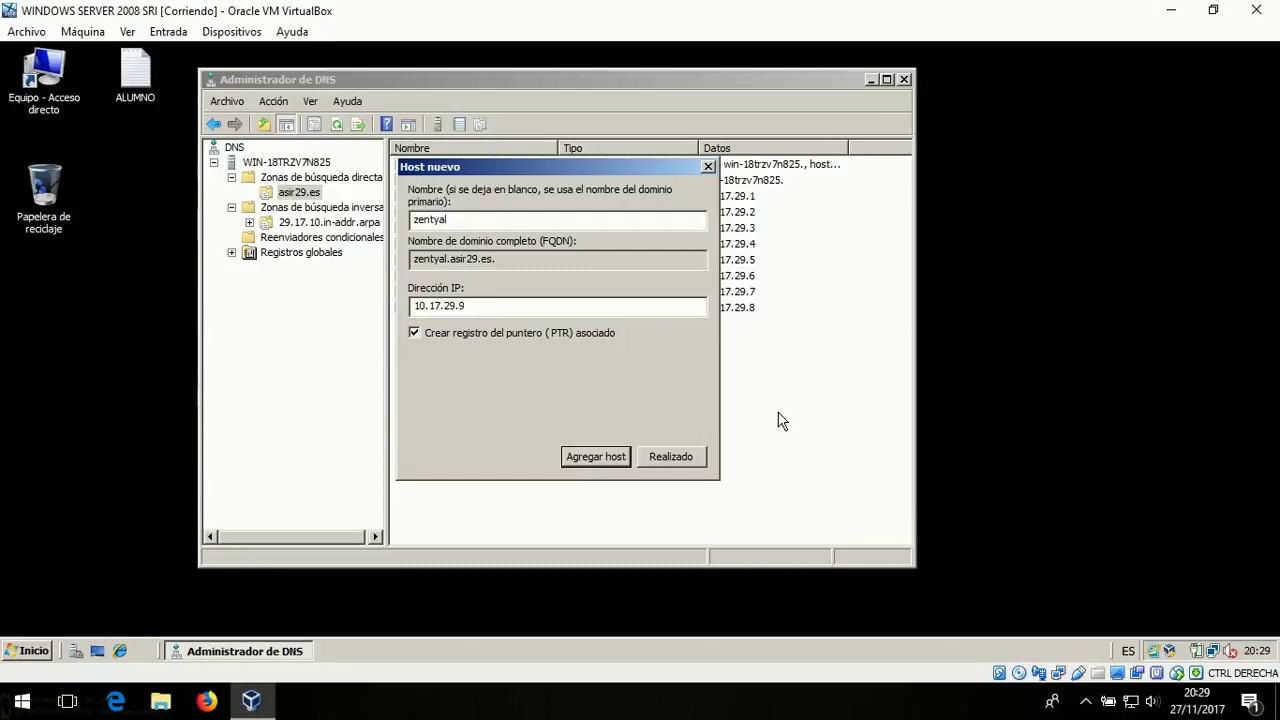
{"action": "left_click", "coordinate": [606, 457]}
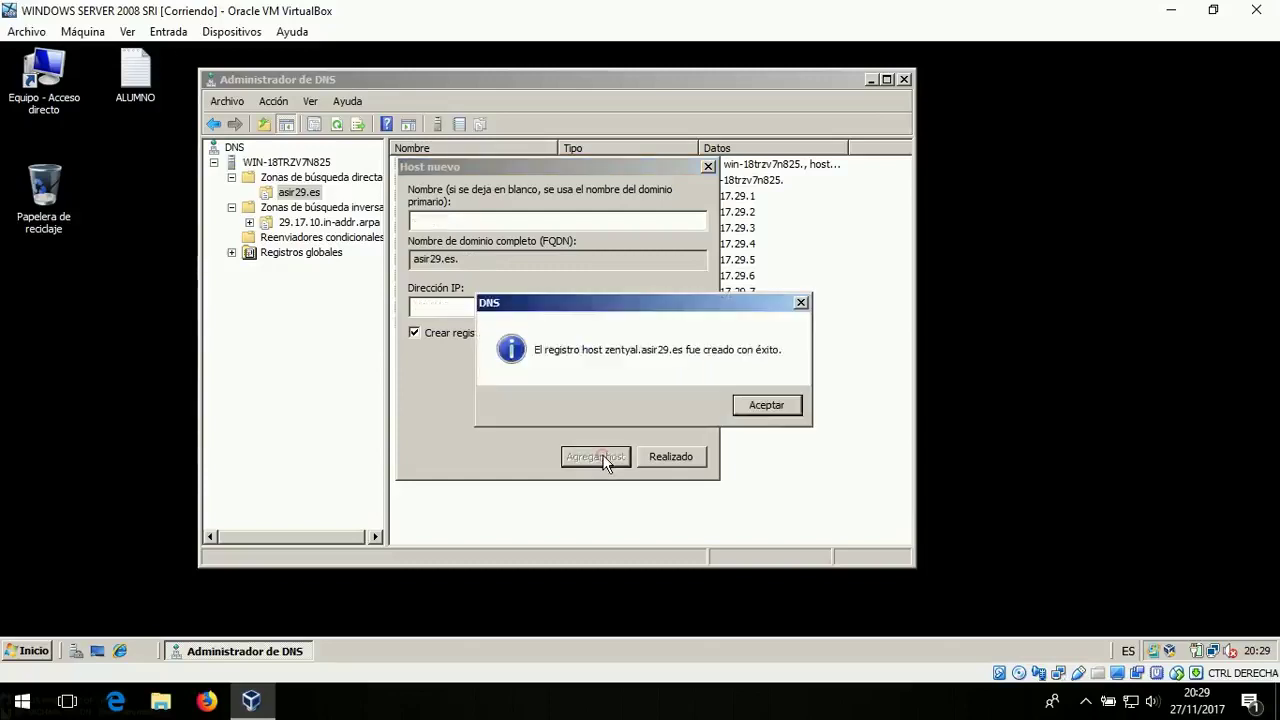
{"action": "left_click", "coordinate": [750, 413]}
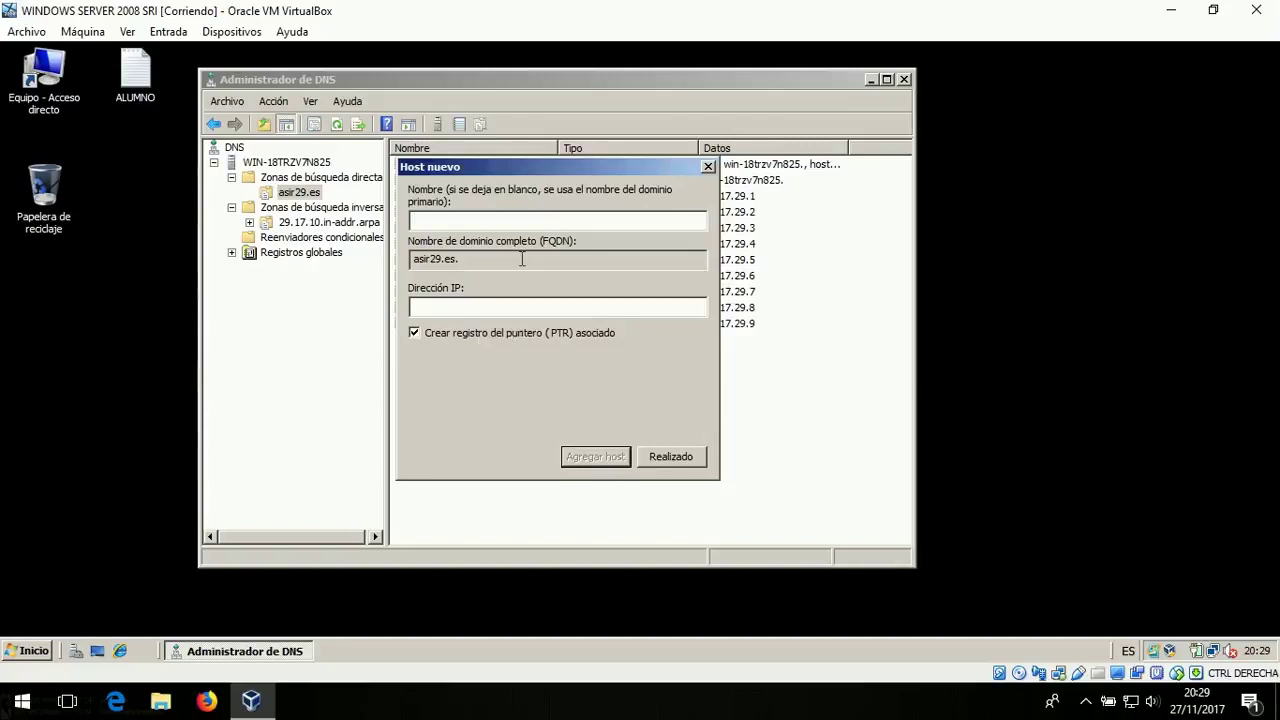
- Add a host record named w2012 with IP address 10.17.29.10 and an associated PTR record, and finish adding hosts
{"action": "type", "text": "w2012"}
{"action": "key", "text": "Tab"}
{"action": "type", "text": "10.17.29.10"}
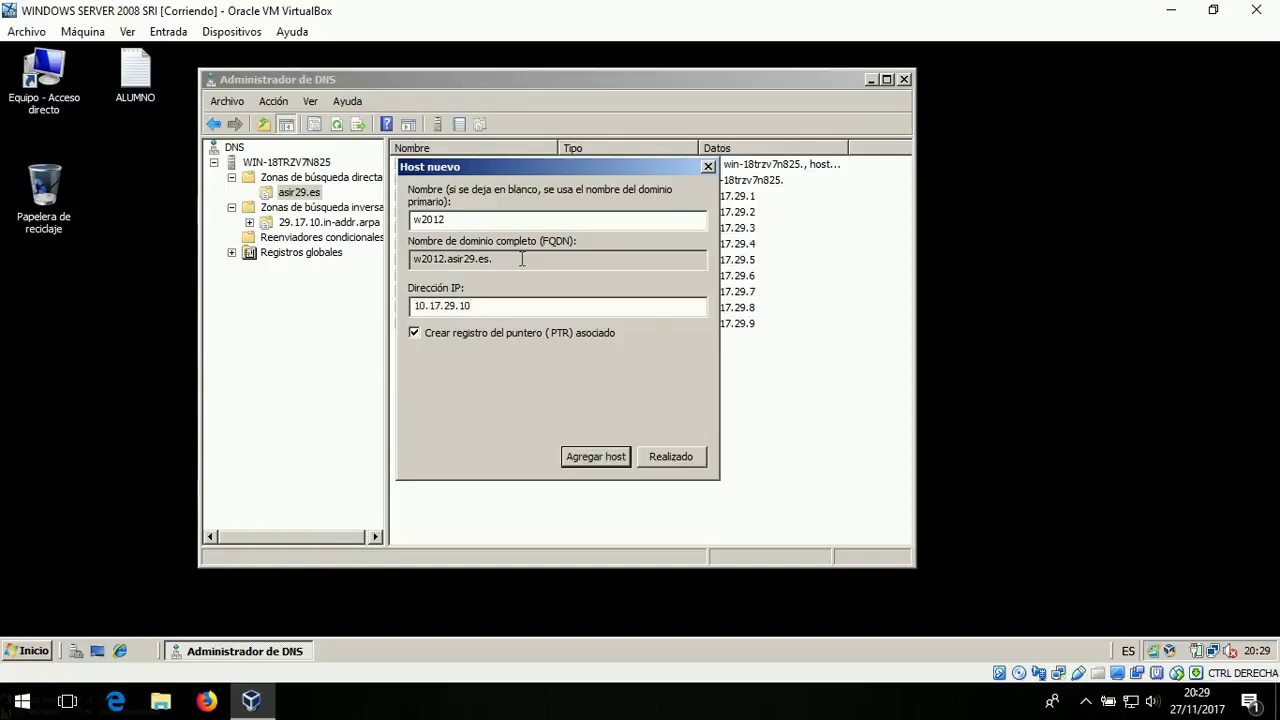
{"action": "left_click", "coordinate": [590, 458]}
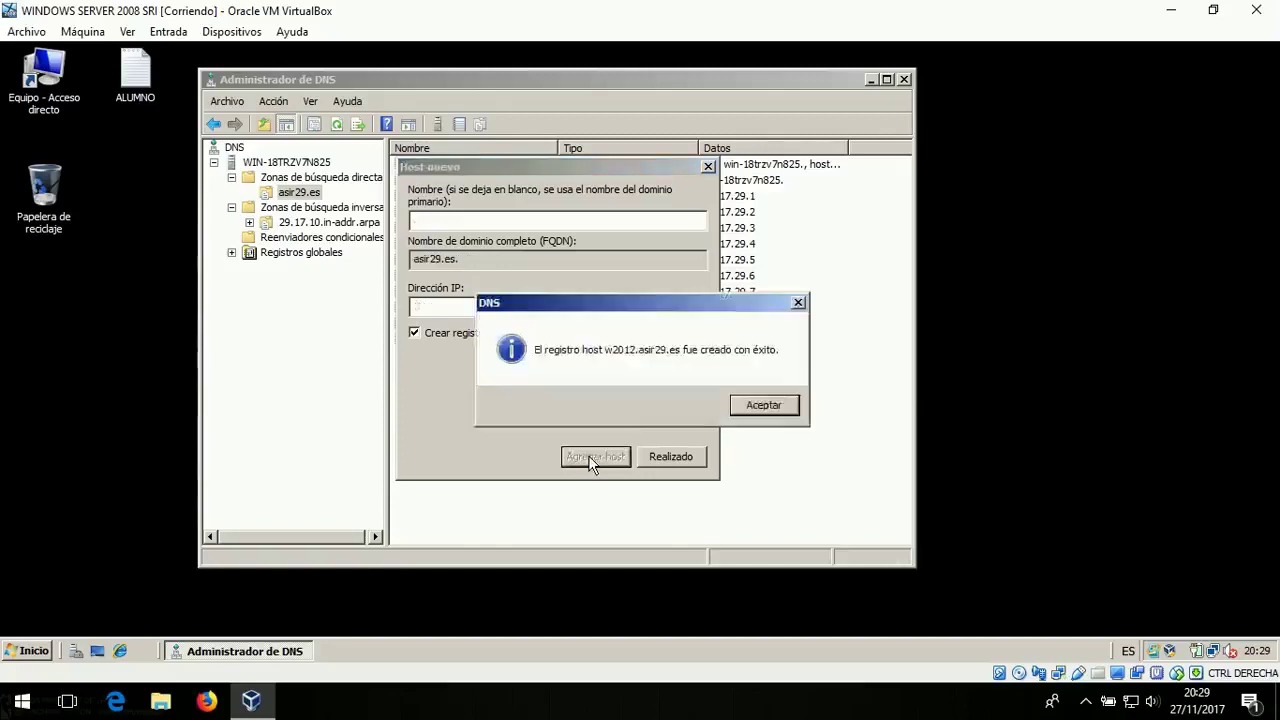
{"action": "left_click", "coordinate": [753, 403]}
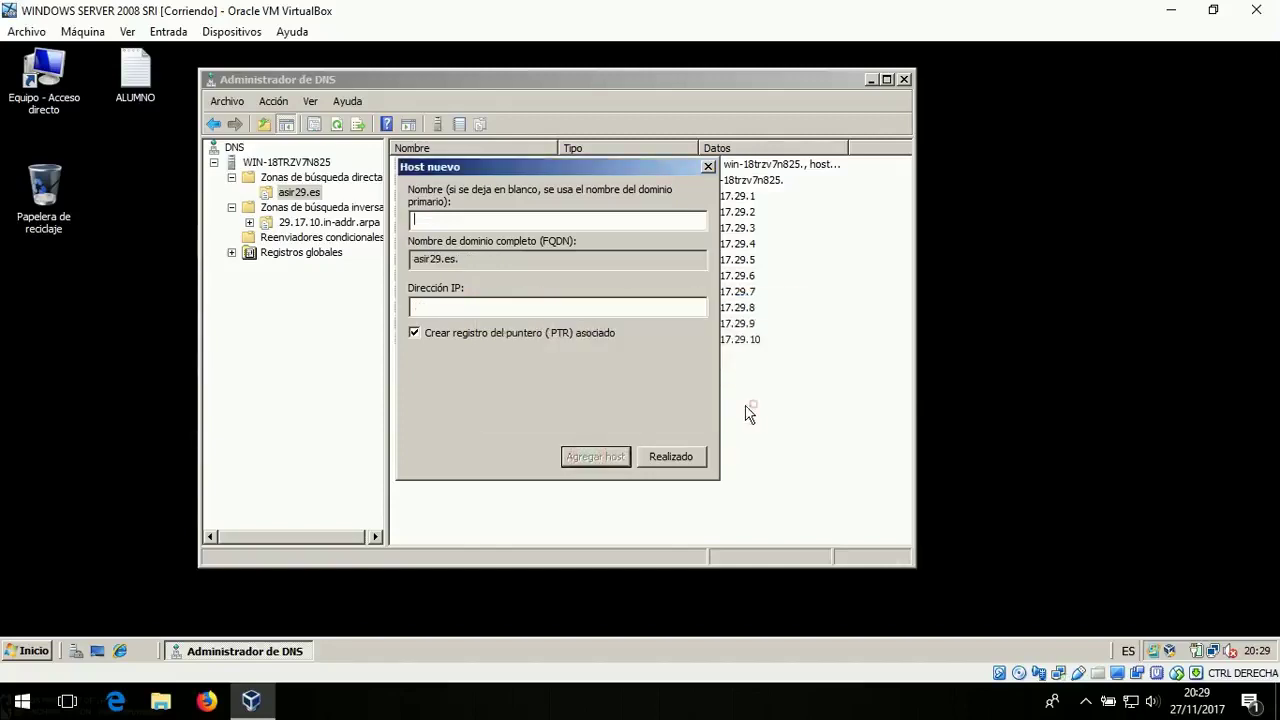
{"action": "left_click", "coordinate": [668, 456]}
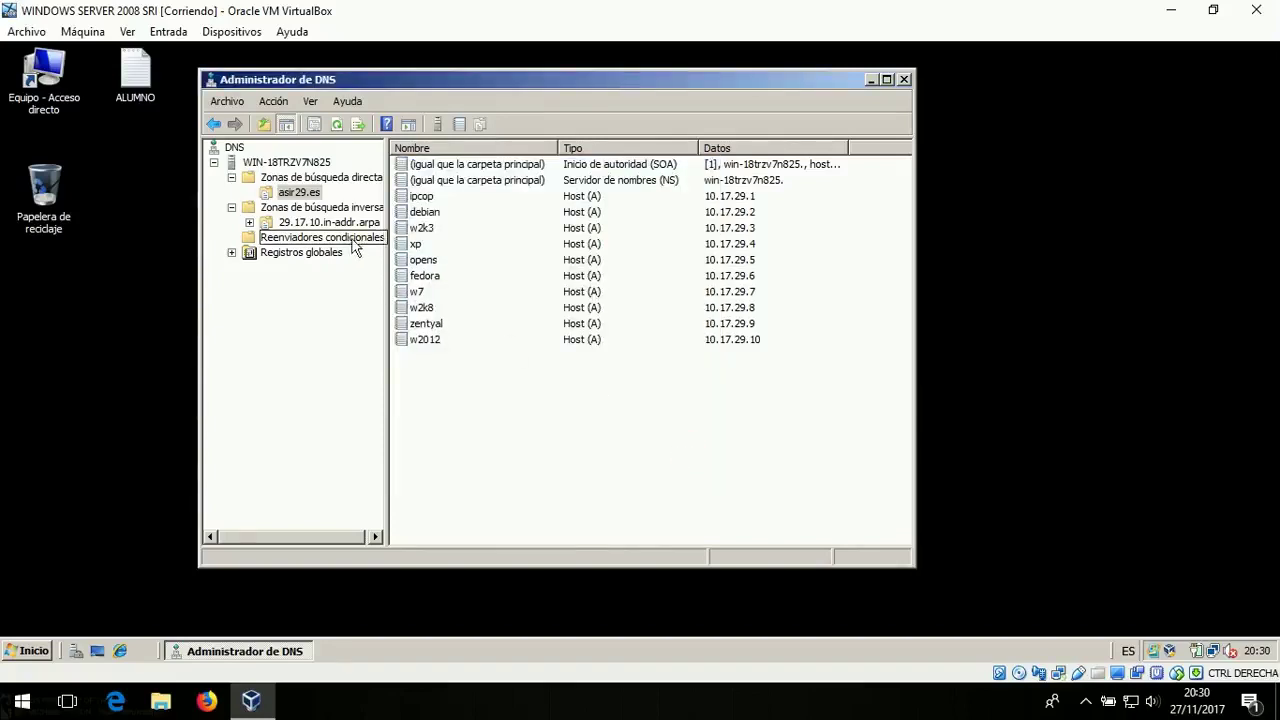
- Review the PTR records in the 29.17.10.in-addr.arpa reverse zone and the host records in the asir29.es forward zone
{"action": "left_click", "coordinate": [322, 207]}
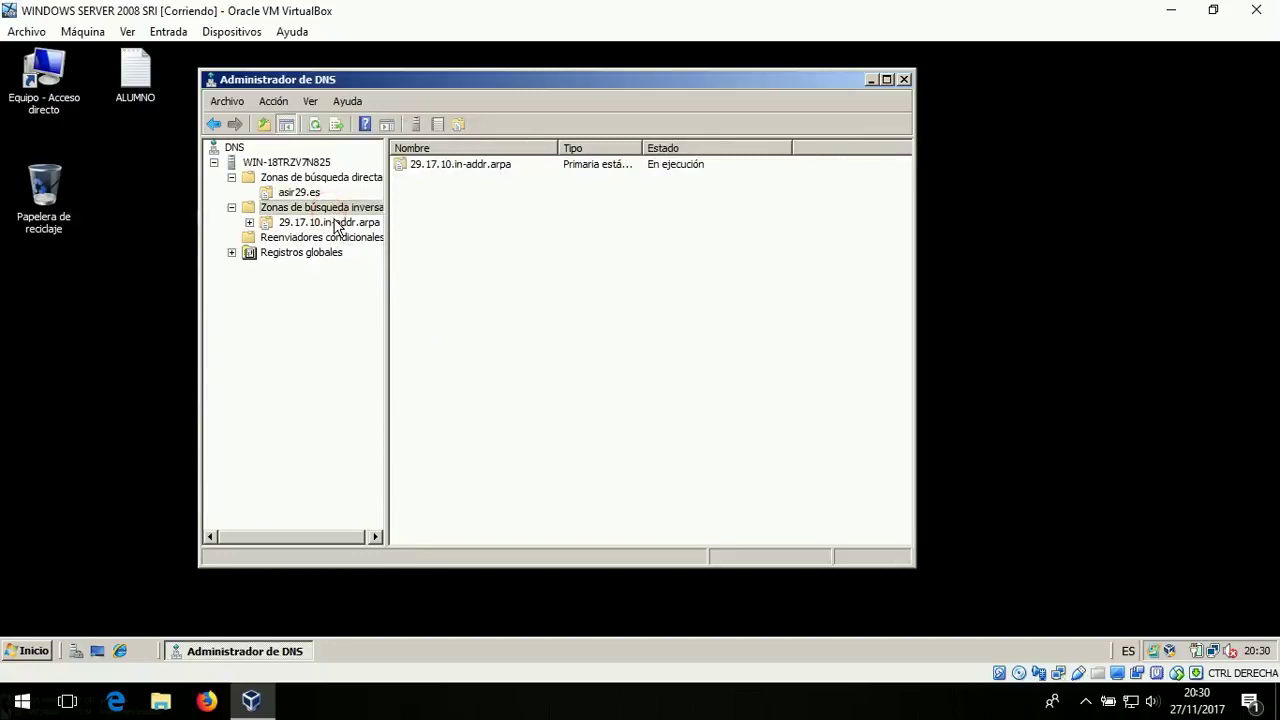
{"action": "left_click", "coordinate": [332, 222]}
{"action": "left_click_drag", "start_coordinate": [568, 396], "coordinate": [440, 200]}
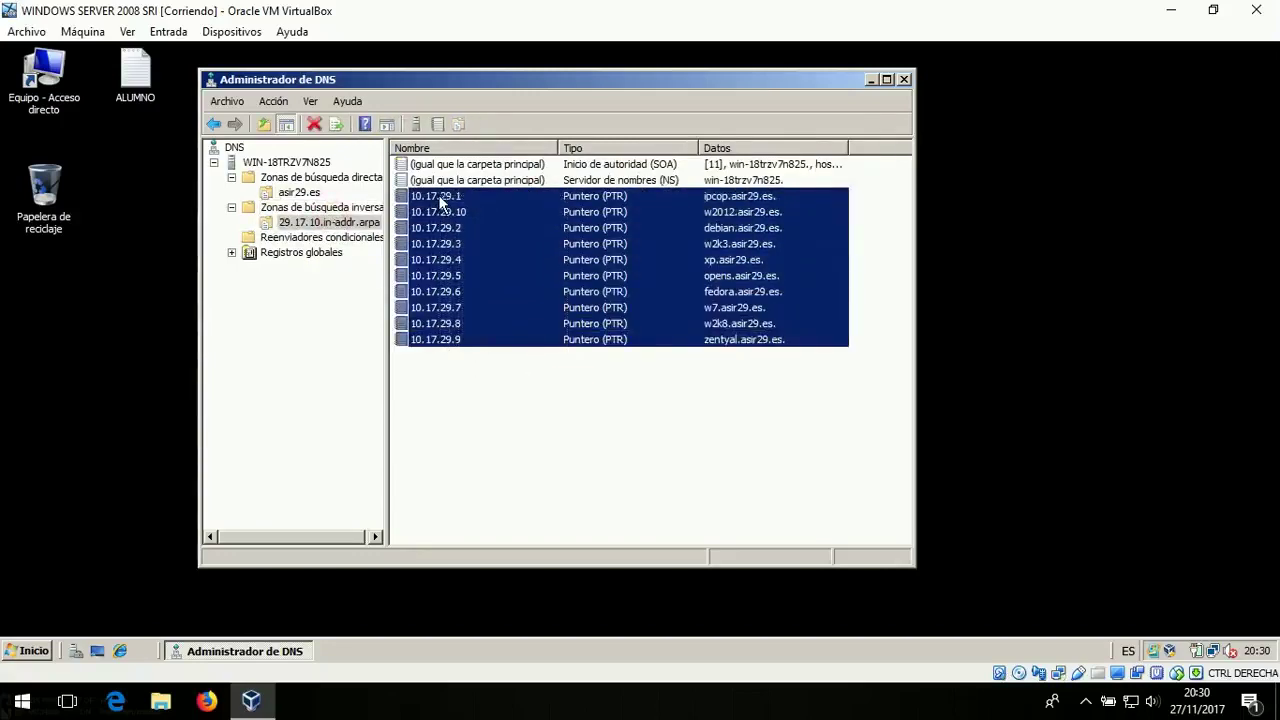
{"action": "left_click", "coordinate": [338, 177]}
{"action": "left_click", "coordinate": [315, 192]}
{"action": "left_click_drag", "start_coordinate": [555, 397], "coordinate": [414, 198]}
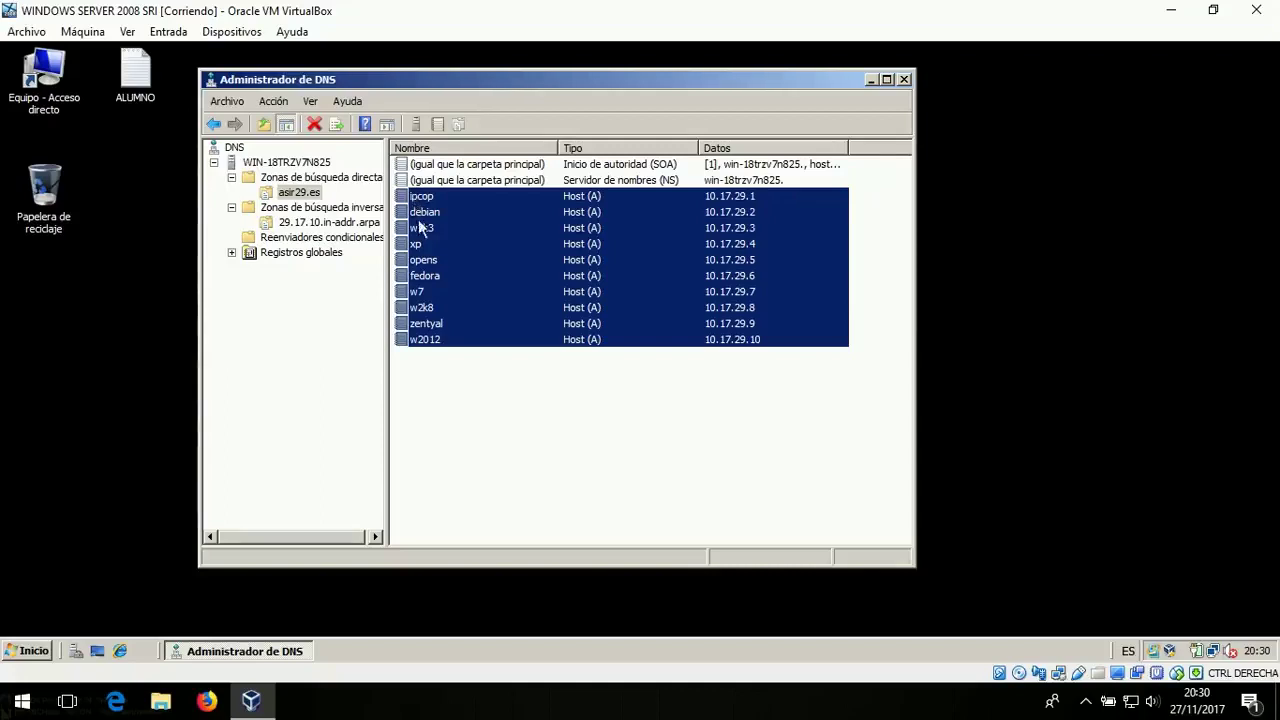
{"action": "left_click", "coordinate": [461, 365]}
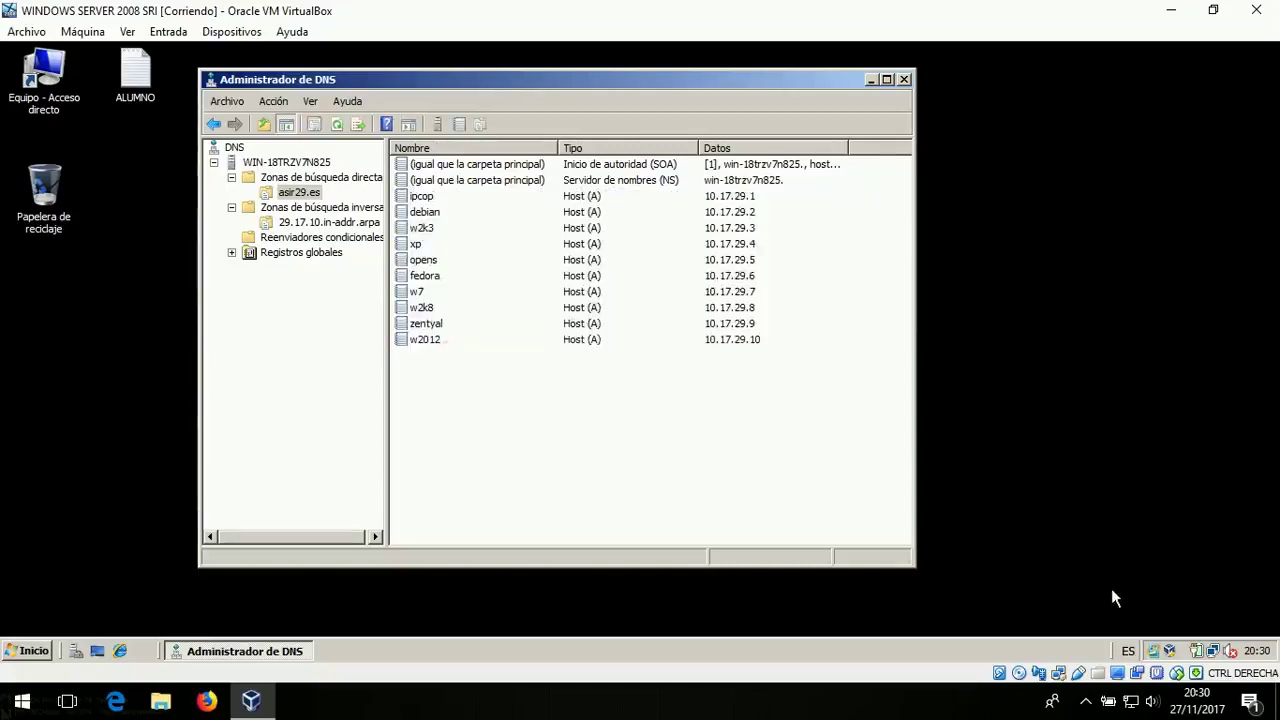
{"action": "left_click", "coordinate": [1086, 701]}
{"action": "left_click", "coordinate": [1123, 626]}
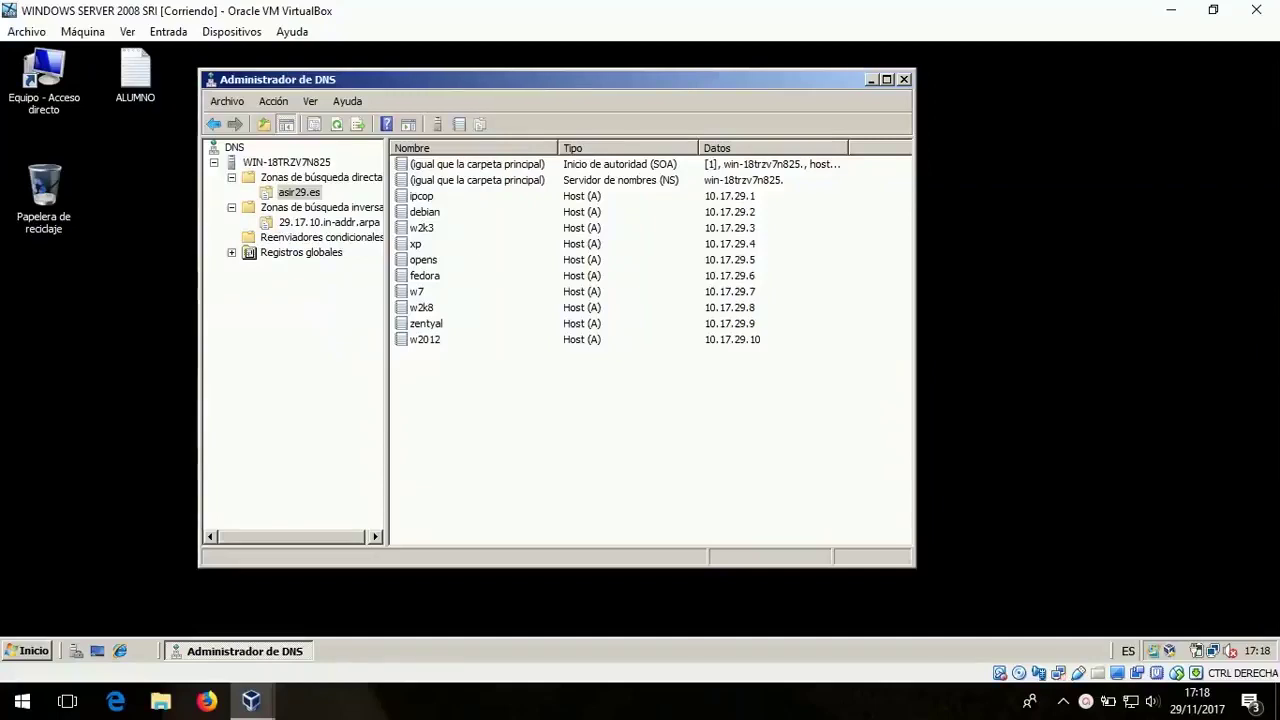
- Add a CNAME alias named router in the asir29.es zone, pointing to the host ipcop.asir29.es
{"action": "right_click", "coordinate": [587, 447]}
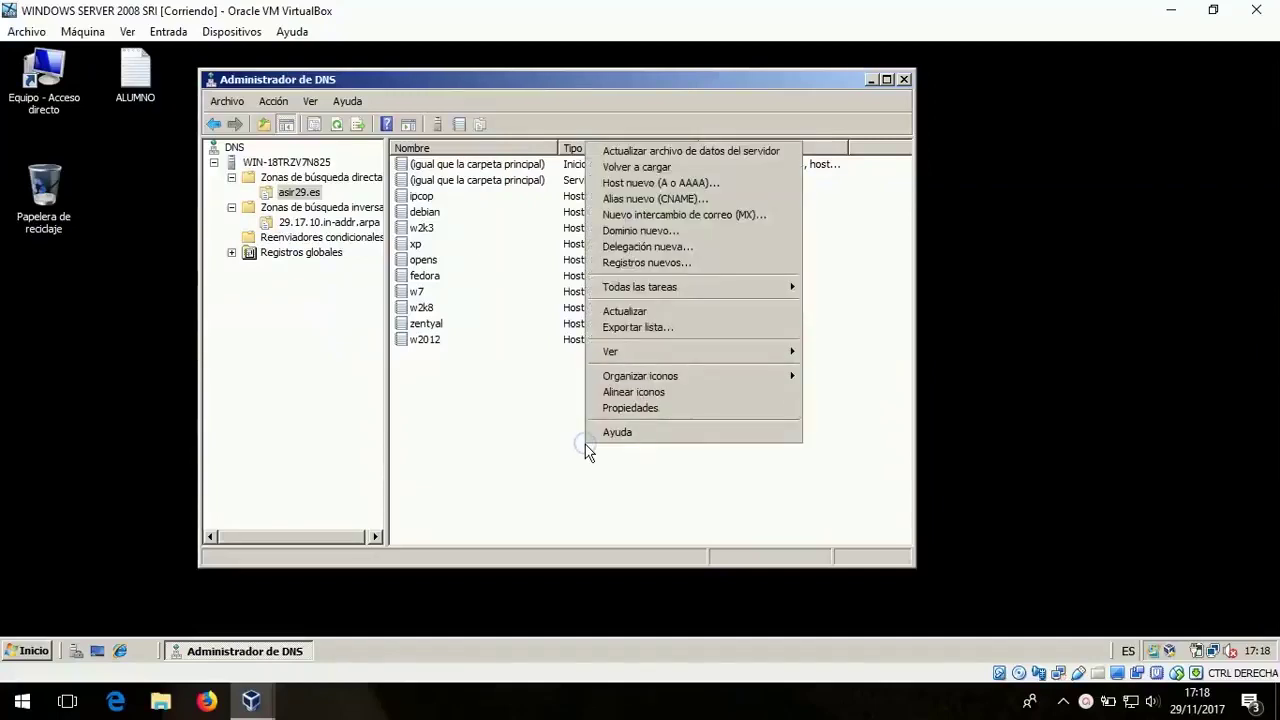
{"action": "left_click", "coordinate": [652, 204]}
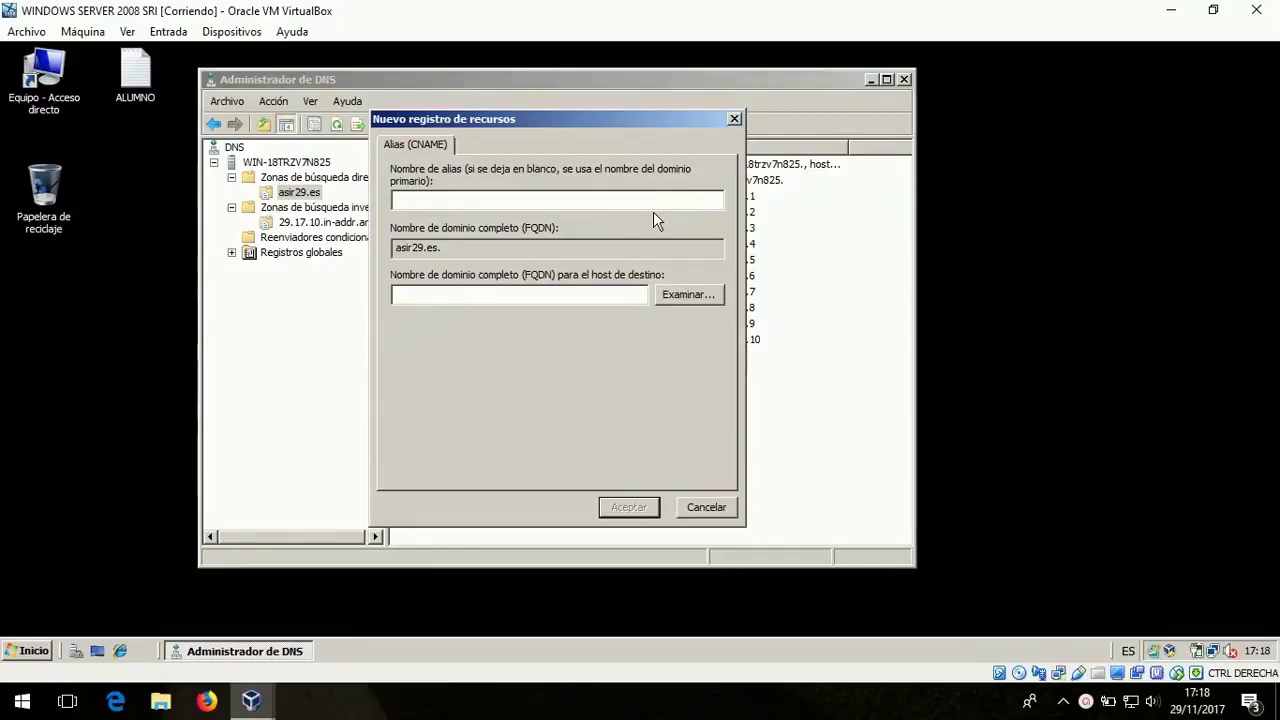
{"action": "type", "text": "router"}
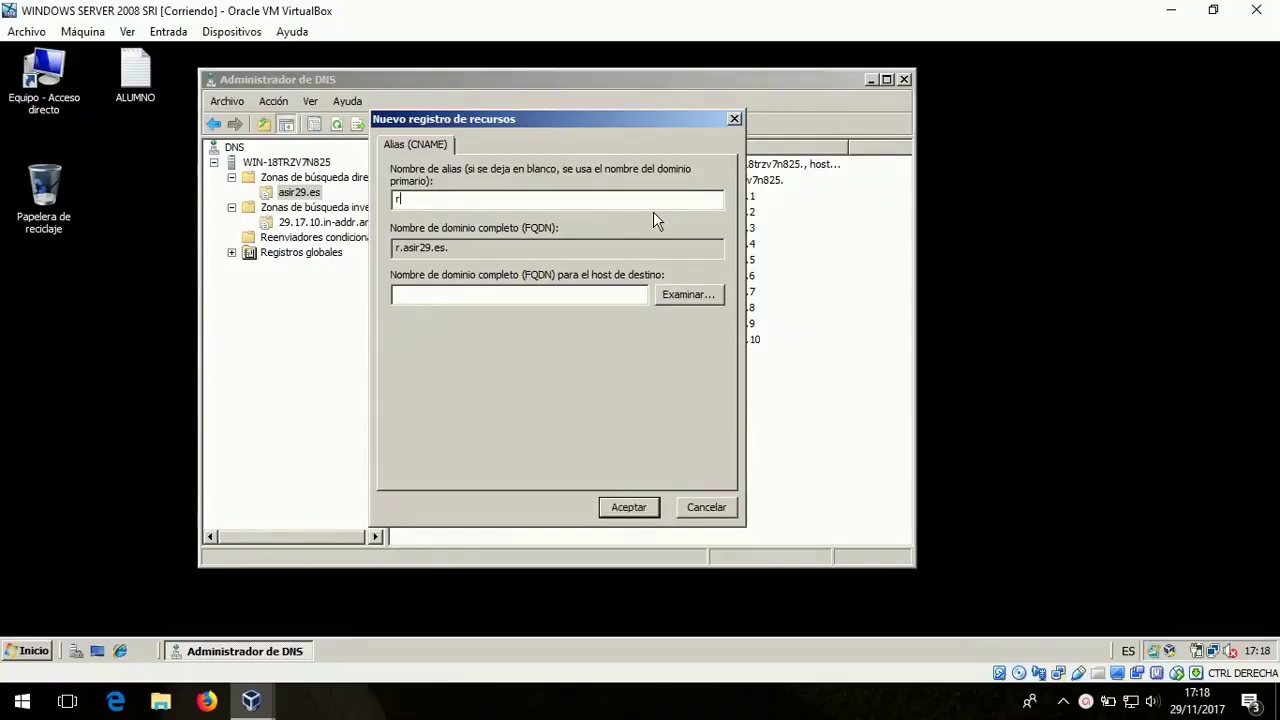
{"action": "left_click", "coordinate": [684, 296]}
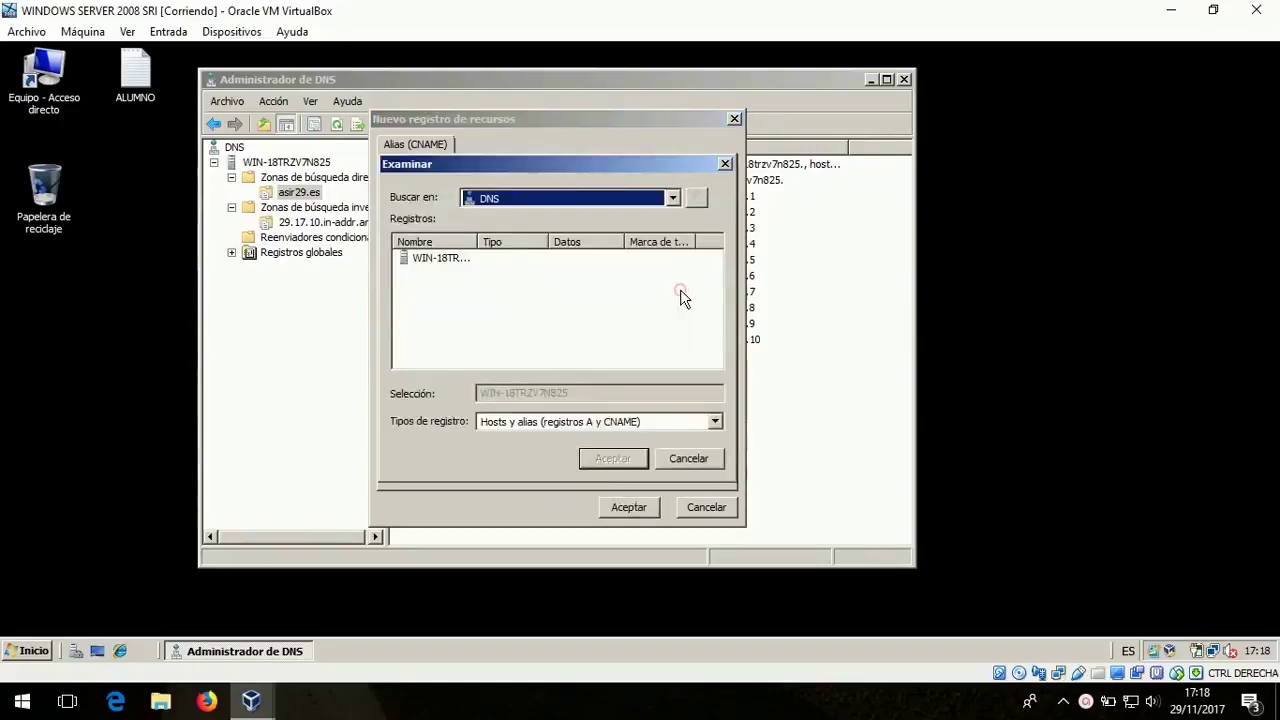
{"action": "double_click", "coordinate": [451, 264]}
{"action": "double_click", "coordinate": [451, 264]}
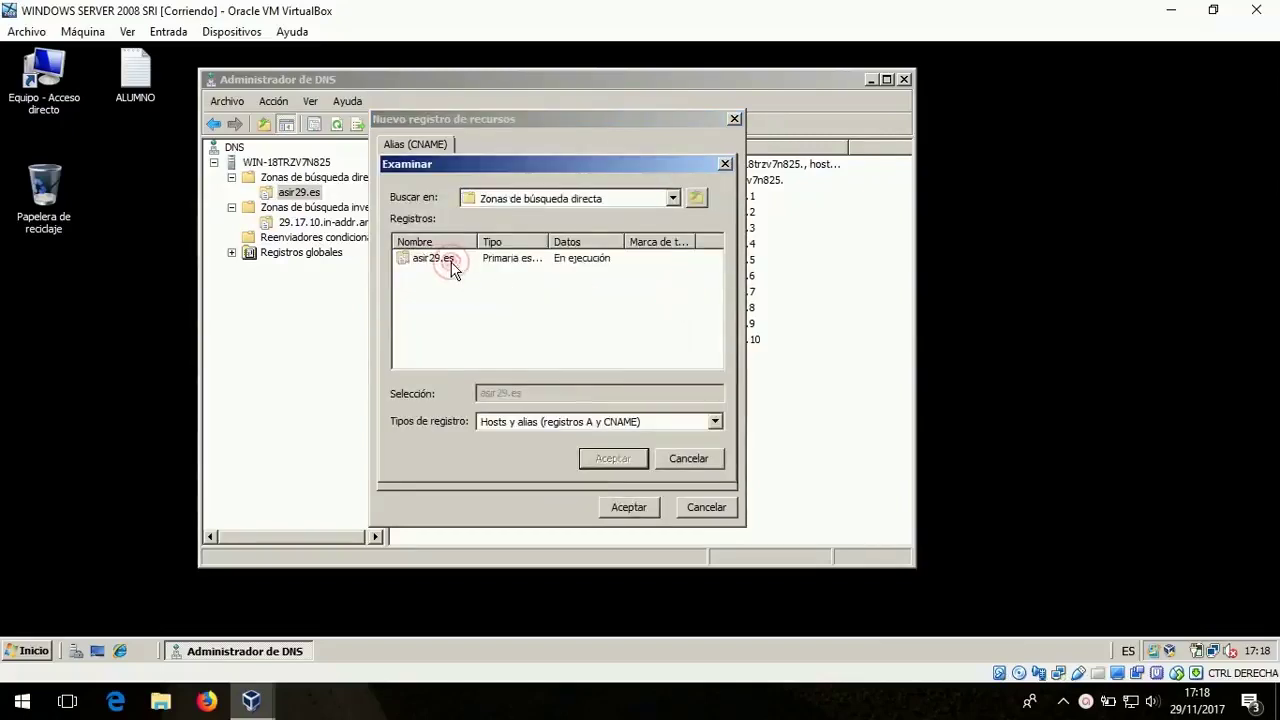
{"action": "double_click", "coordinate": [449, 264]}
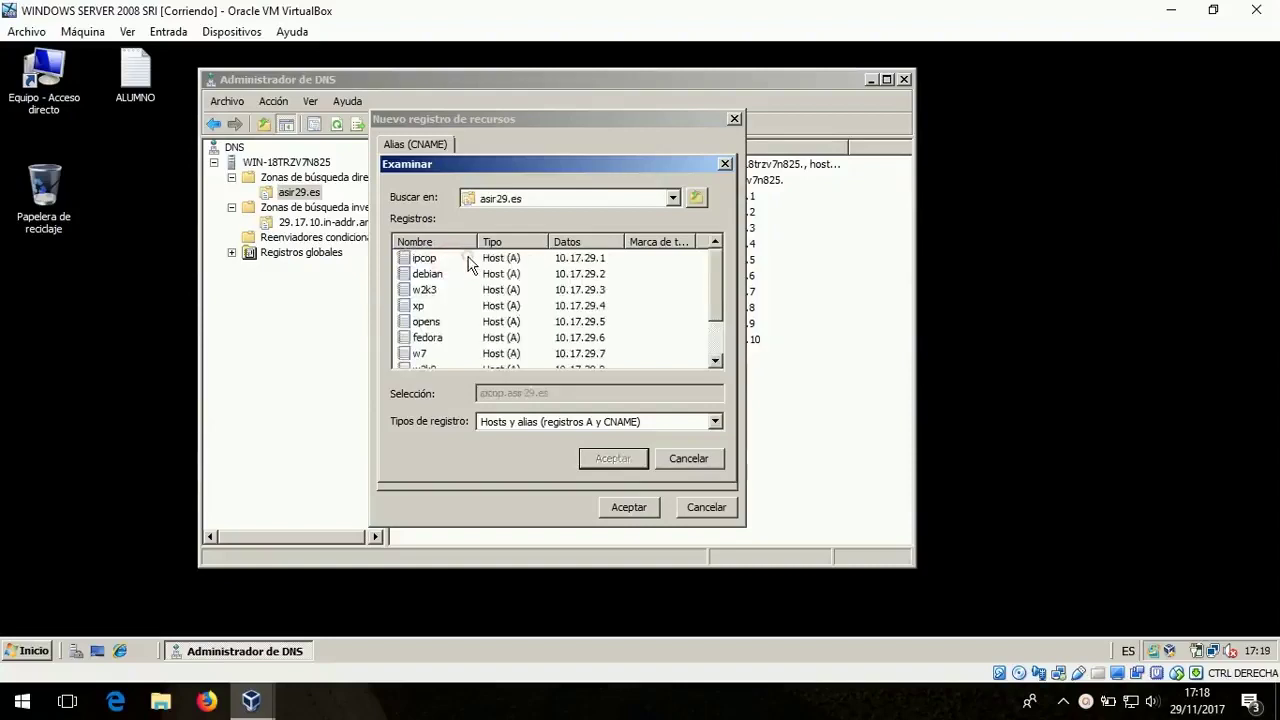
{"action": "left_click", "coordinate": [426, 259]}
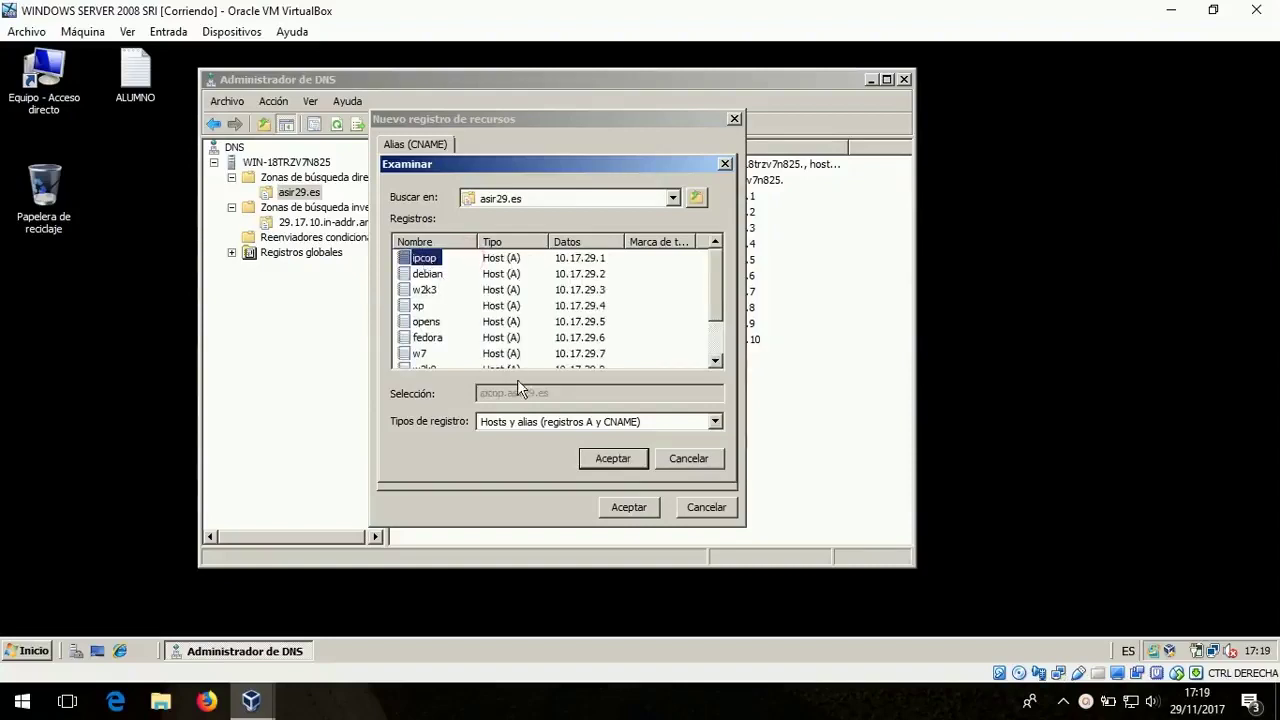
{"action": "left_click", "coordinate": [610, 462]}
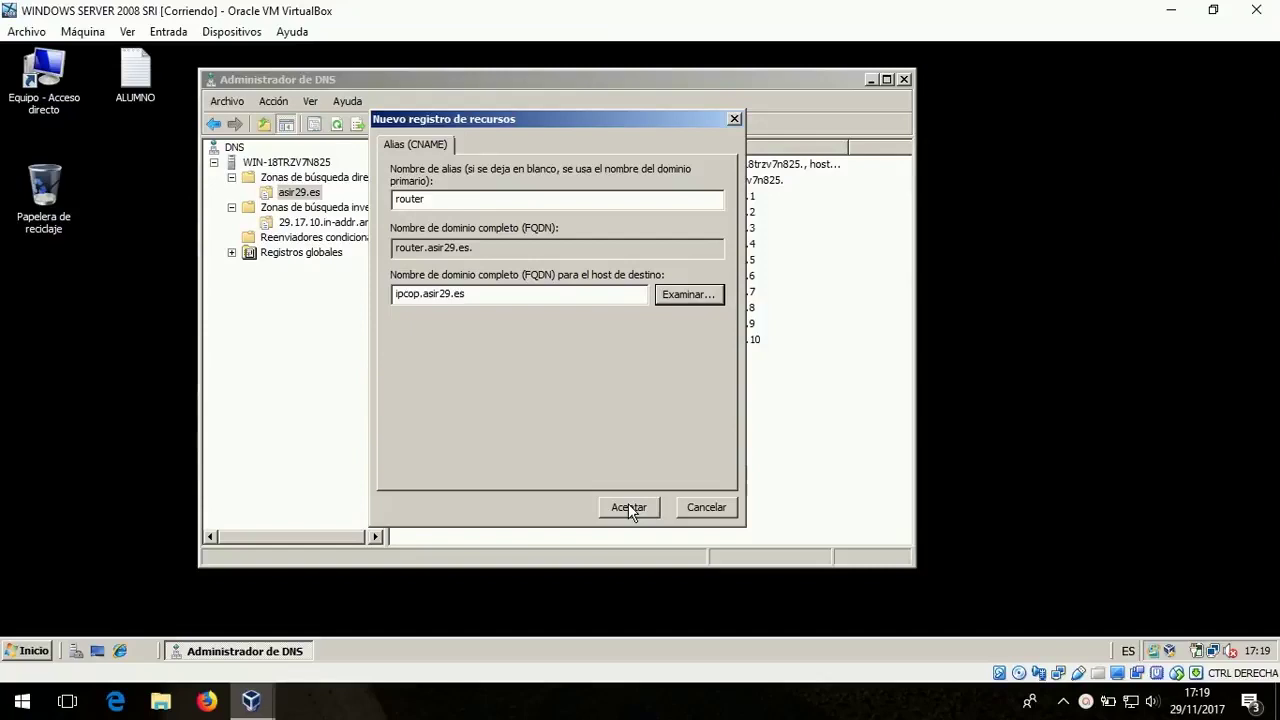
{"action": "left_click", "coordinate": [629, 507]}
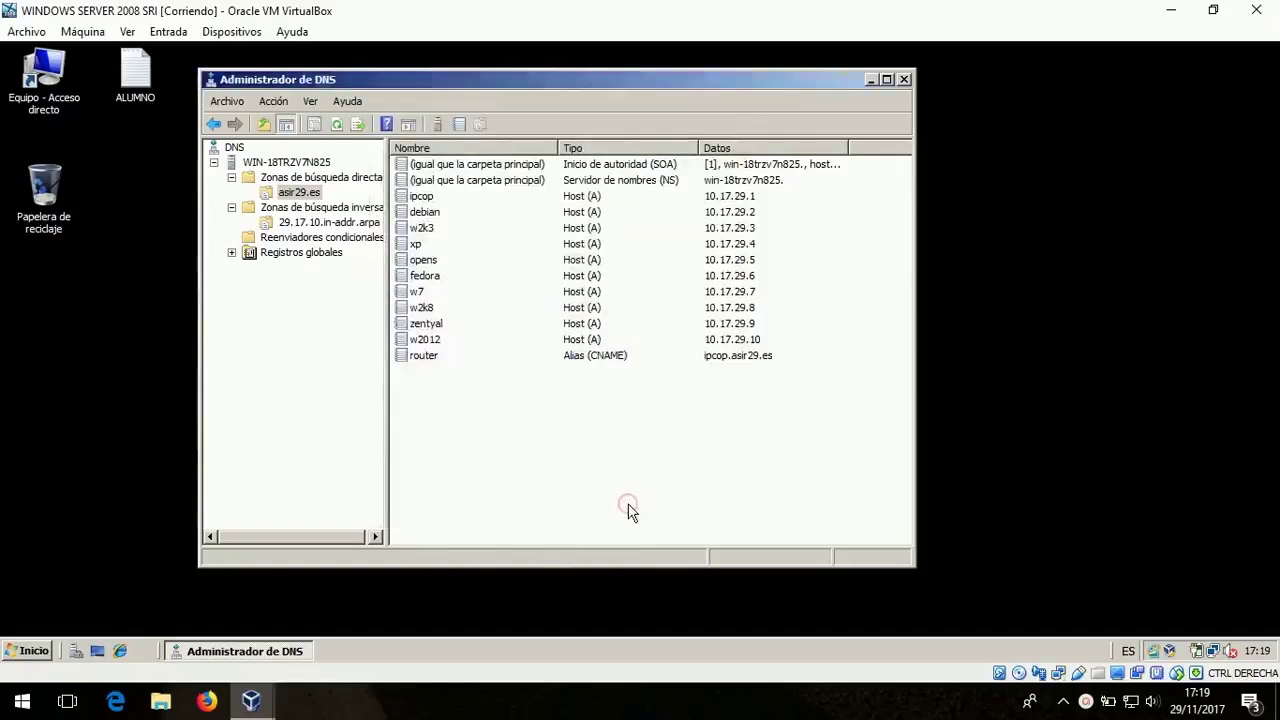
- Add an MX record for asir29.es with mail server debian.asir29.es and priority 10, and refresh the zone's records
{"action": "right_click", "coordinate": [586, 432]}
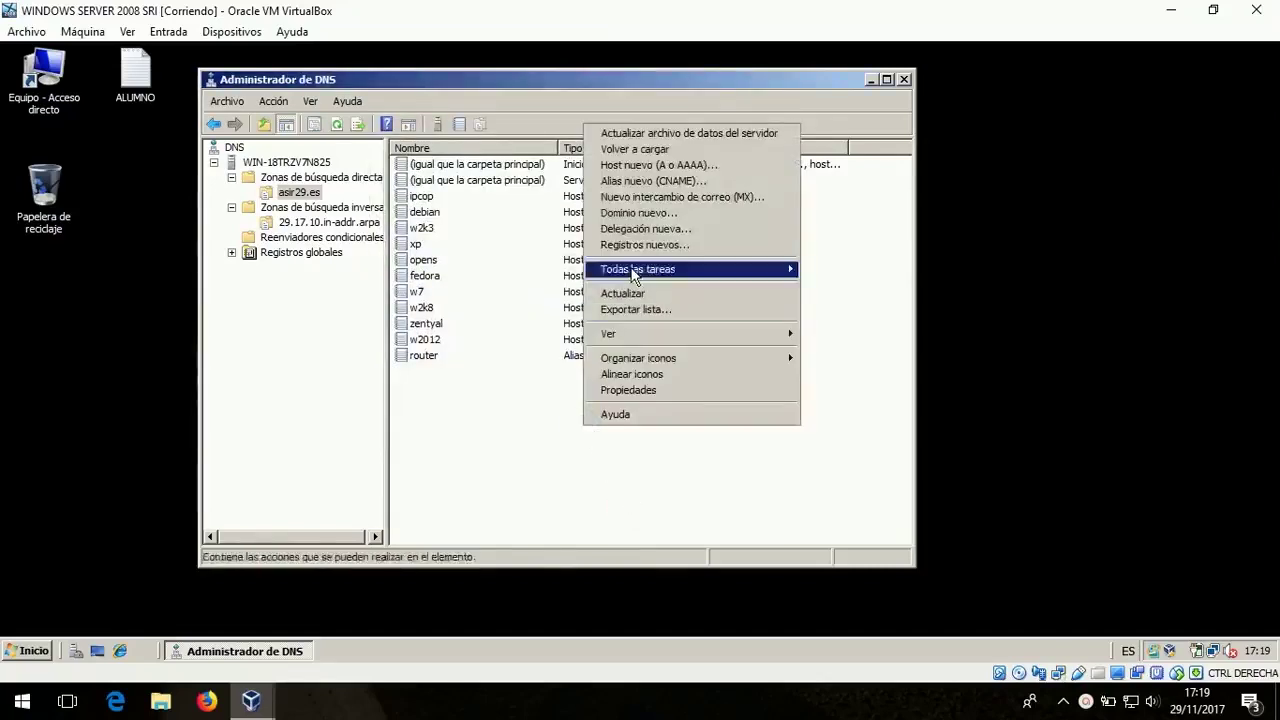
{"action": "left_click", "coordinate": [686, 198]}
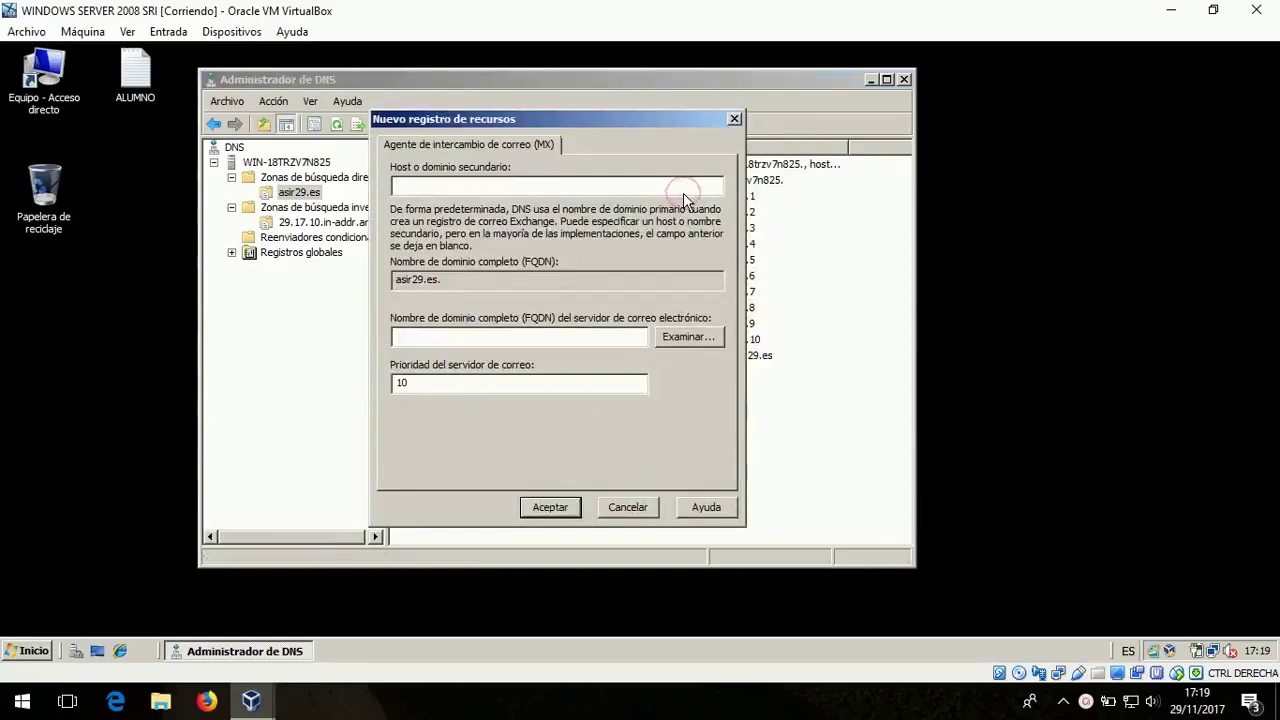
{"action": "left_click", "coordinate": [686, 337]}
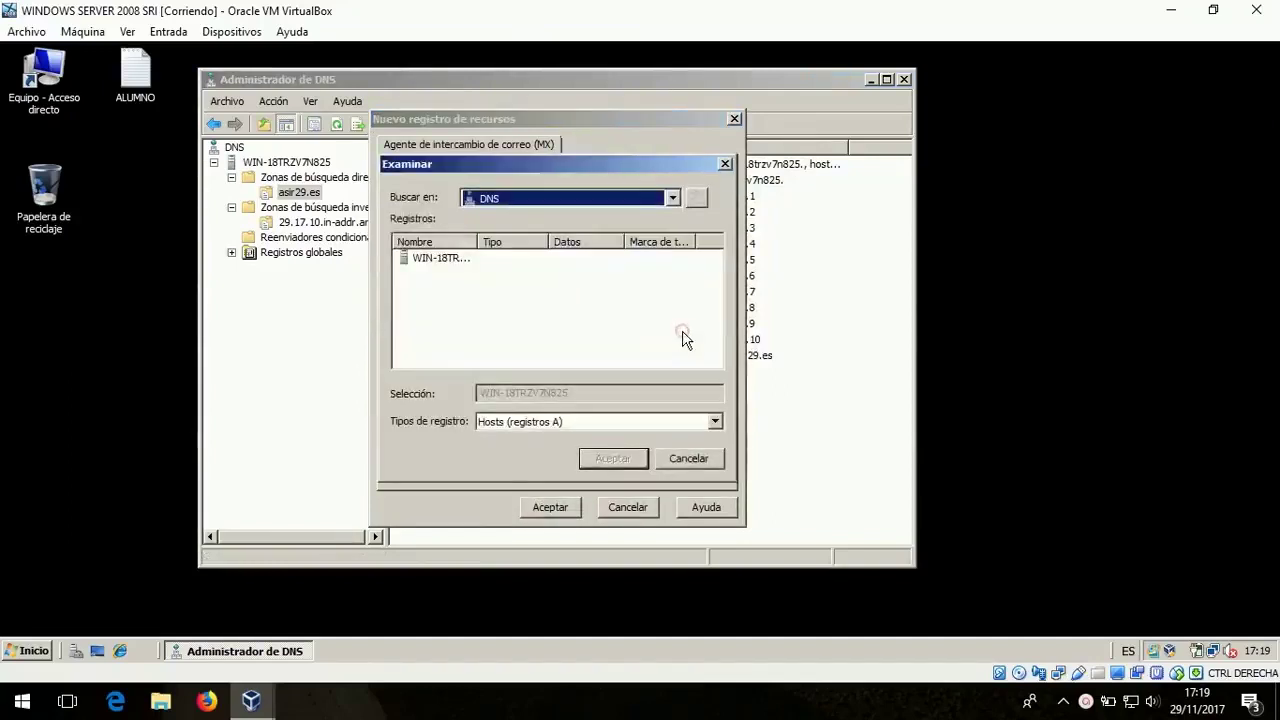
{"action": "double_click", "coordinate": [442, 259]}
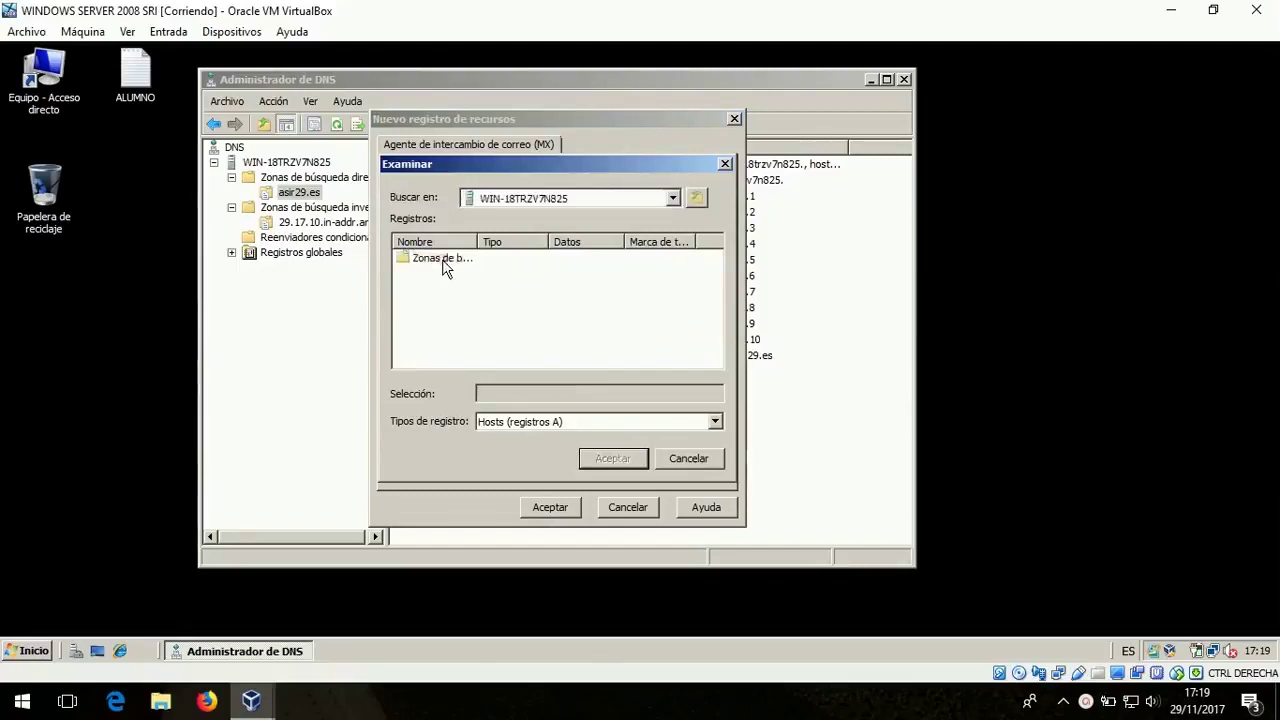
{"action": "double_click", "coordinate": [442, 259]}
{"action": "double_click", "coordinate": [442, 259]}
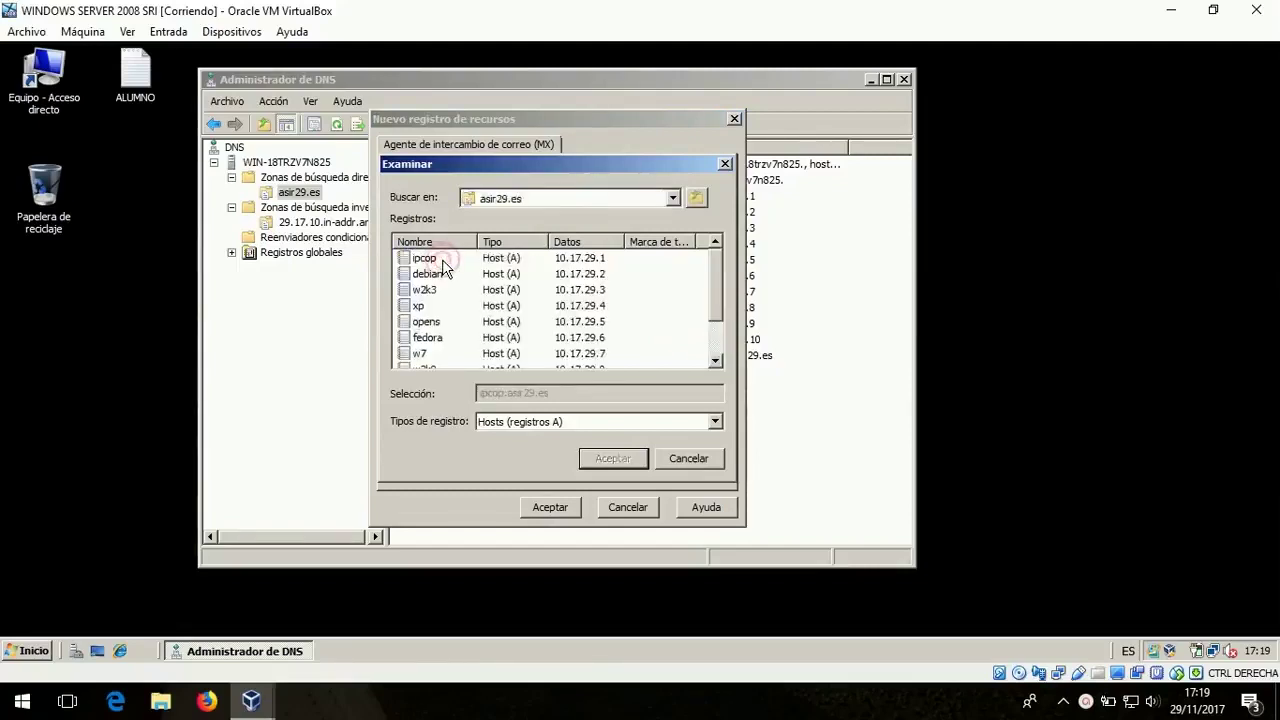
{"action": "left_click", "coordinate": [430, 273]}
{"action": "left_click", "coordinate": [598, 460]}
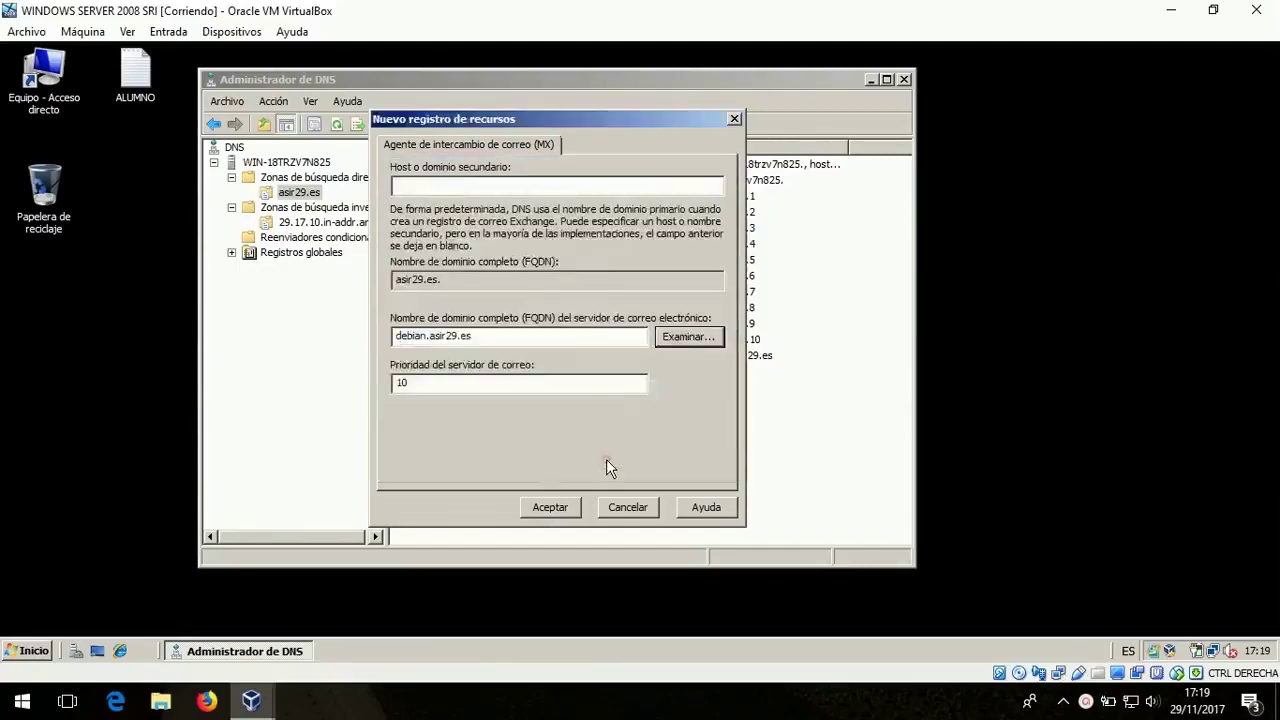
{"action": "left_click", "coordinate": [552, 507]}
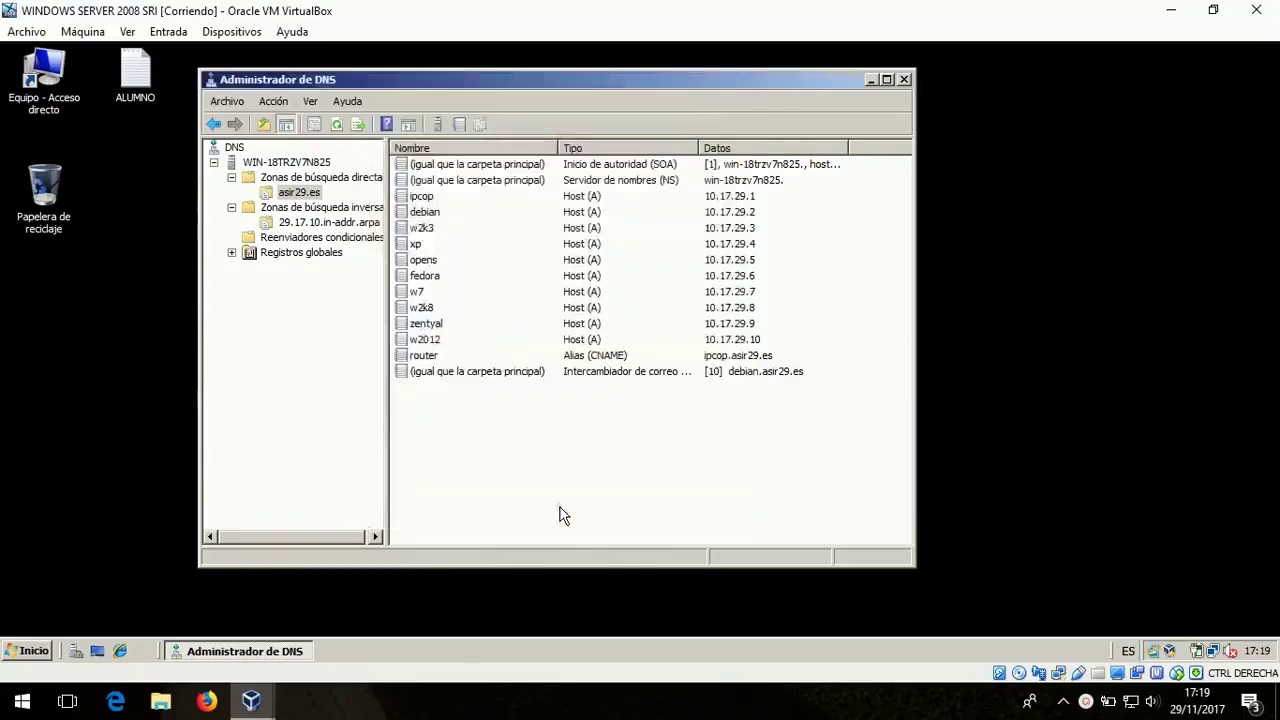
{"action": "left_click", "coordinate": [274, 101]}
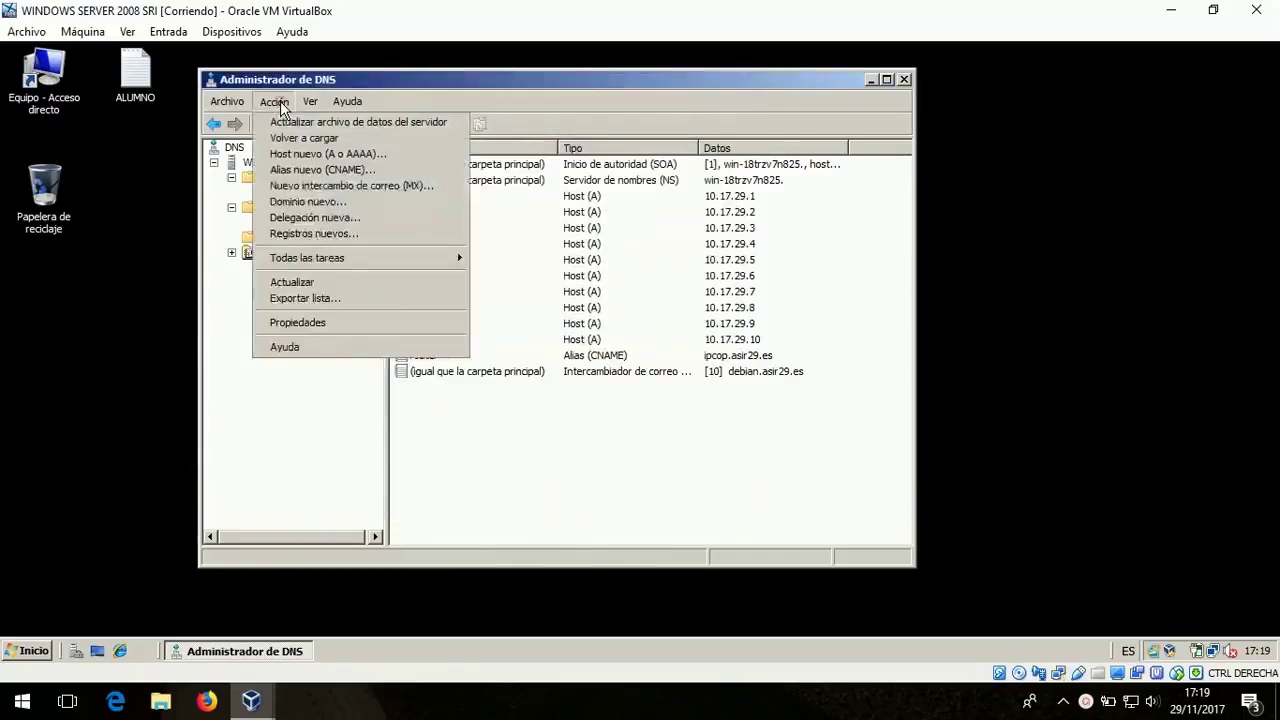
{"action": "left_click", "coordinate": [324, 281]}
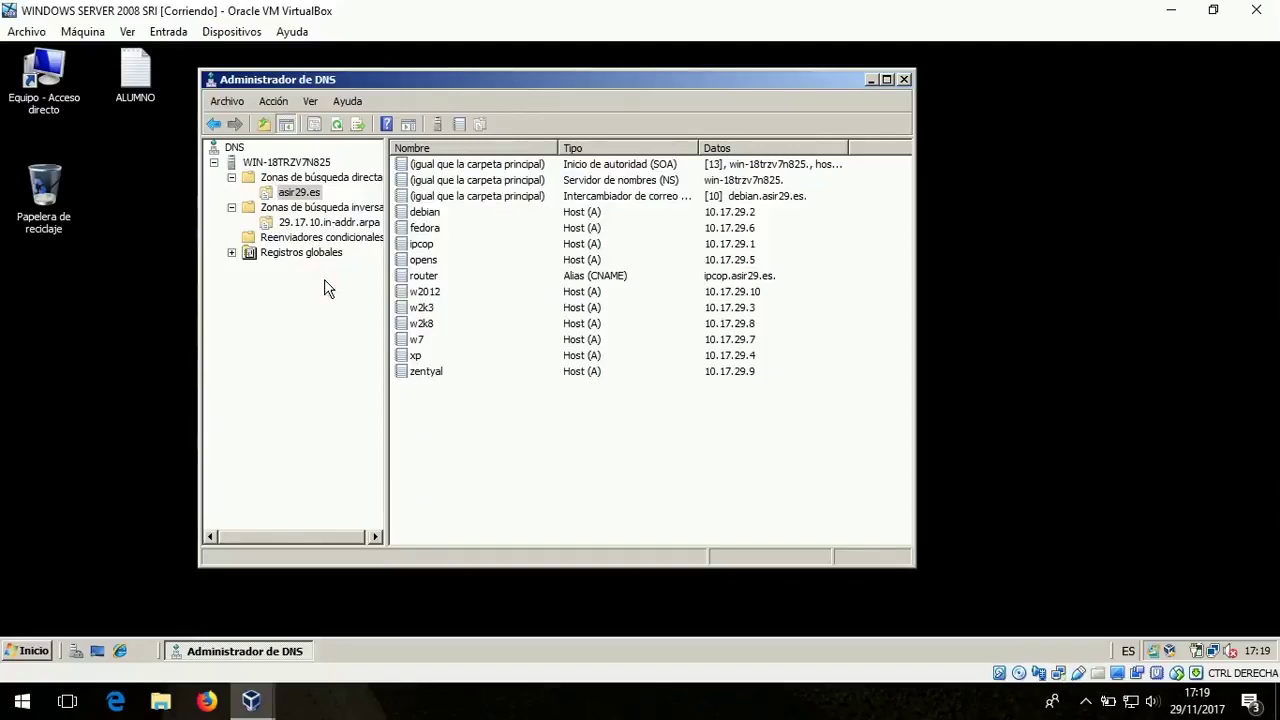
- Switch to the Windows 7 virtual machine and open the TCP/IPv4 properties of its local area connection
{"action": "mouse_move", "coordinate": [251, 698]}
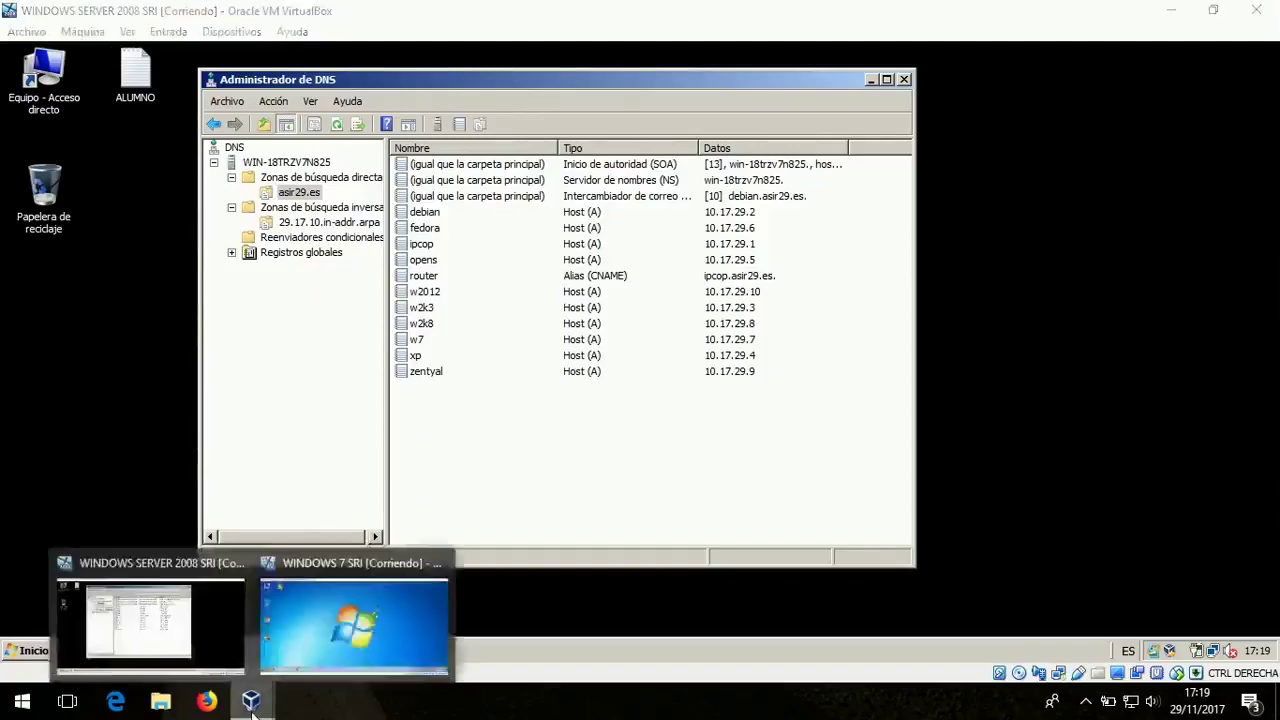
{"action": "left_click", "coordinate": [315, 641]}
{"action": "right_click", "coordinate": [1155, 645]}
{"action": "left_click", "coordinate": [1153, 632]}
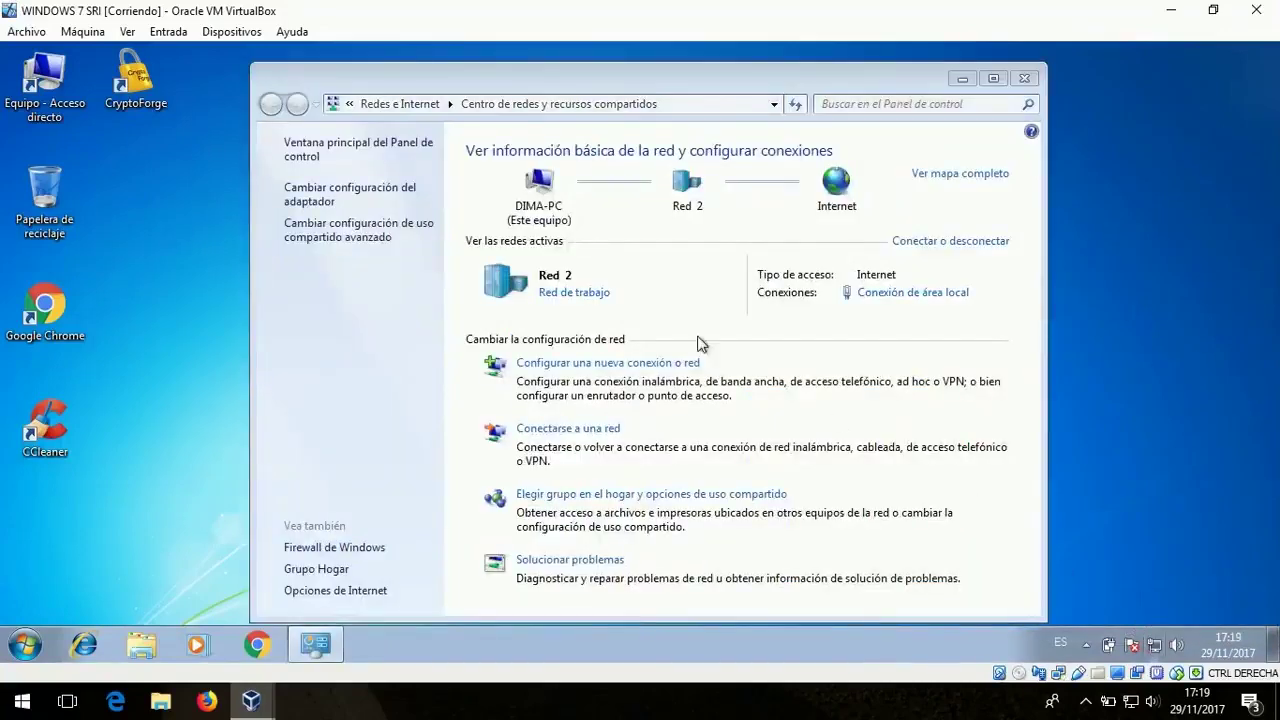
{"action": "left_click", "coordinate": [347, 200]}
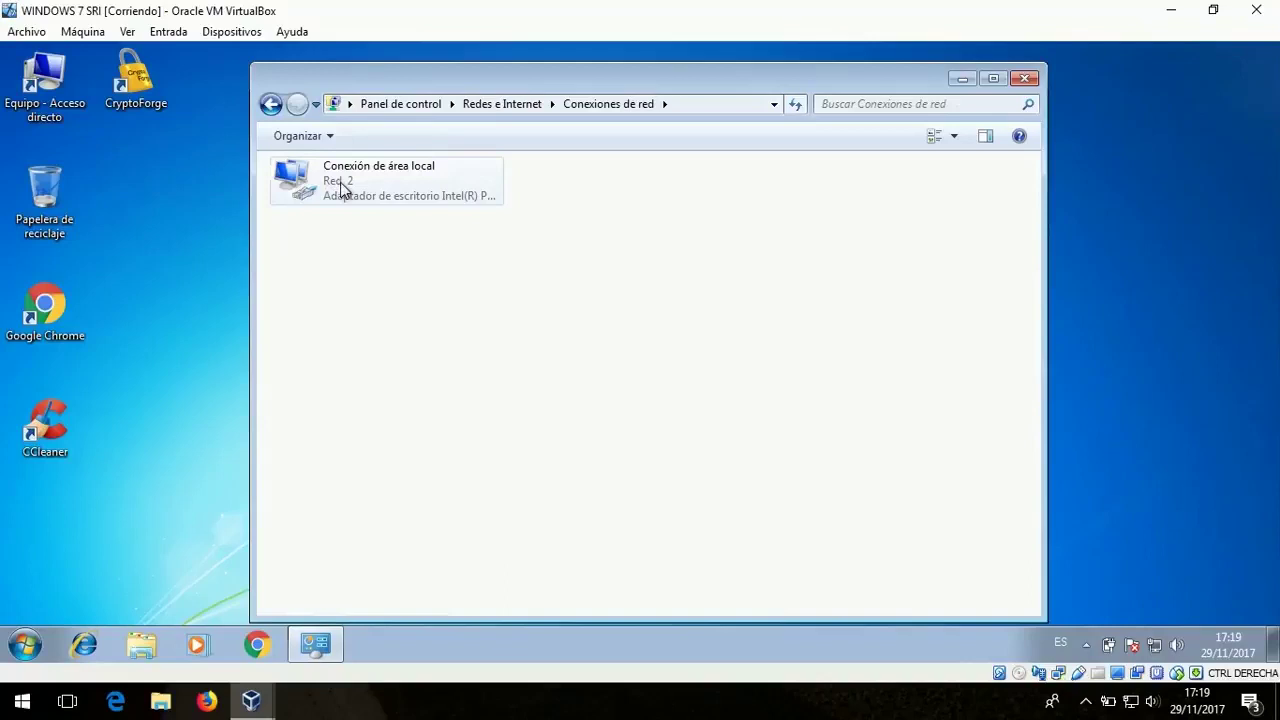
{"action": "left_click", "coordinate": [341, 188]}
{"action": "right_click", "coordinate": [341, 188]}
{"action": "left_click", "coordinate": [420, 366]}
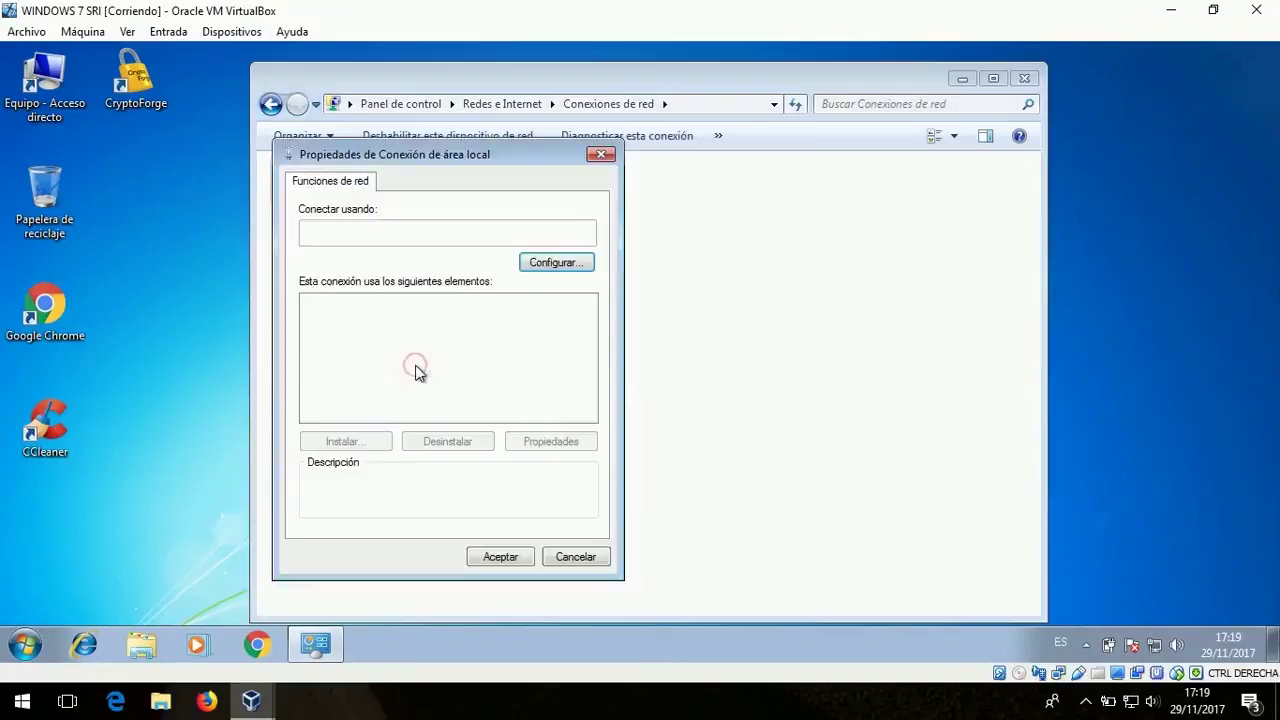
{"action": "double_click", "coordinate": [419, 367]}
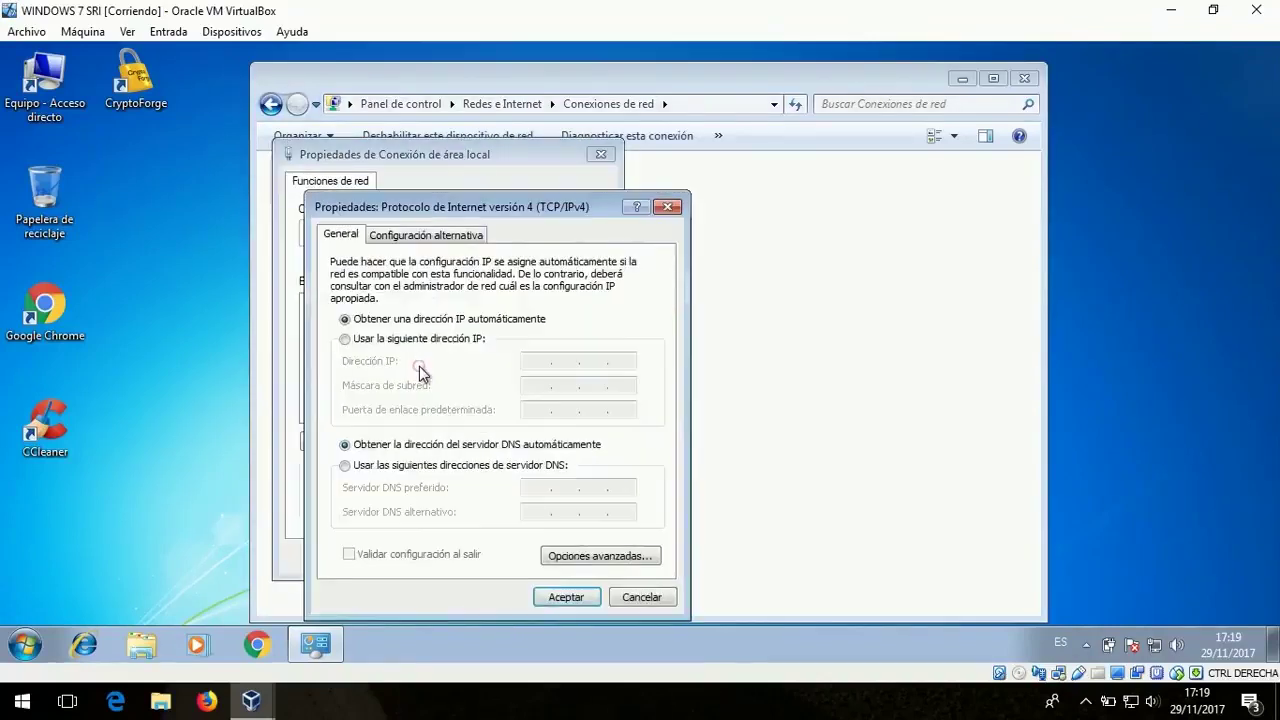
- Use a manual IP configuration for the connection and set the IP address to 10.17.29.20
{"action": "left_click", "coordinate": [446, 341]}
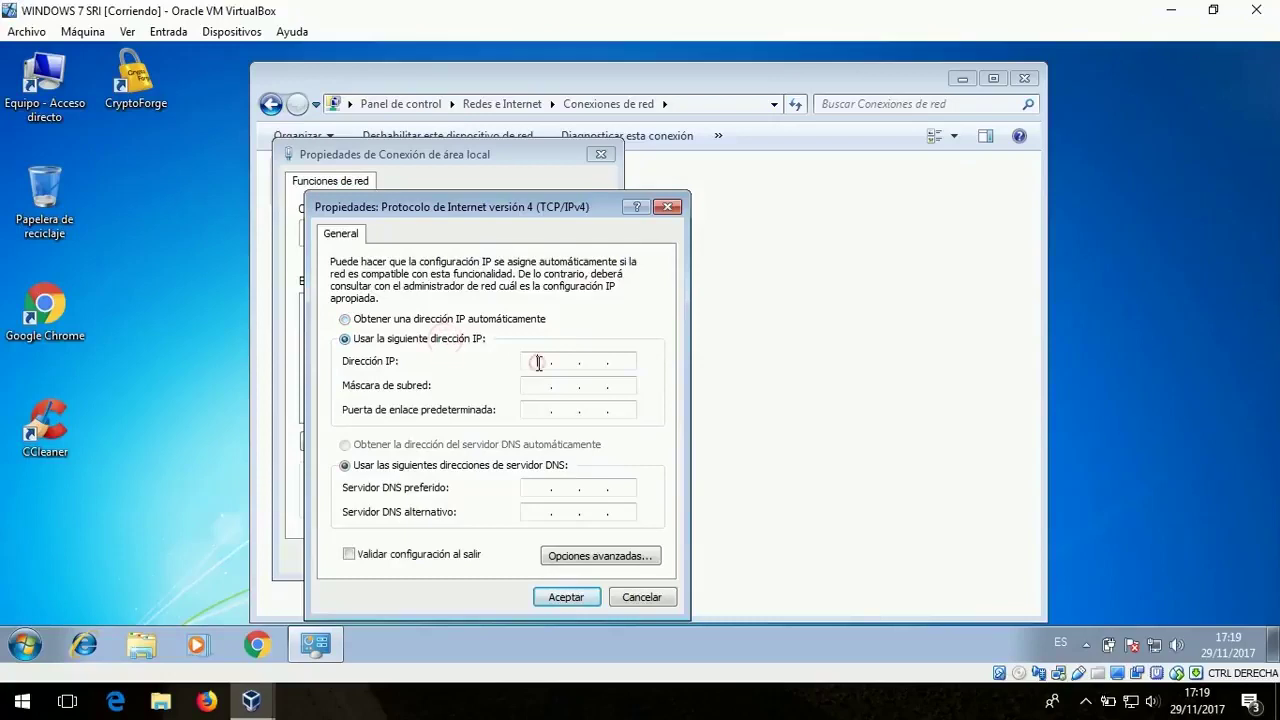
{"action": "type", "text": "10"}
{"action": "left_click", "coordinate": [564, 361]}
{"action": "type", "text": "17.29."}
{"action": "left_click", "coordinate": [600, 365]}
{"action": "type", "text": "29."}
{"action": "left_click", "coordinate": [623, 362]}
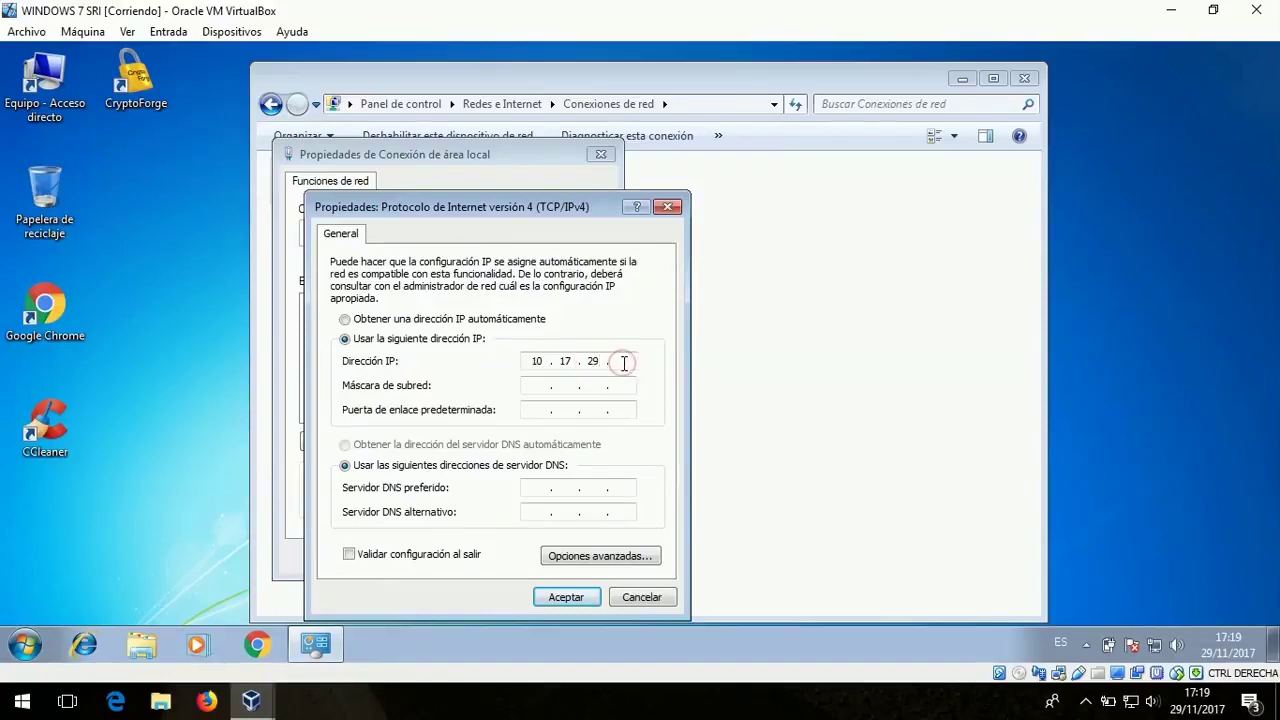
{"action": "type", "text": "20"}
- Set the subnet mask to 255.255.255.0 and the default gateway to 10.17.29.1
{"action": "left_click", "coordinate": [530, 386]}
{"action": "left_click", "coordinate": [566, 385]}
{"action": "type", "text": "255 . "}
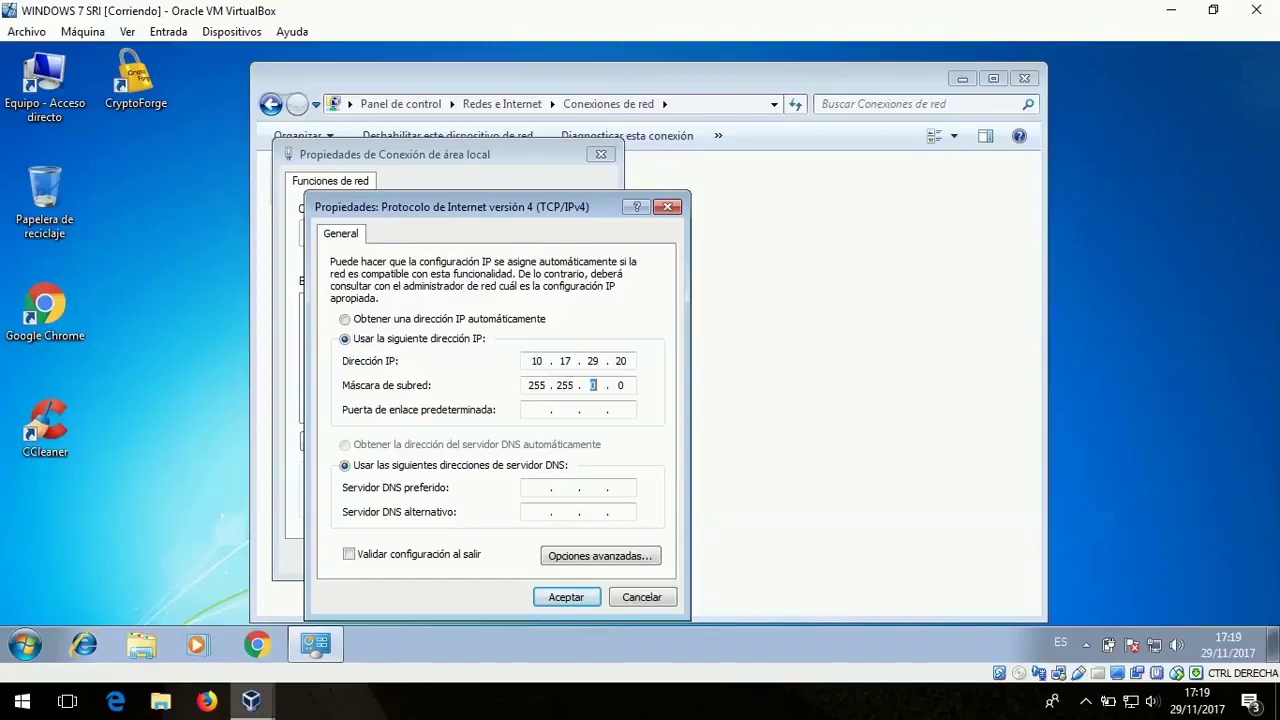
{"action": "type", "text": "255 . 255 . 0"}
{"action": "left_click", "coordinate": [534, 410]}
{"action": "type", "text": "10 . 17 . "}
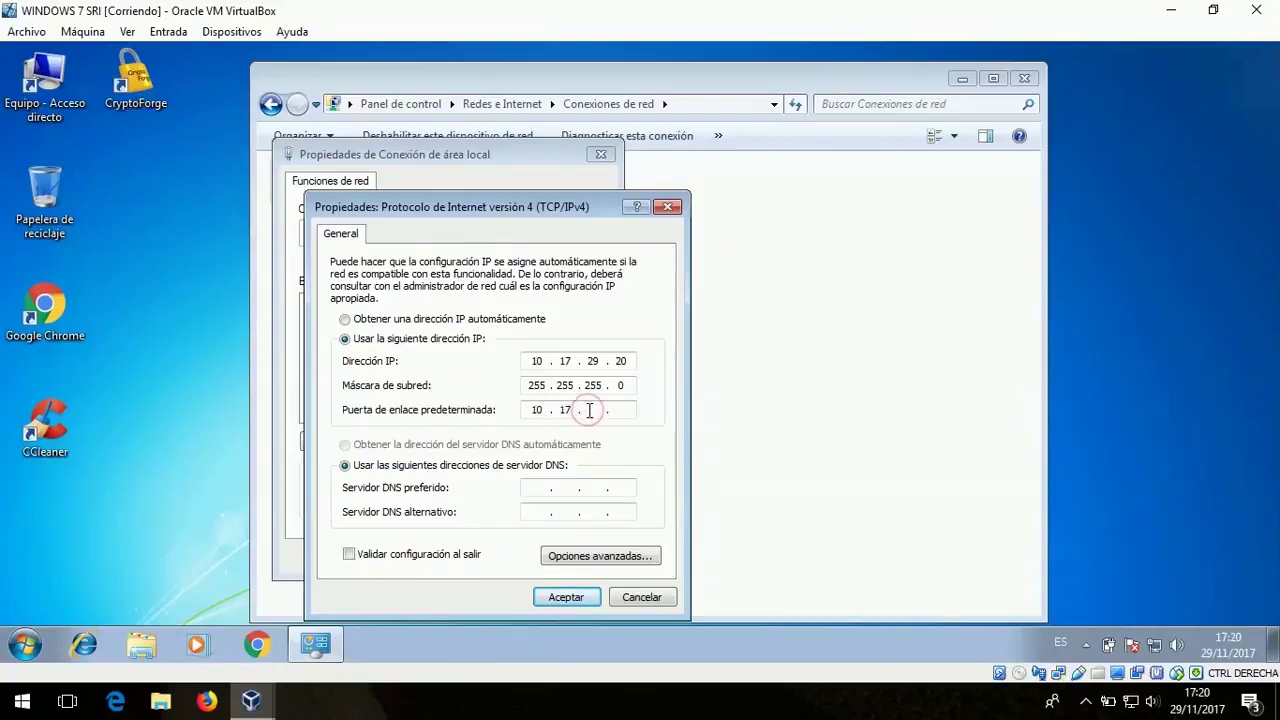
{"action": "type", "text": "29 . 1"}
- Set the preferred DNS server to 10.17.29.8, apply the connection's settings and close the network connections window
{"action": "left_click", "coordinate": [537, 488]}
{"action": "type", "text": "10.1"}
{"action": "left_click", "coordinate": [572, 489]}
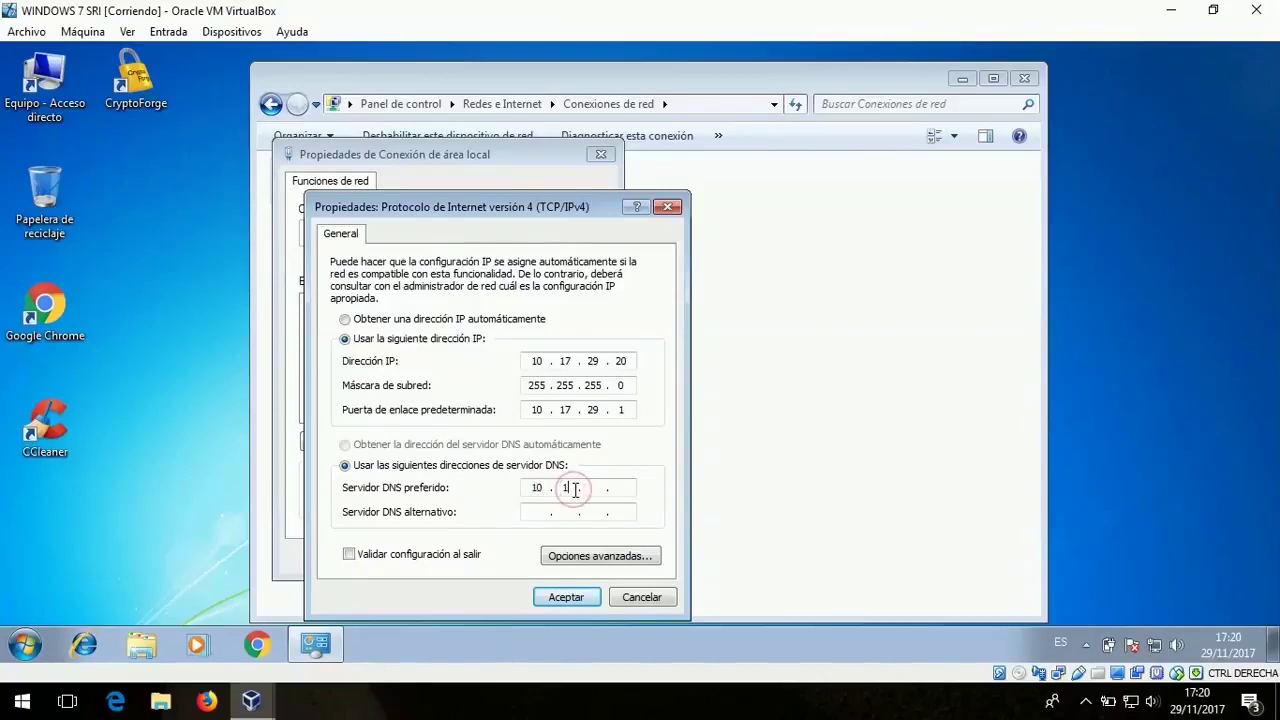
{"action": "type", "text": "7 . 29"}
{"action": "left_click", "coordinate": [622, 486]}
{"action": "type", "text": "8"}
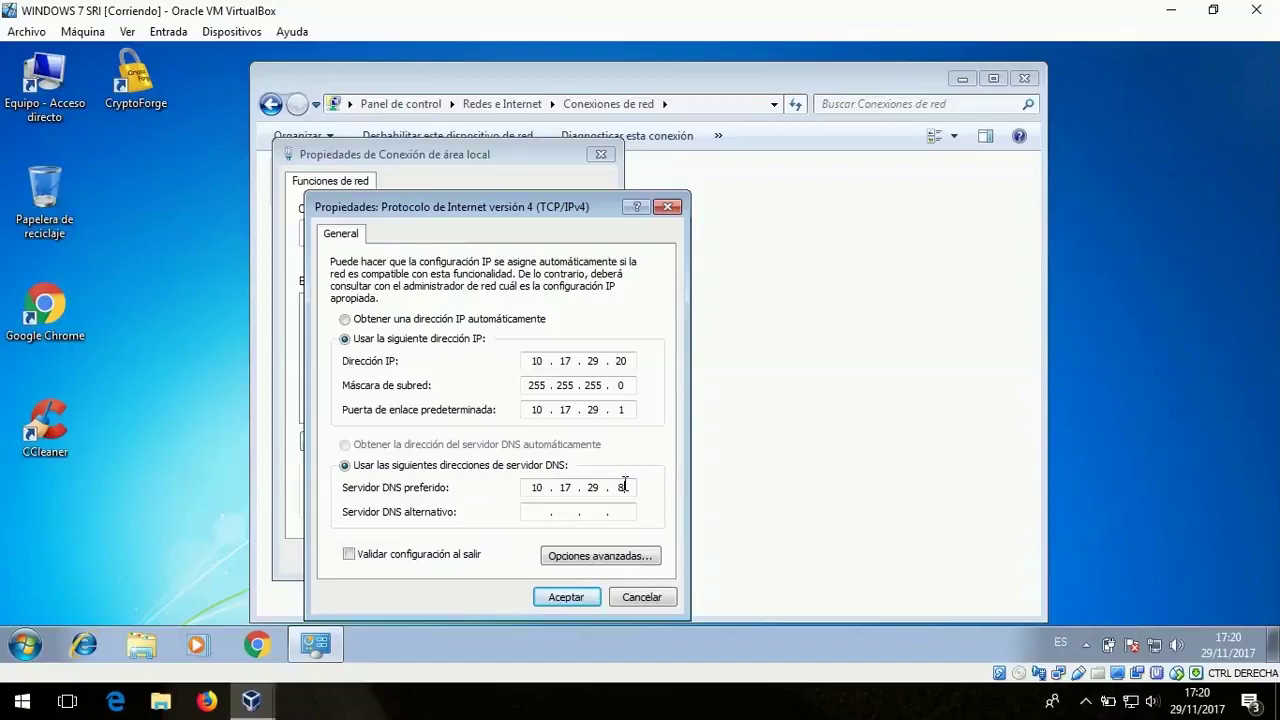
{"action": "left_click", "coordinate": [574, 598]}
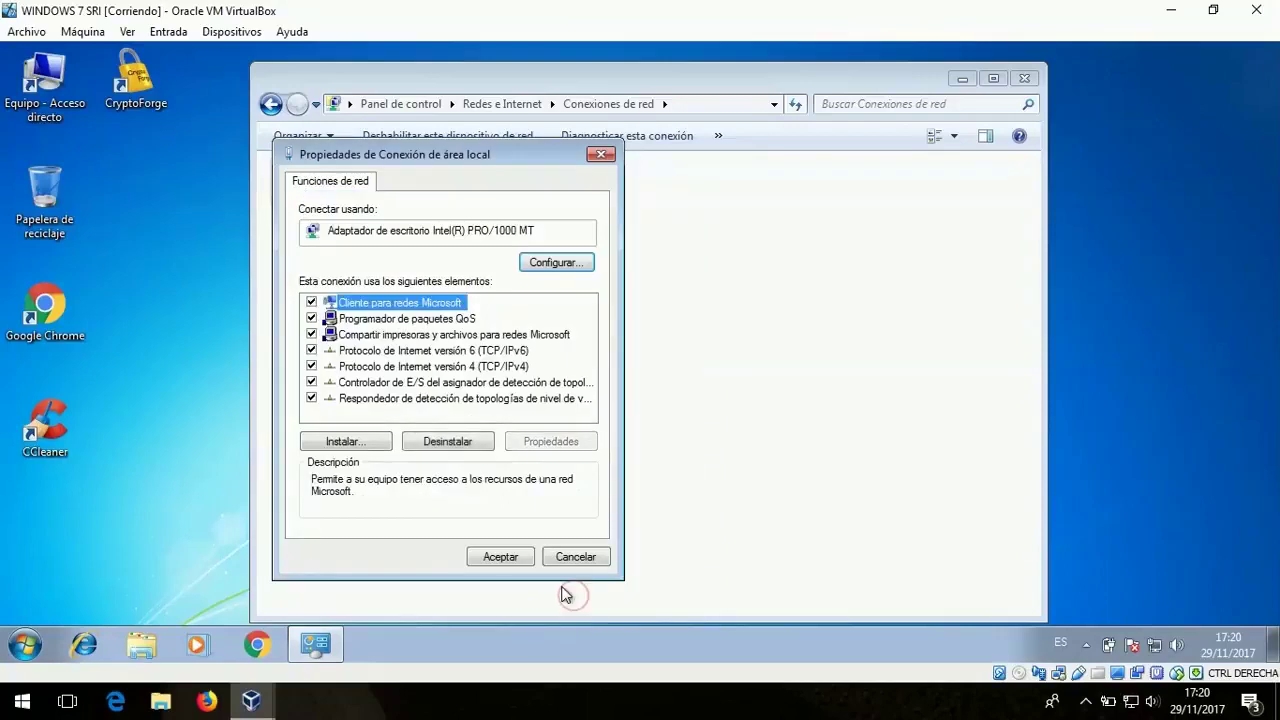
{"action": "left_click", "coordinate": [519, 557]}
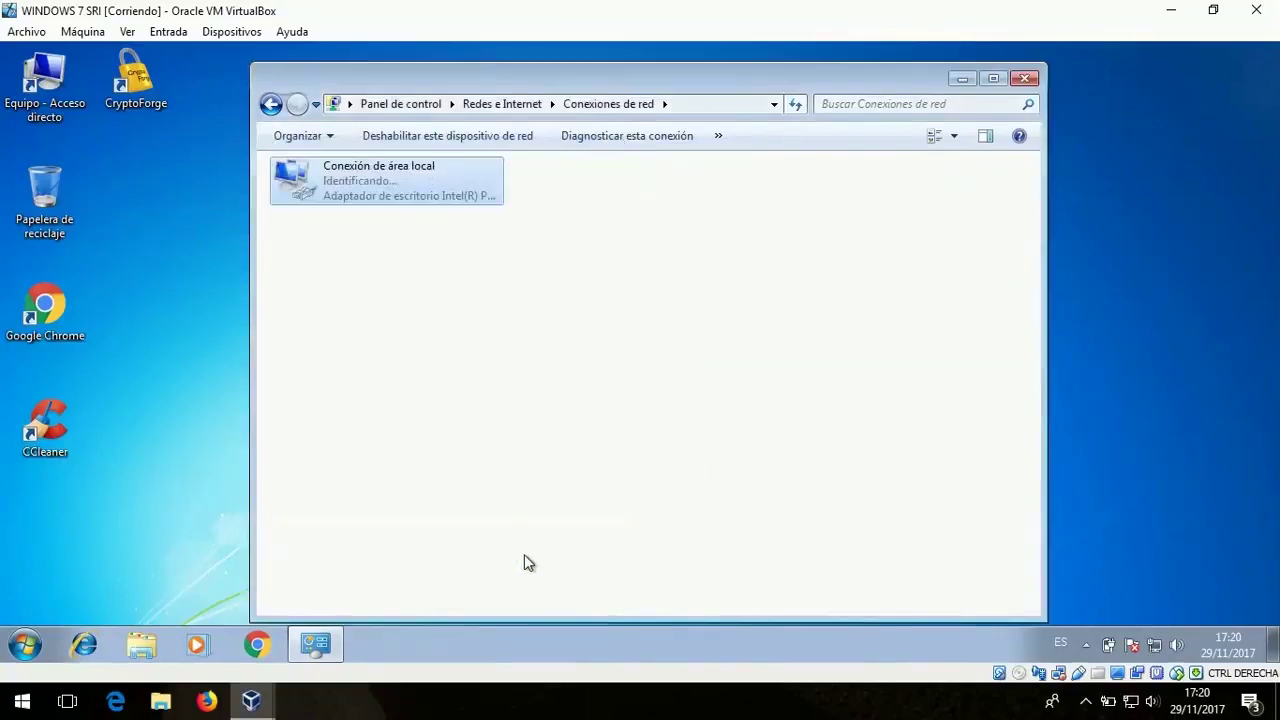
{"action": "left_click", "coordinate": [1025, 79]}
{"action": "left_click", "coordinate": [24, 645]}
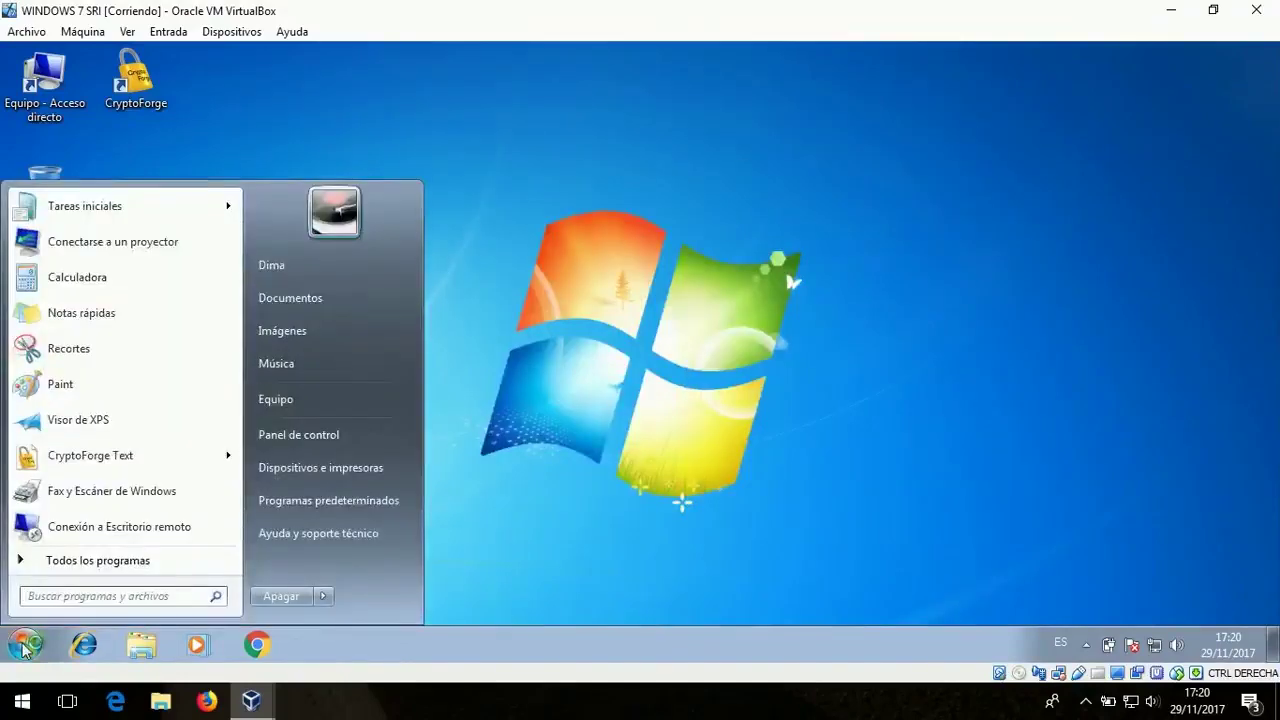
{"action": "type", "text": "cmd"}
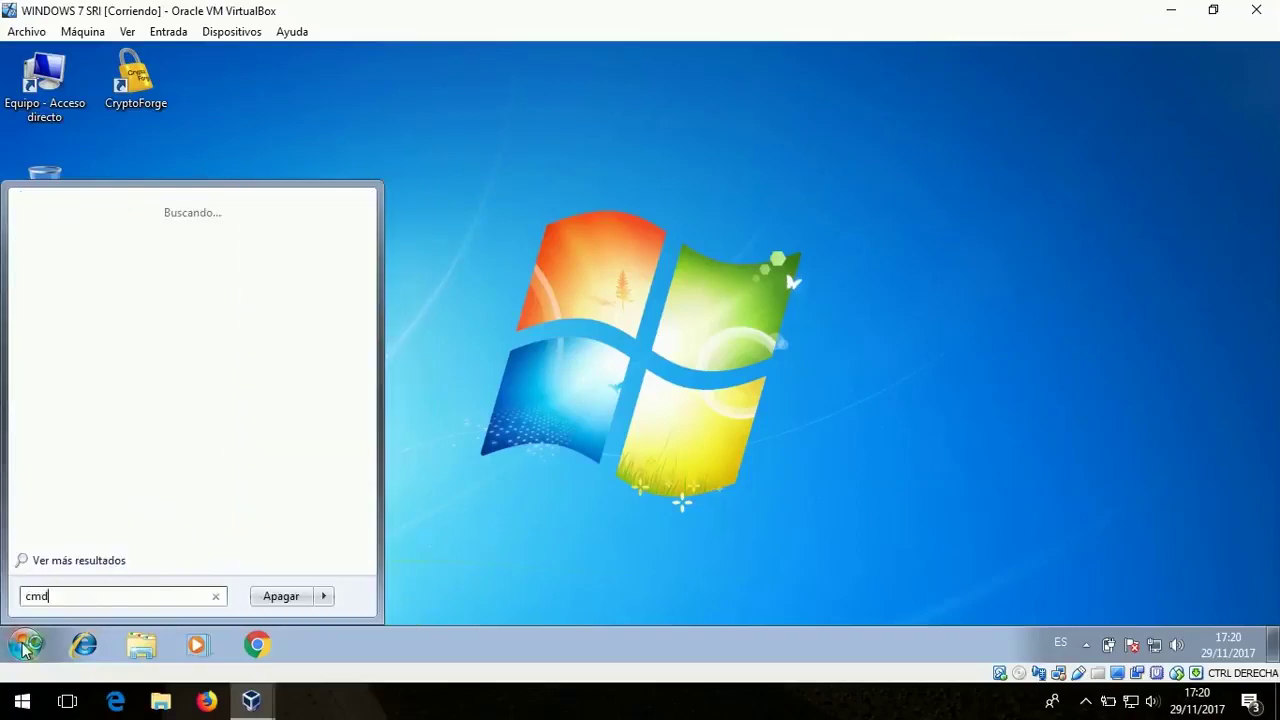
{"action": "key", "text": "Return"}
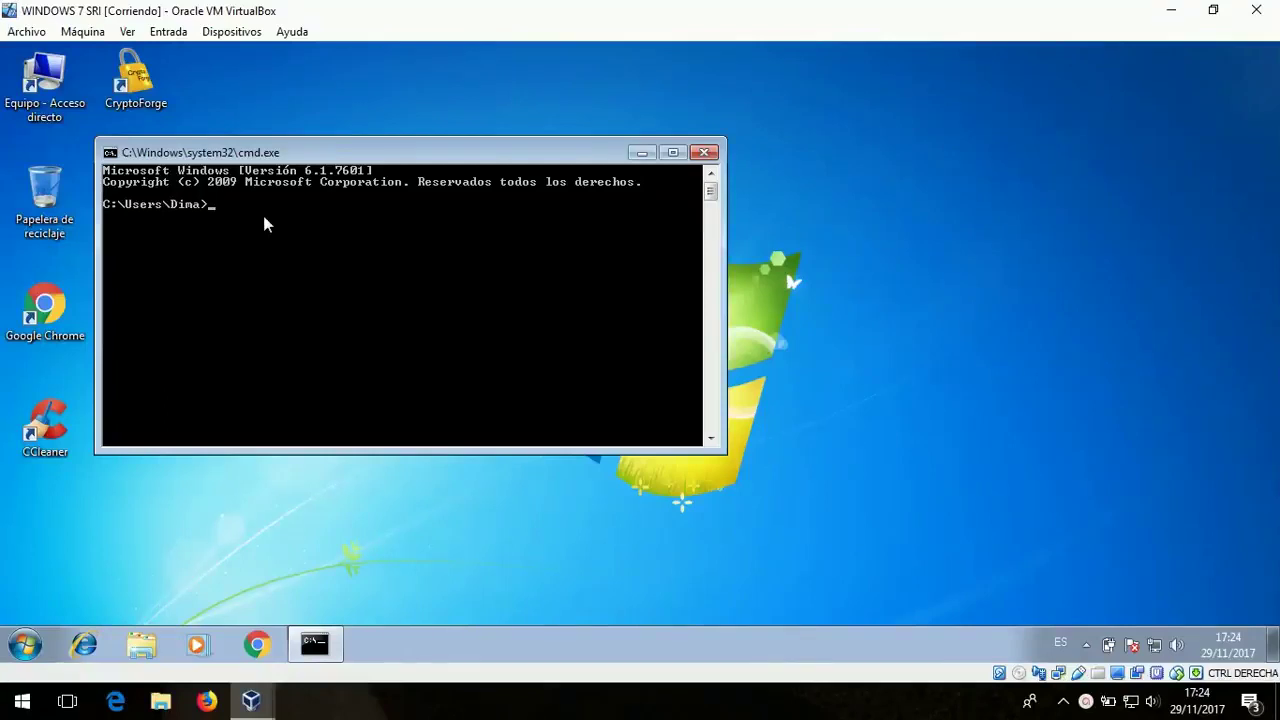
{"action": "type", "text": "n"}
{"action": "type", "text": "slookup www.asir29.es"}
{"action": "key", "text": "Return"}
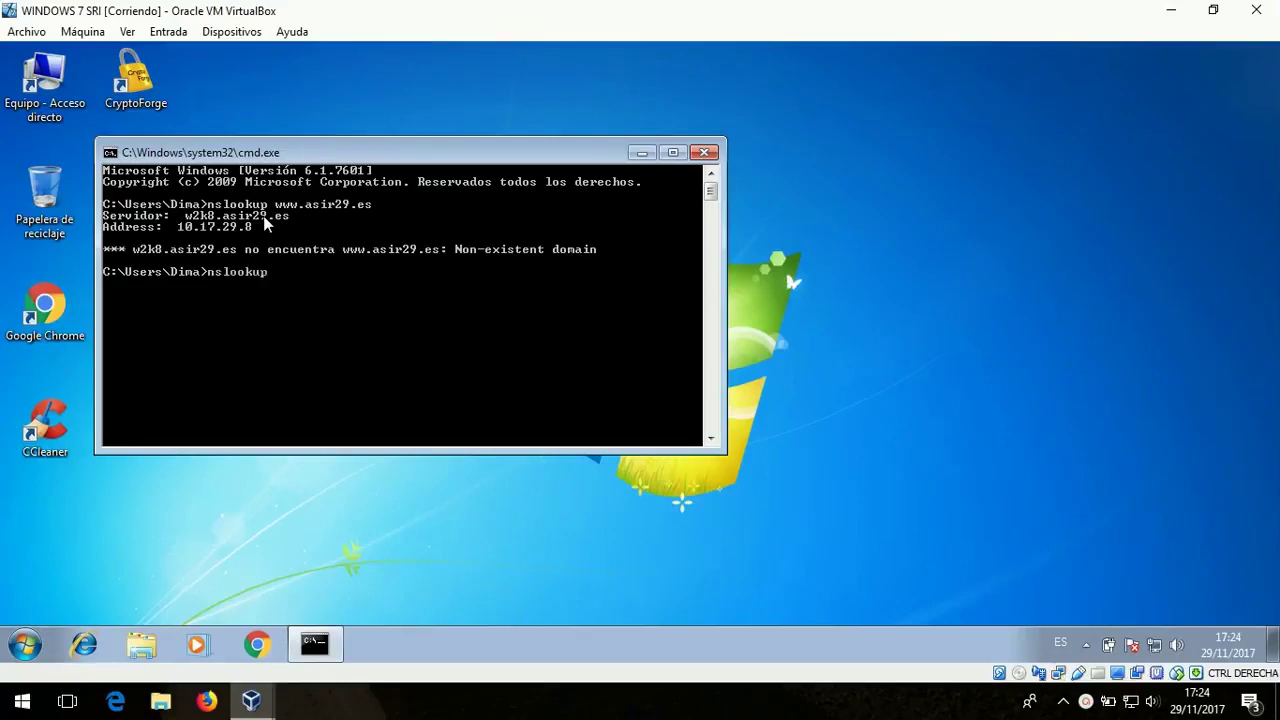
- Query the DNS server for the host w7.asir29.es with nslookup
{"action": "type", "text": "7.asir29.es"}
{"action": "key", "text": "Return"}
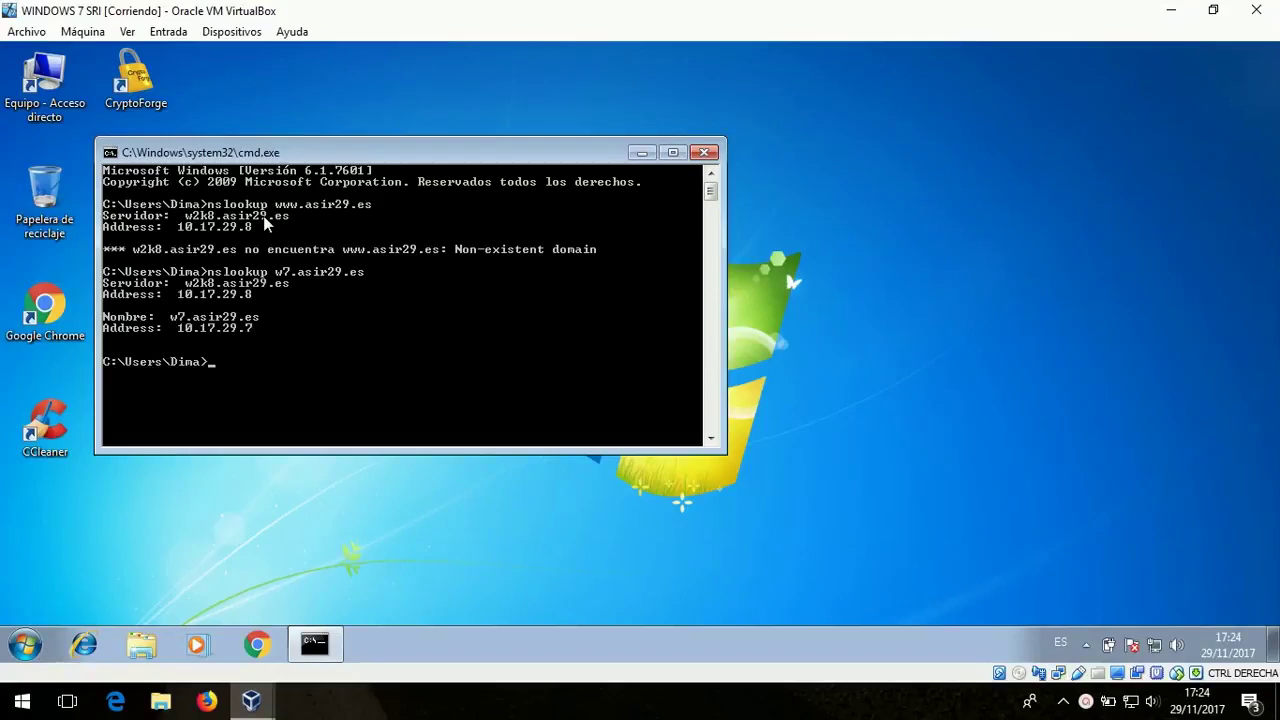
- Run reverse nslookup queries for the addresses 10.17.29.1 and 10.17.29.2
{"action": "type", "text": "nslookup 10.1"}
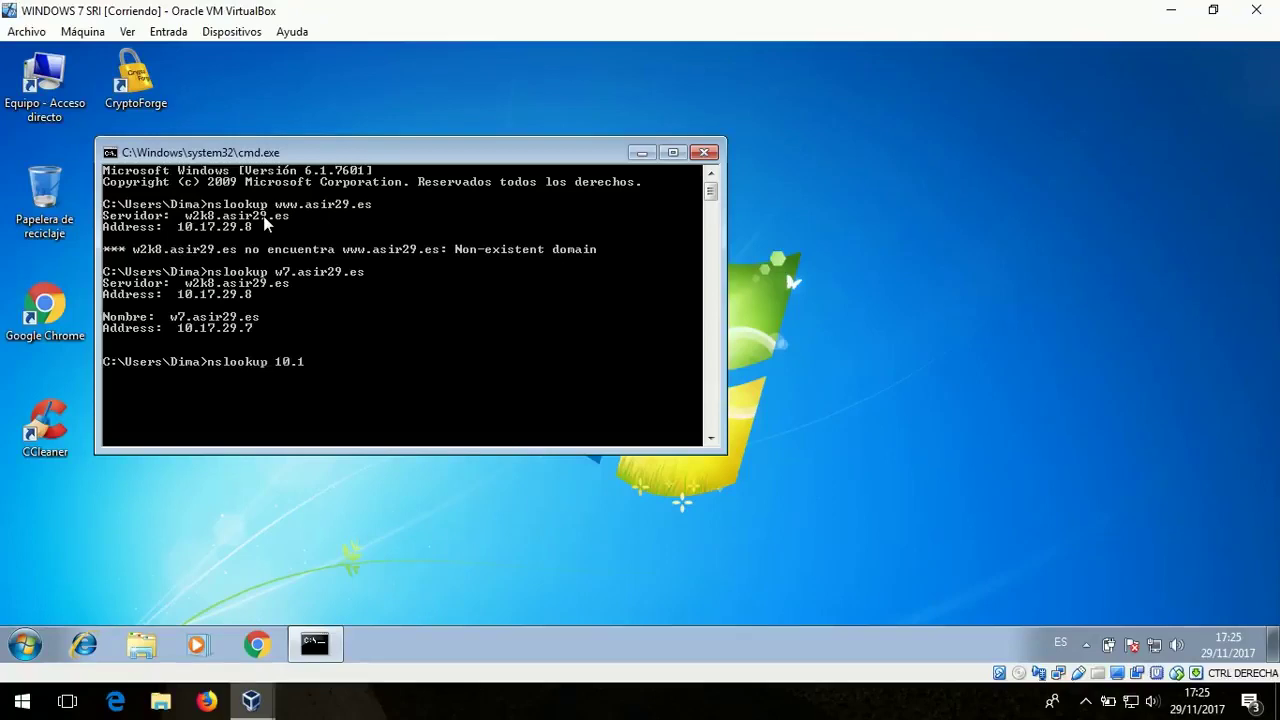
{"action": "type", "text": "7.29.1"}
{"action": "key", "text": "Return"}
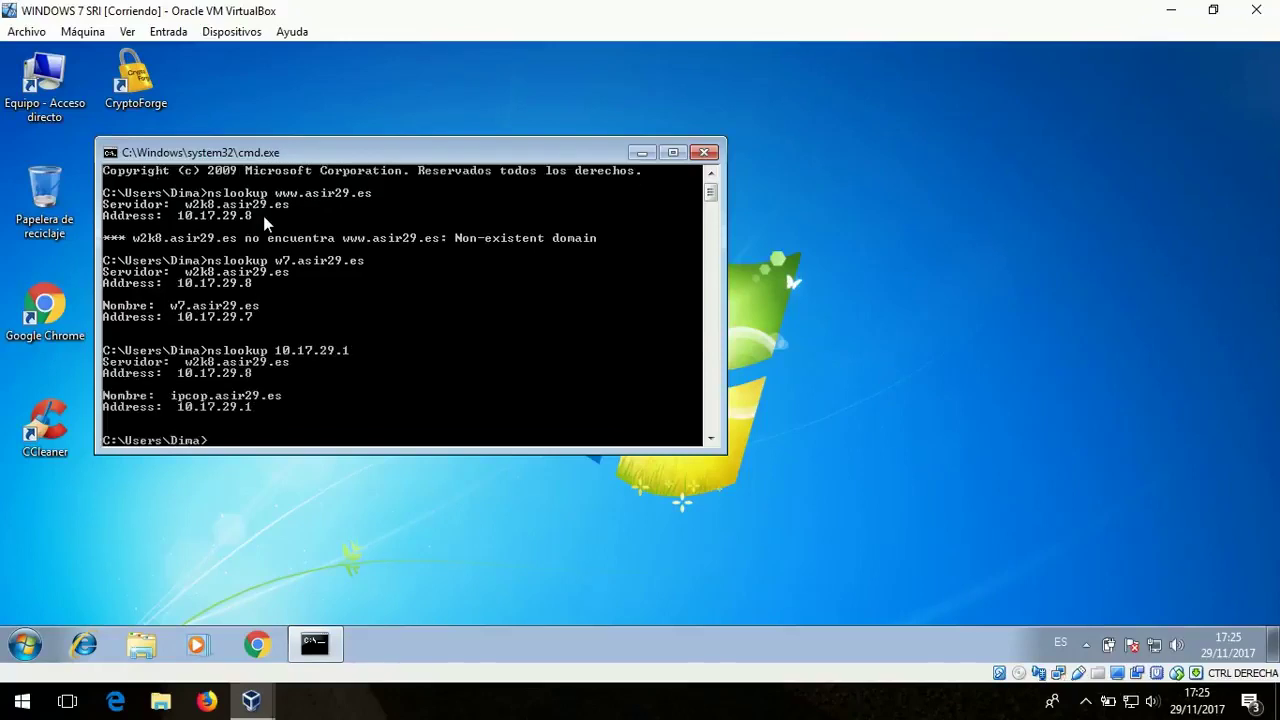
{"action": "key", "text": "Up"}
{"action": "key", "text": "BackSpace"}
{"action": "type", "text": "29.2"}
{"action": "key", "text": "Return"}
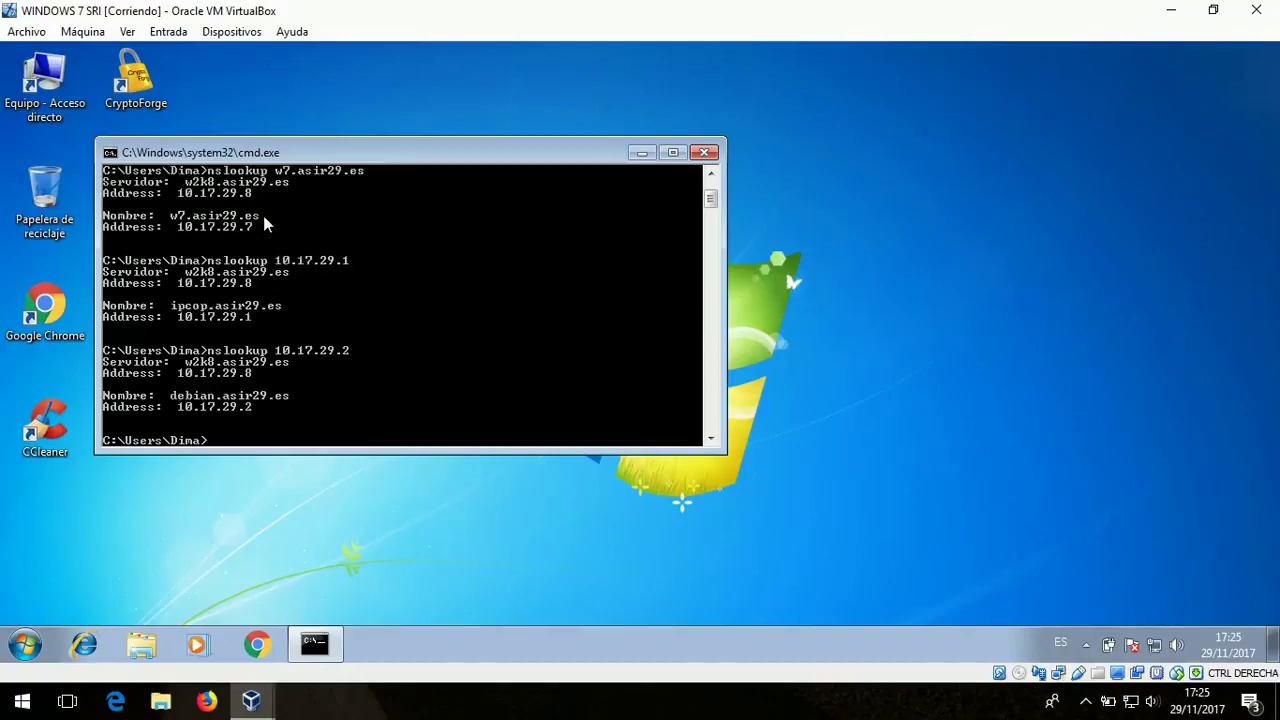
{"action": "left_click", "coordinate": [1086, 701]}
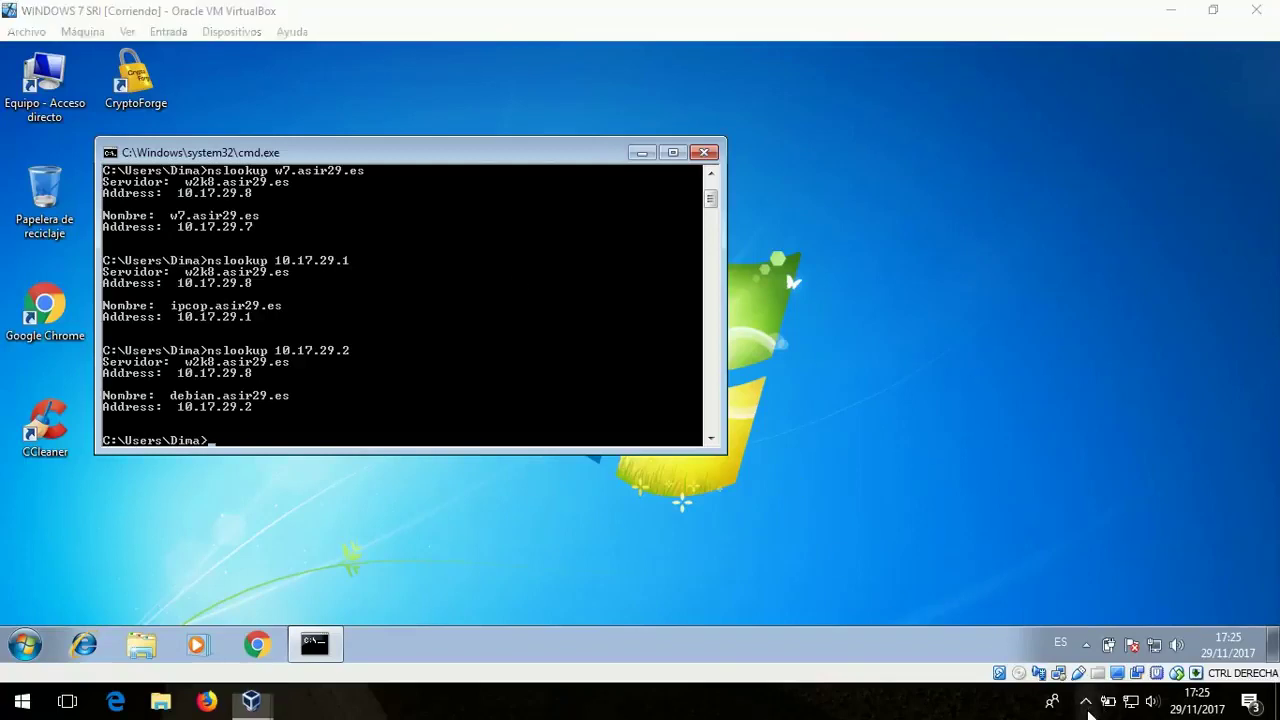
{"action": "mouse_move", "coordinate": [1086, 664]}
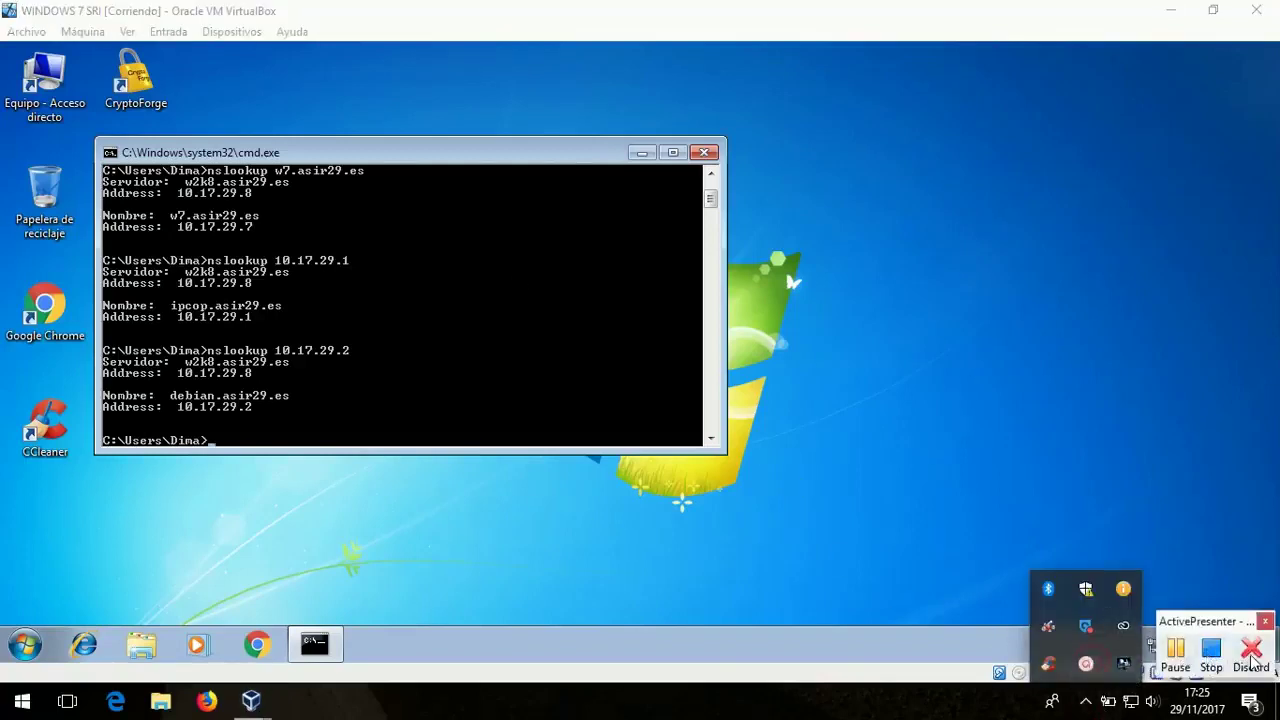